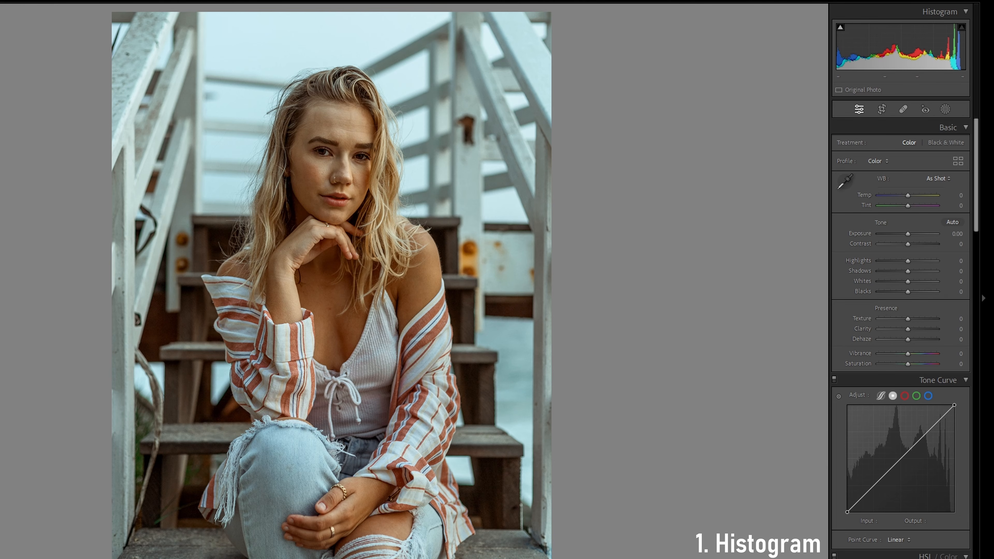
Raise the blacks to +100 directly in the histogram for the dark photo of the woman walking
key(Right)
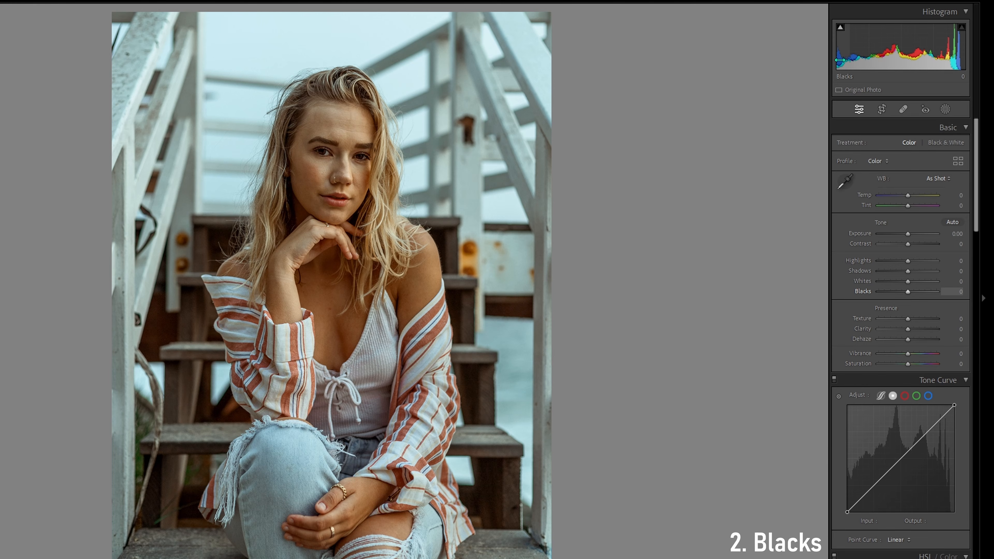
key(Right)
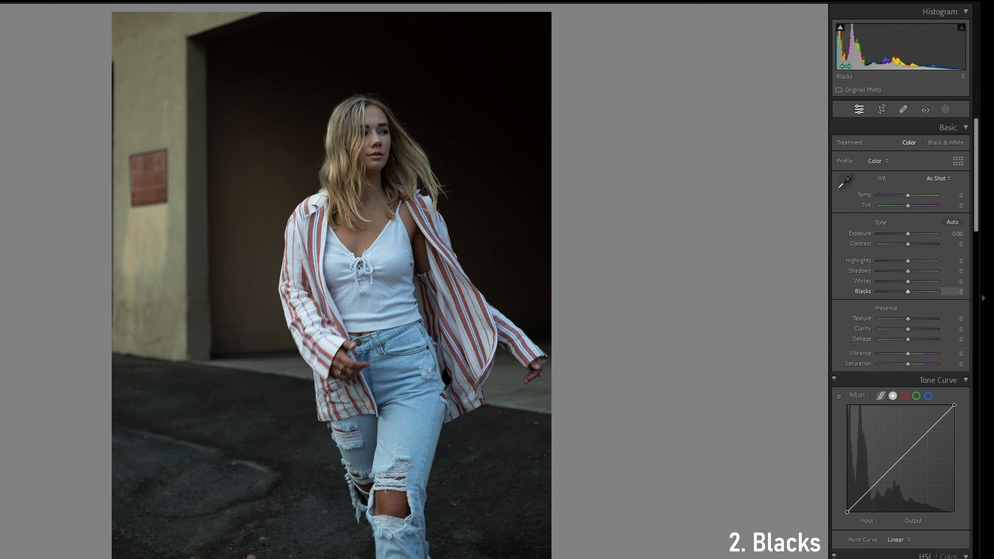
drag(840, 63, 896, 64)
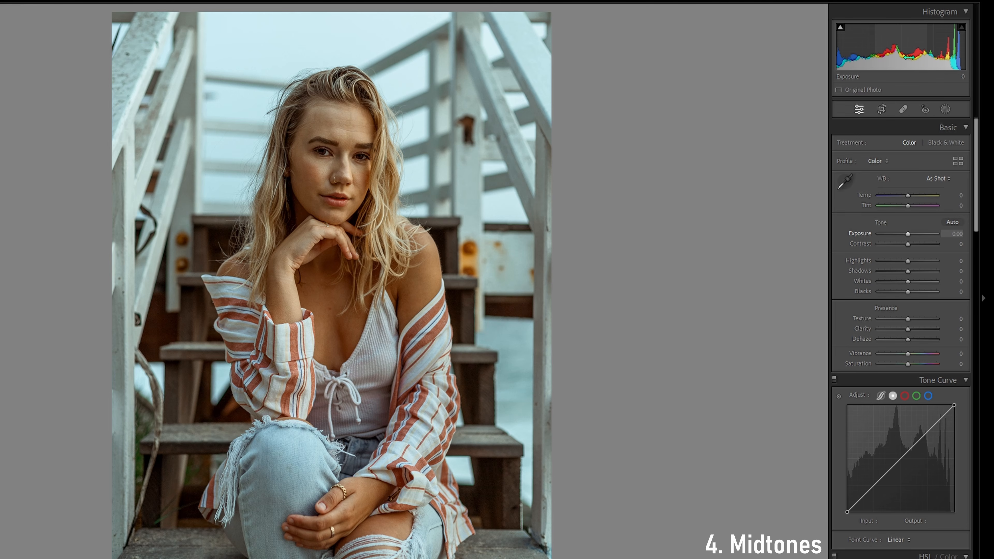
Test the midtones range in the stairs portrait's histogram and adjust the sunset portrait's highlights directly in its histogram
mouse_move(910, 57)
mouse_down()
mouse_move(897, 57)
mouse_move(910, 58)
mouse_up()
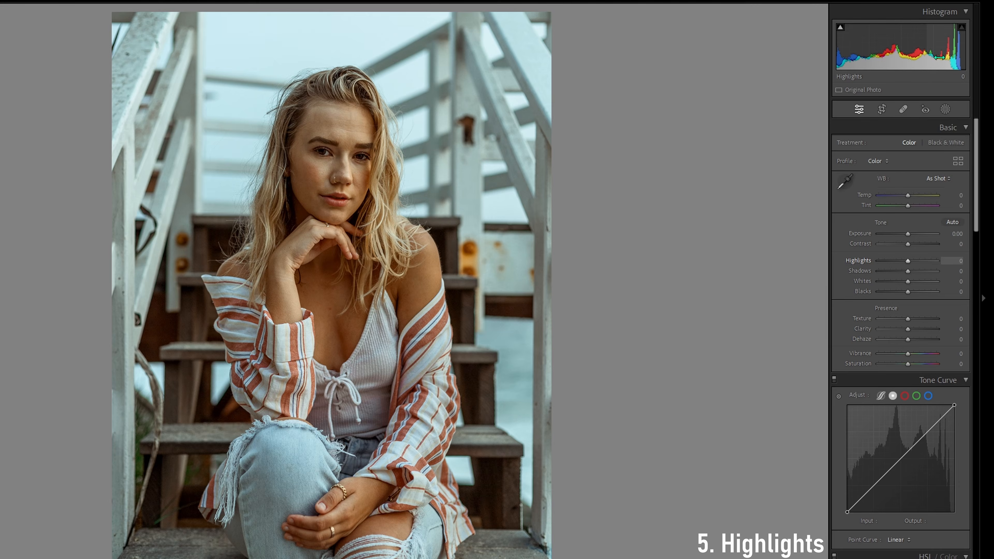
key(Right)
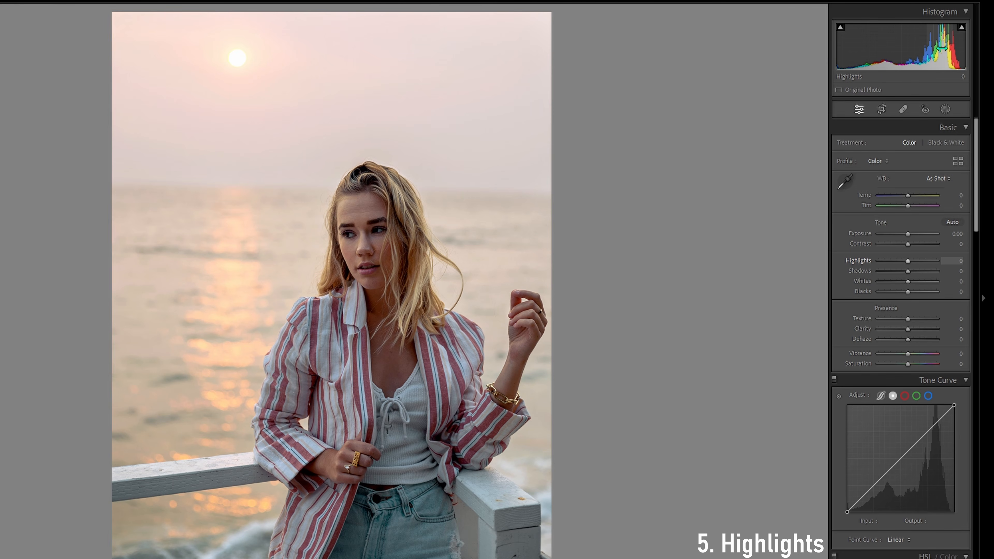
mouse_move(943, 48)
mouse_down()
mouse_move(933, 32)
mouse_move(942, 34)
mouse_up()
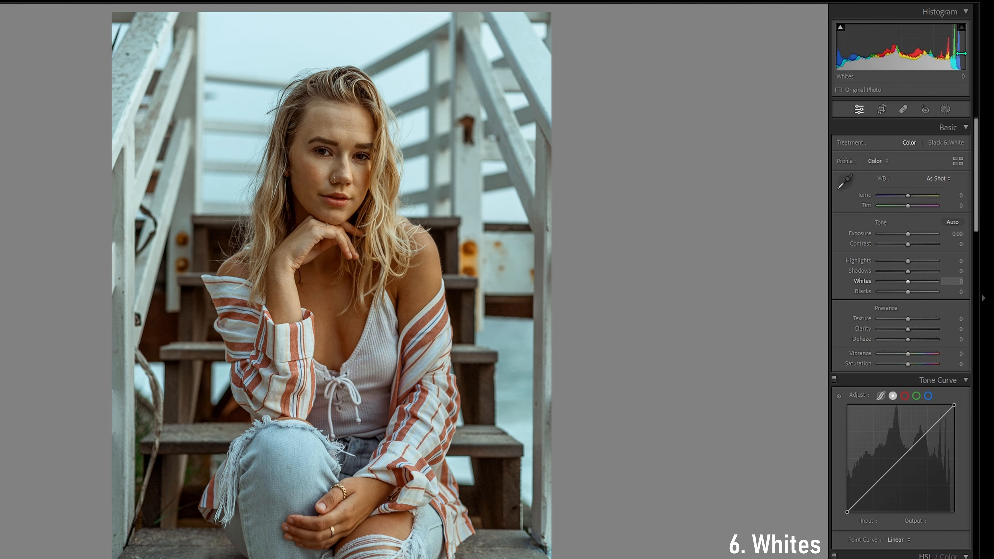
Raise the stairs portrait's exposure to +1.49 and pull its whites down directly in the histogram
drag(908, 234, 917, 237)
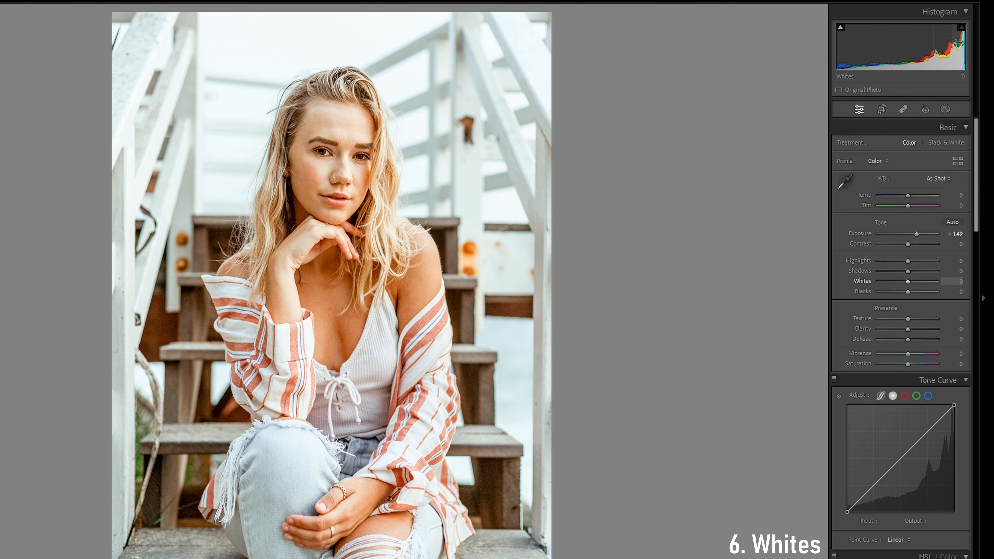
drag(959, 48, 921, 48)
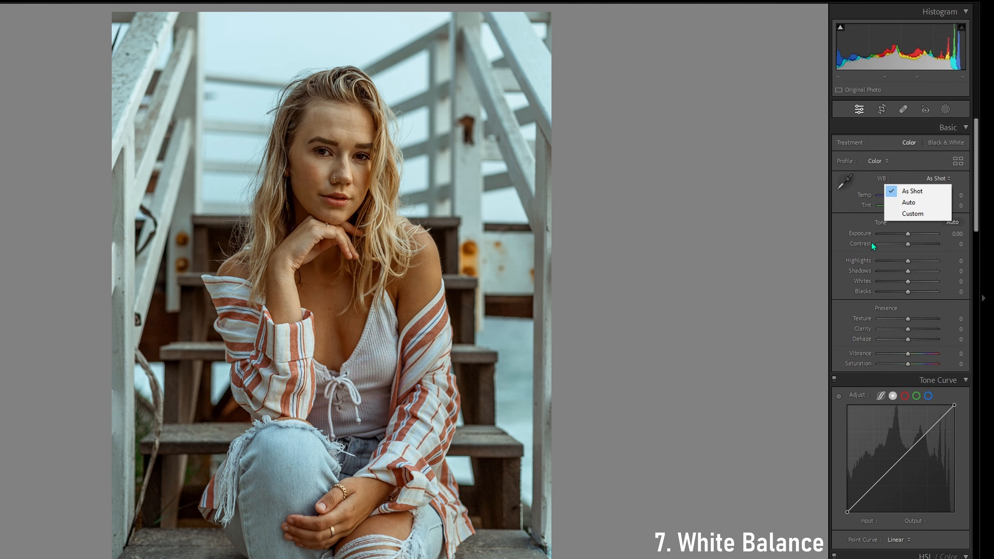
Try the Auto and Custom white balance options on the stairs portrait
click(857, 216)
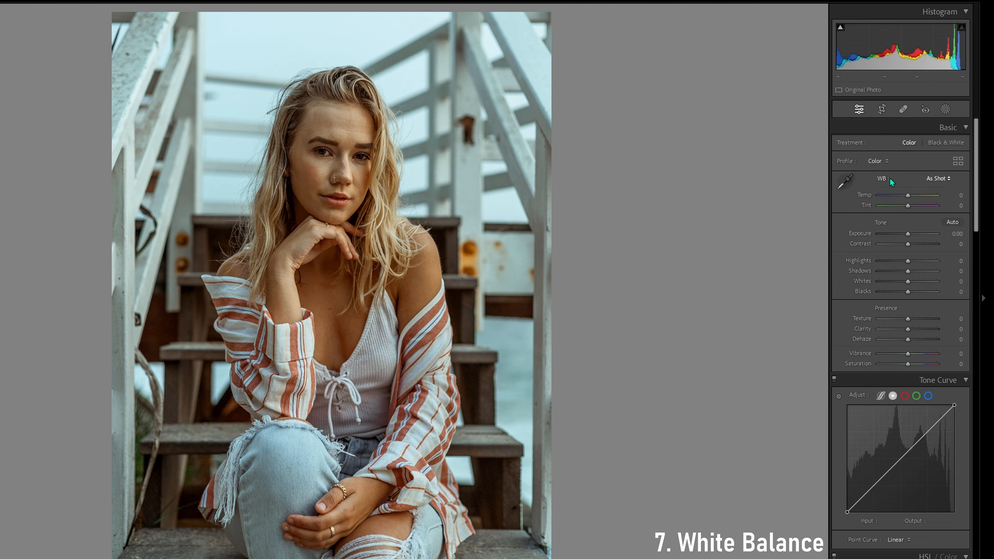
click(932, 176)
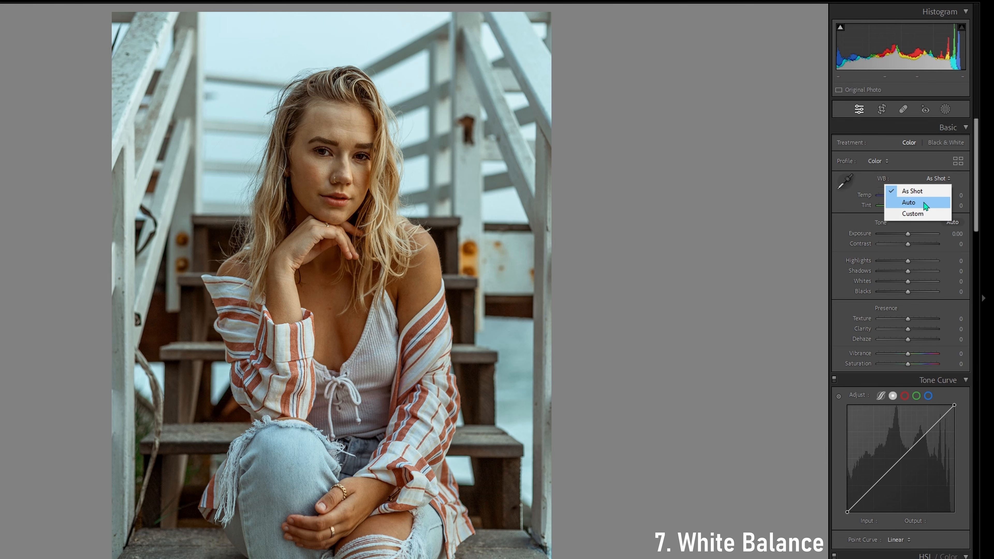
click(925, 204)
click(936, 178)
click(928, 215)
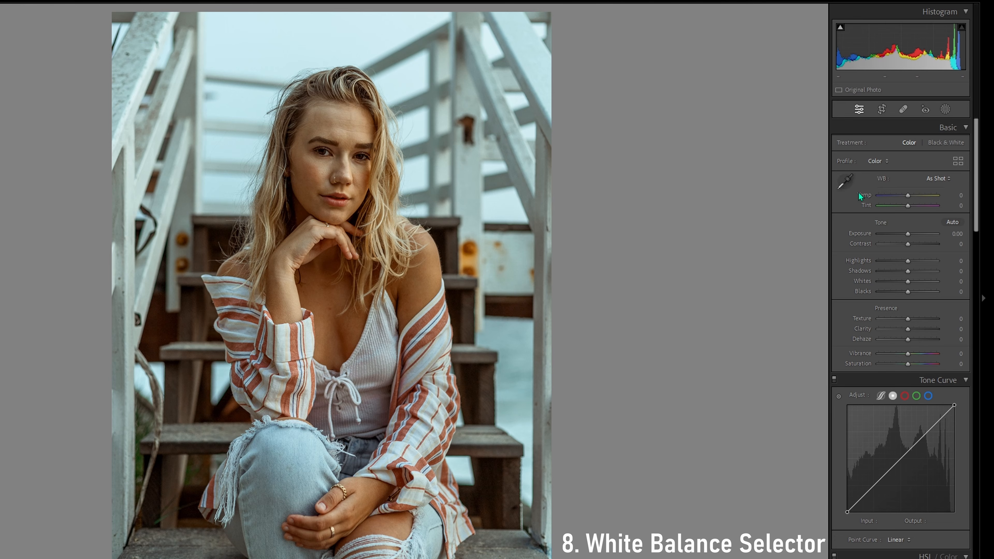
Sample the pale railing post beside the stairs as the white balance neutral and reset the temperature to 0
click(845, 185)
click(540, 209)
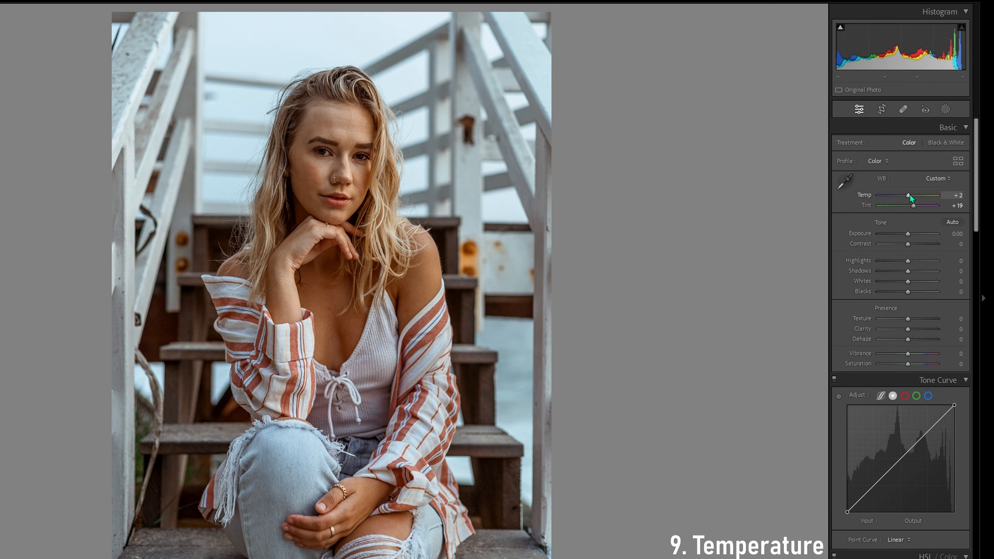
drag(907, 196, 912, 194)
double_click(868, 194)
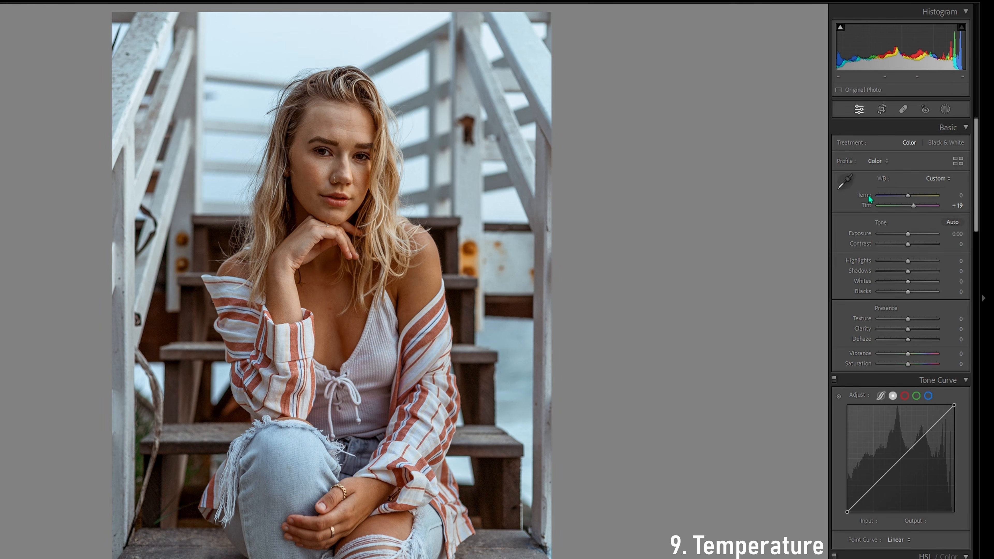
Try the stairs portrait's temperature at -10, +10 and +20, and reset it to 0
drag(911, 193, 910, 193)
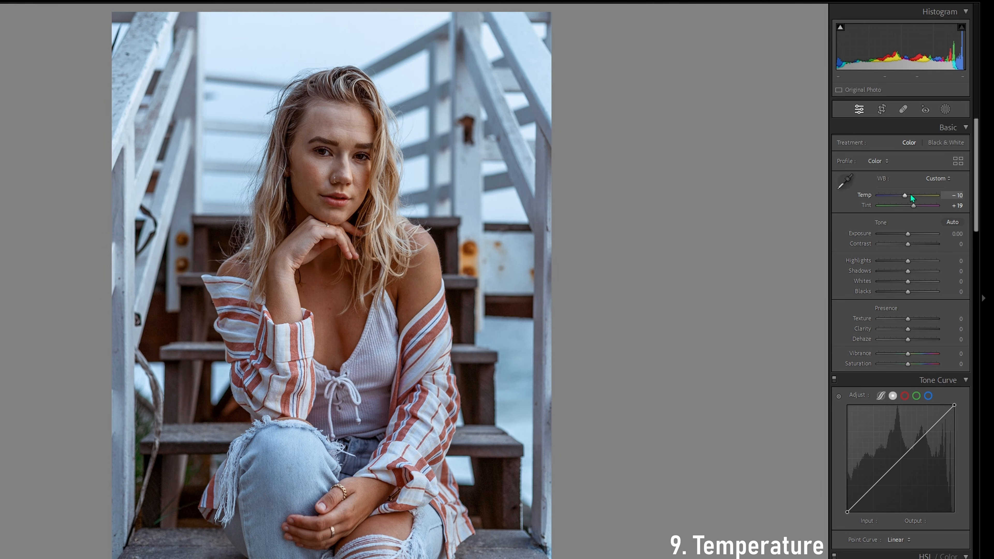
click(910, 194)
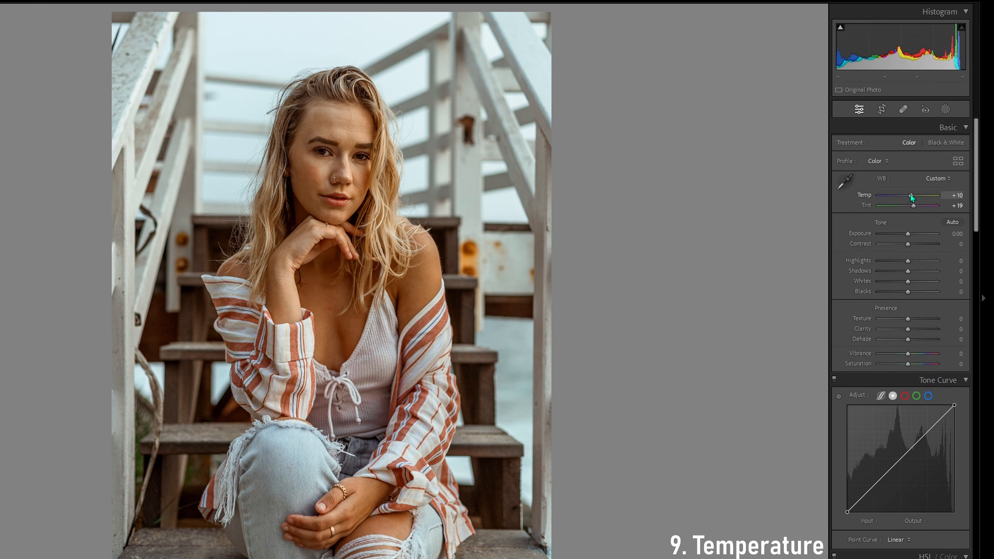
drag(911, 194, 913, 197)
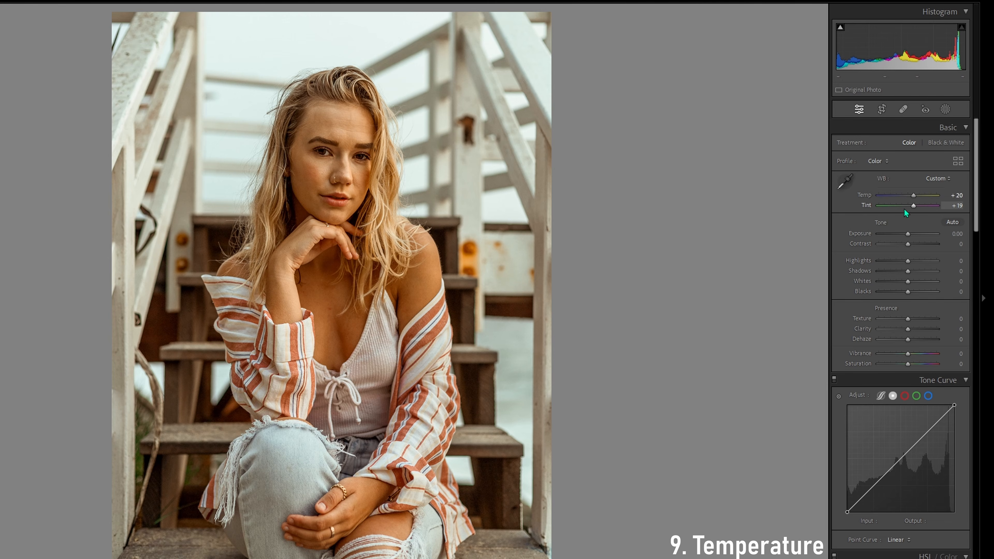
double_click(865, 196)
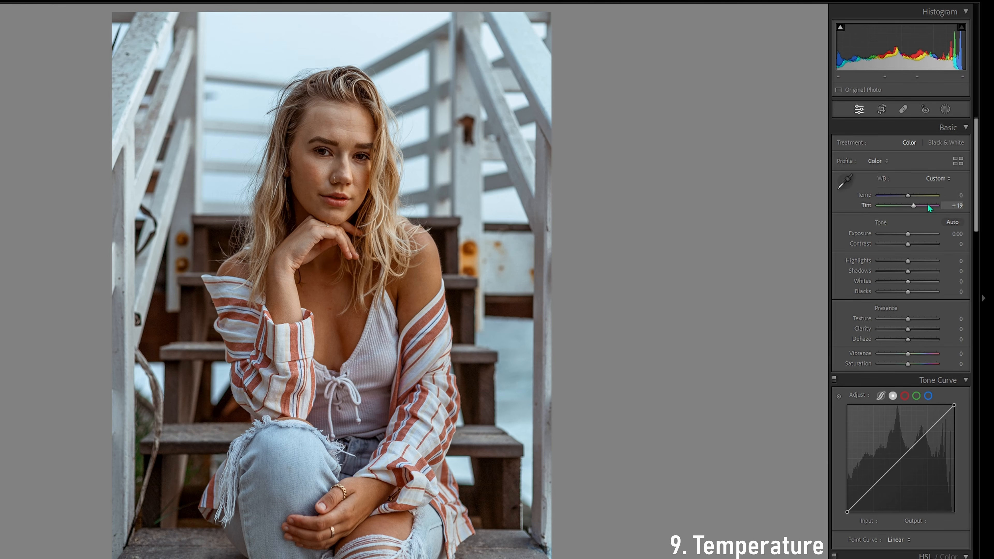
Nudge the stairs portrait's temperature up and down, ending at +15, and reset it to 0
scroll(909, 194, down, 2)
scroll(909, 194, up, 6)
scroll(910, 197, down, 1)
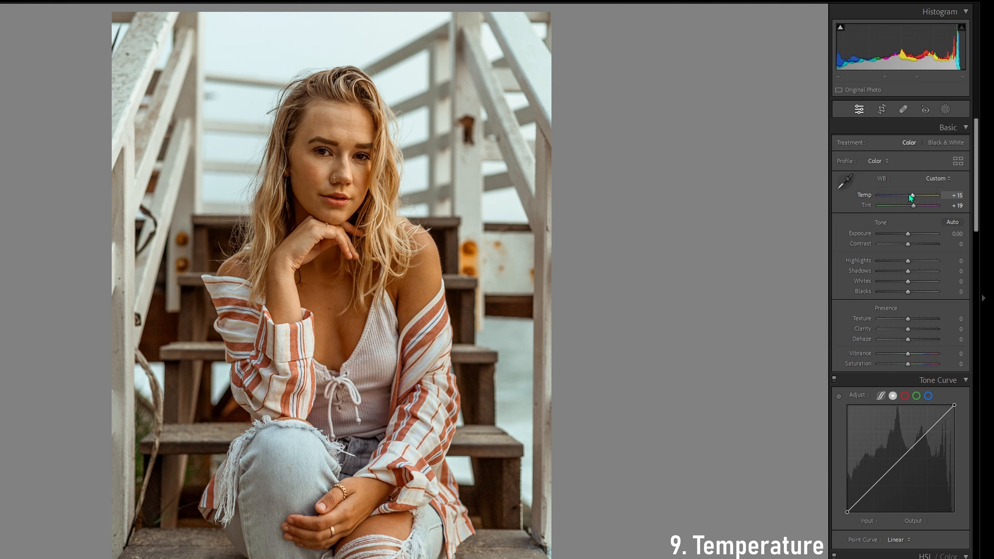
double_click(867, 198)
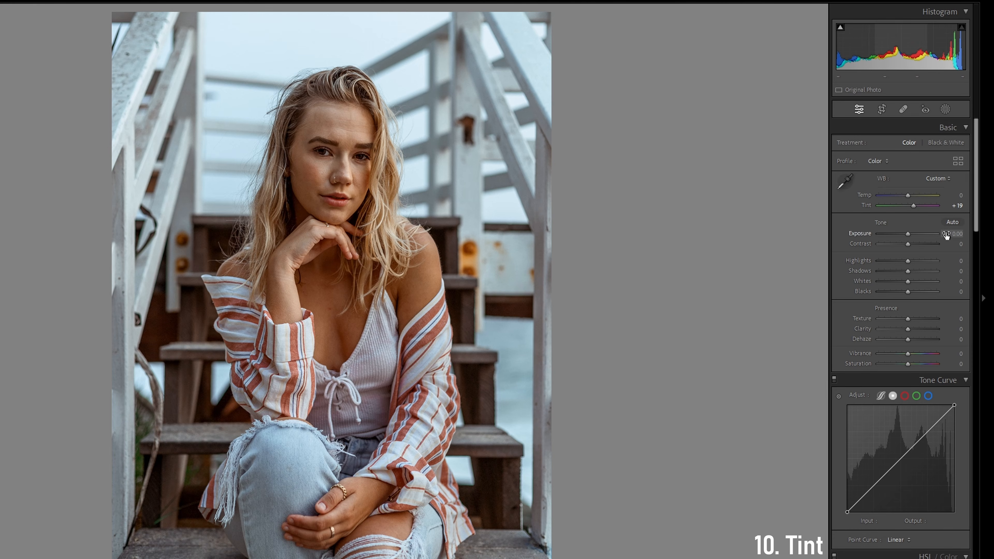
Shift the stairs portrait's tint to +46 toward magenta and reset it to 0
mouse_move(915, 207)
mouse_down()
mouse_move(905, 206)
mouse_move(922, 205)
mouse_up()
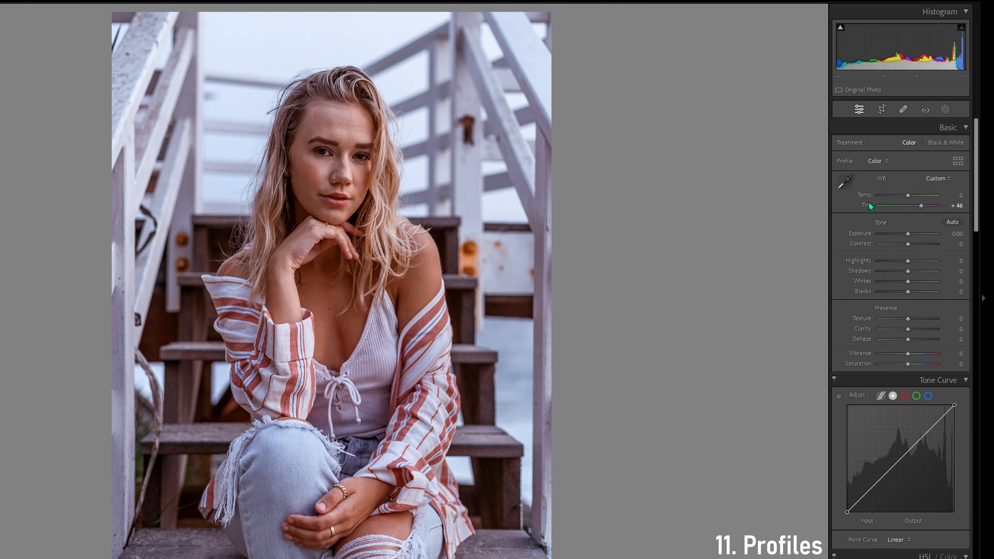
double_click(894, 204)
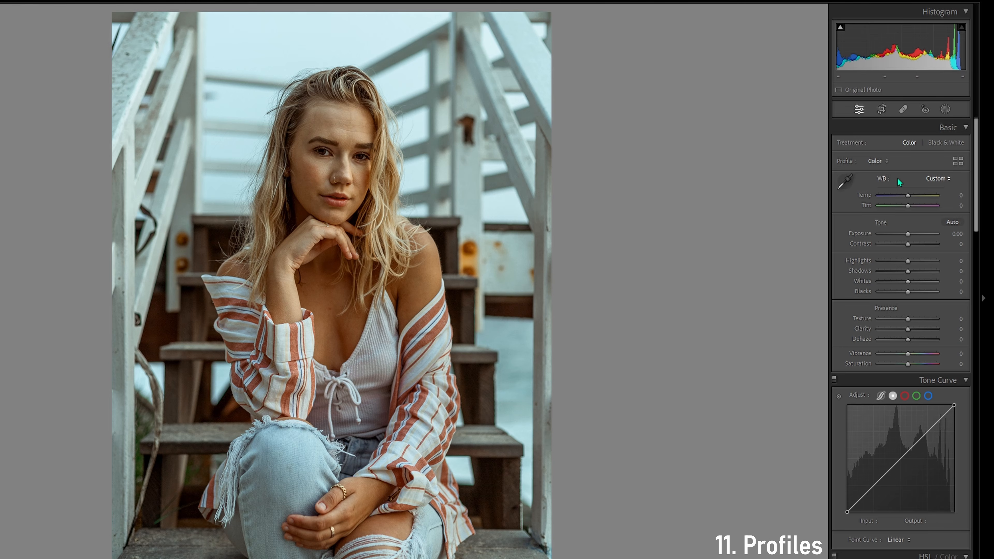
Keep the Color profile and browse the Basic and Artistic groups in the profile browser
click(881, 162)
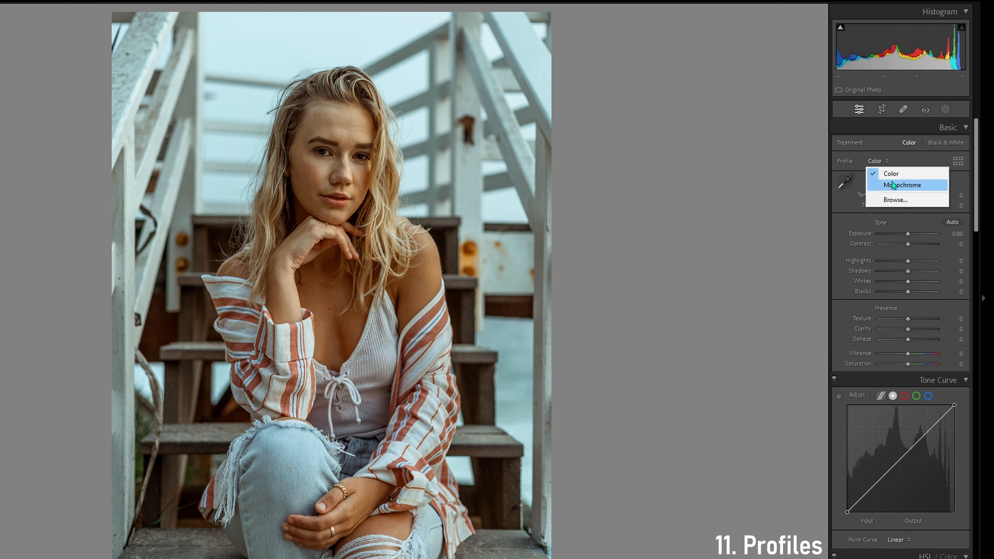
click(889, 176)
click(878, 161)
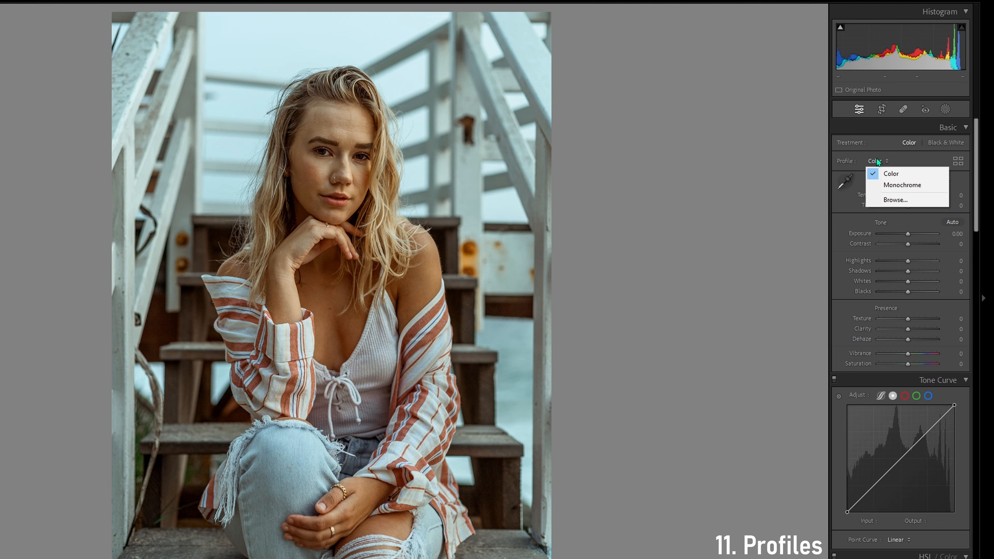
click(889, 199)
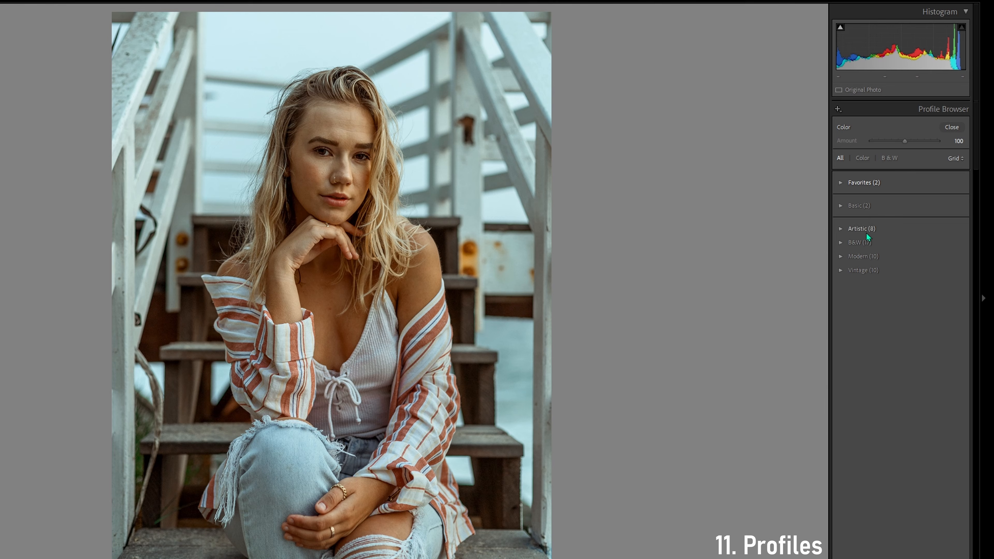
click(856, 208)
click(858, 206)
click(859, 229)
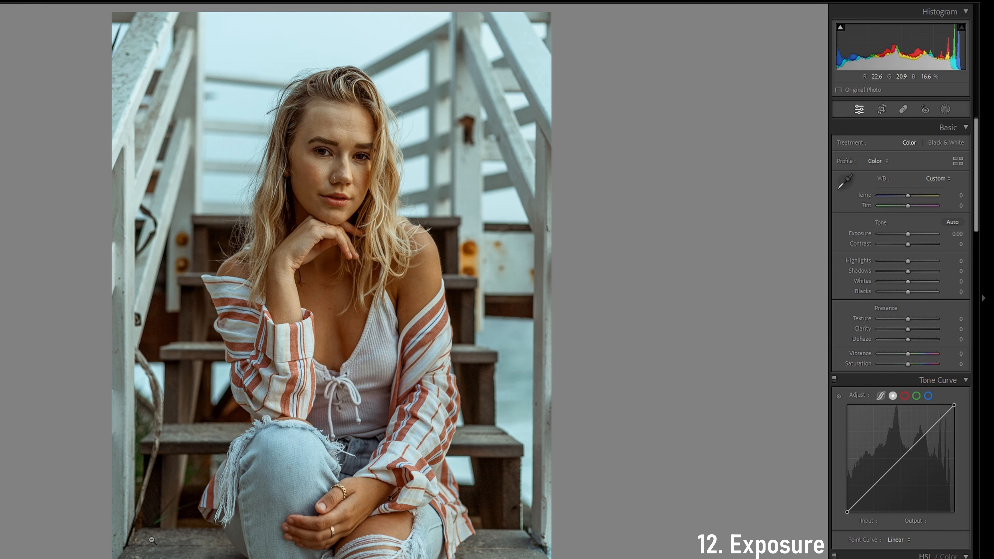
Try raising the exposure of the dark walking photo to +0.70 and bring it back to 0
key(Right)
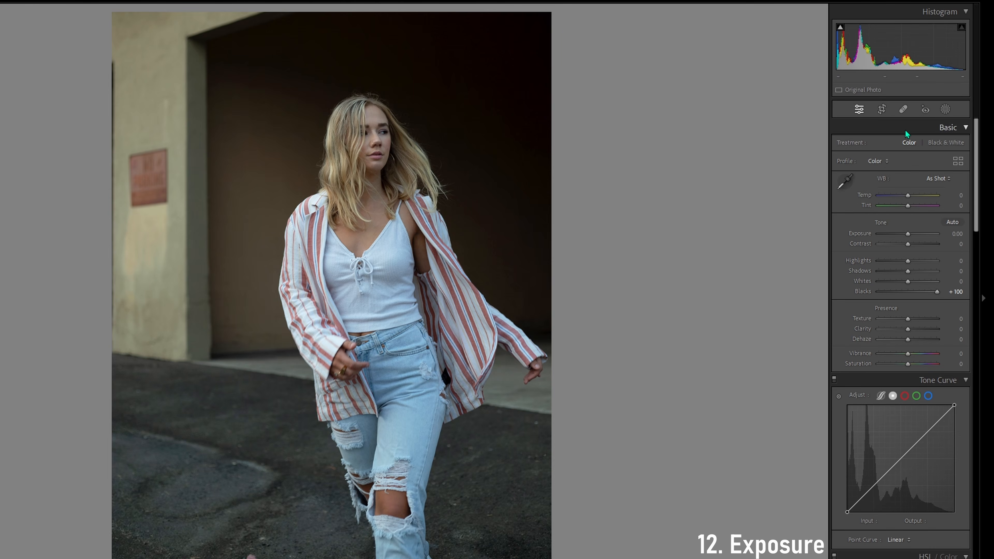
click(910, 234)
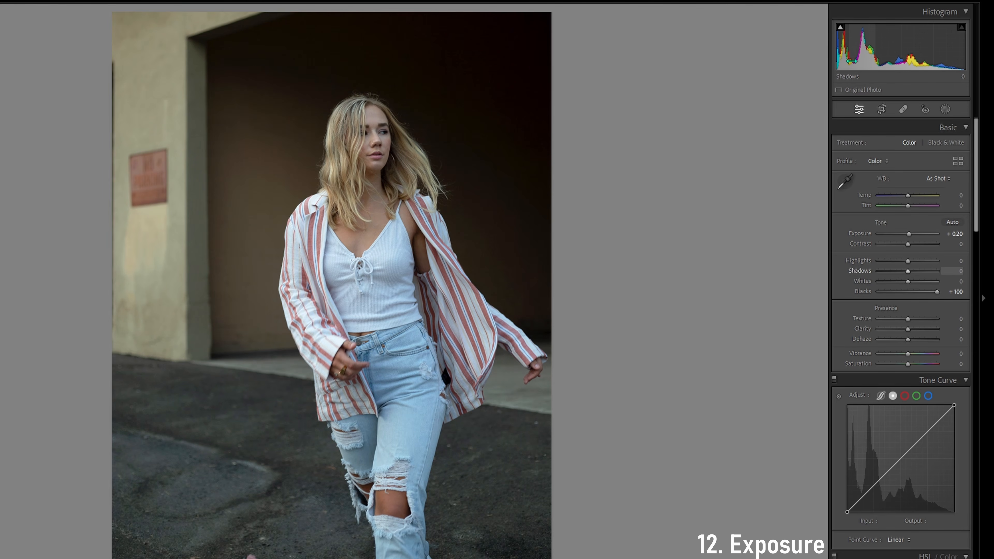
drag(907, 232, 912, 233)
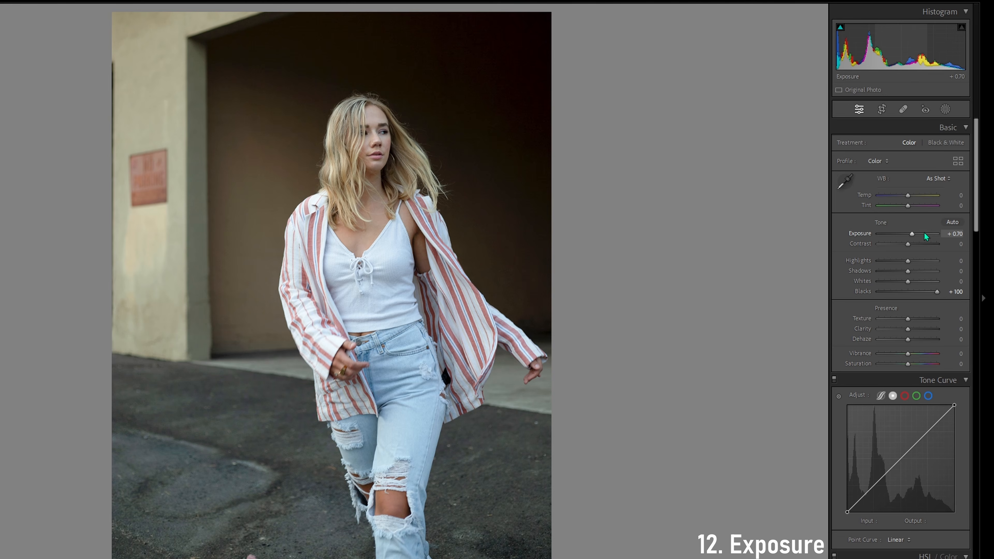
key(Down)
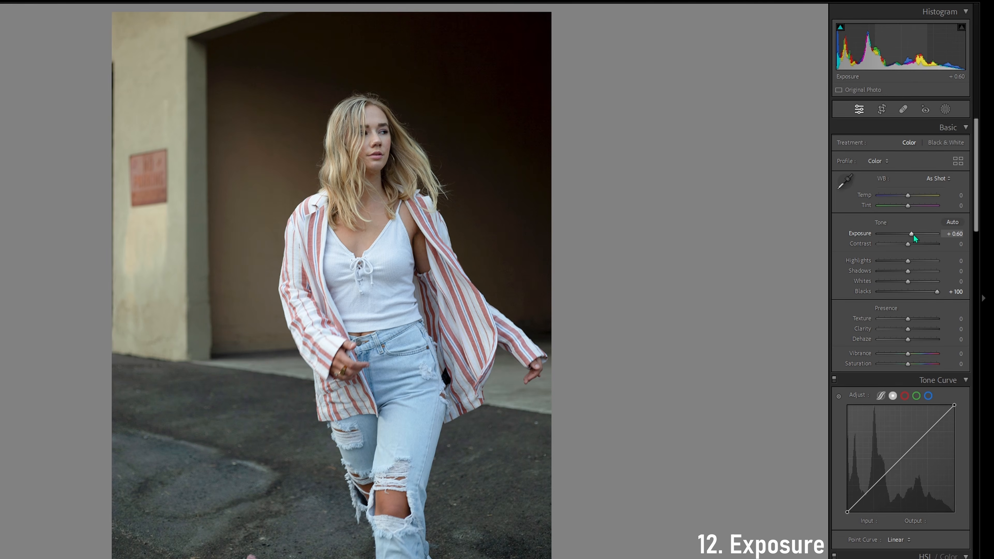
drag(913, 235, 907, 235)
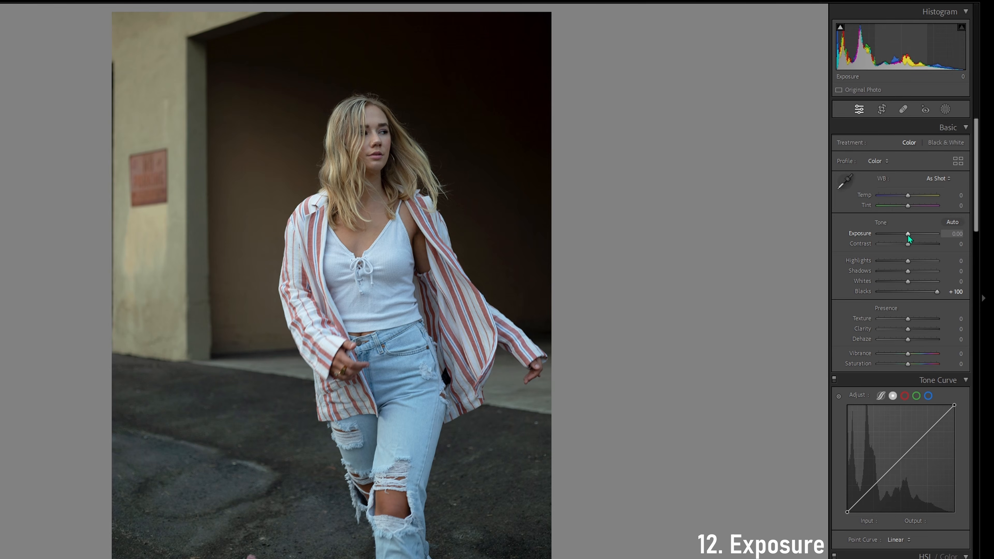
Lower the walking photo's exposure to -0.40 and return it to 0
key(Down)
key(Down)
key(Down)
key(Down)
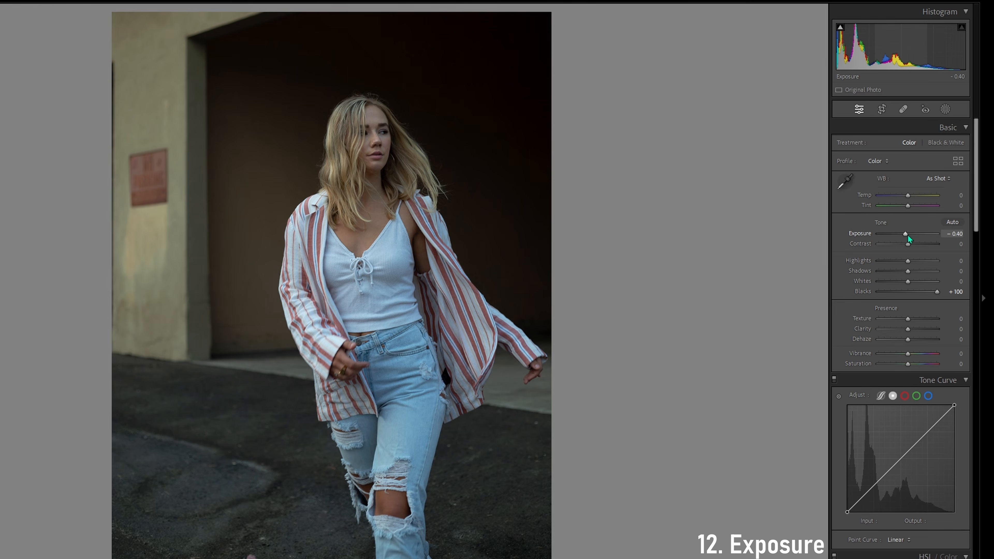
key(Up)
key(Up)
key(Up)
key(Up)
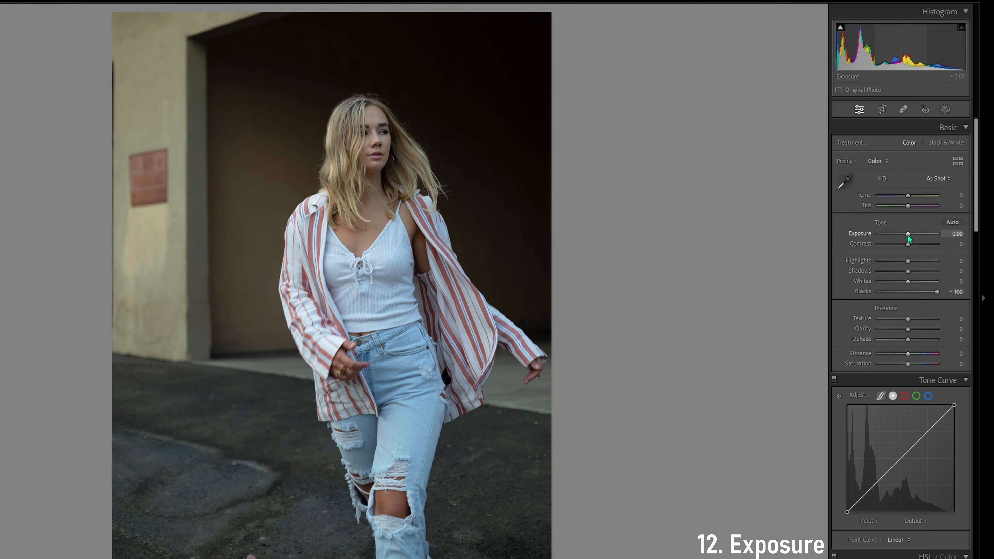
Raise the walking photo's exposure above 0 in small increments
key(Up)
key(Up)
key(Up)
key(Up)
key(Up)
key(Up)
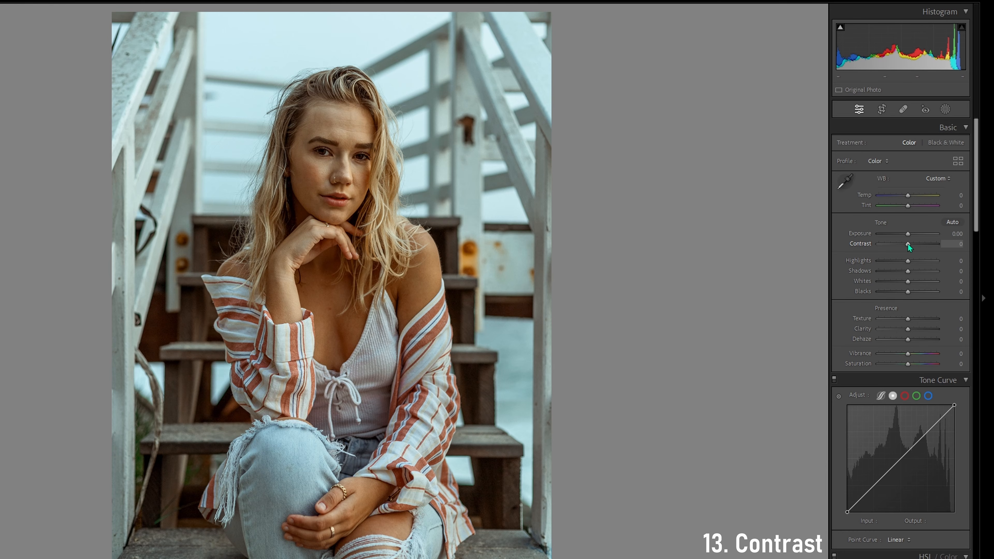
Raise the contrast of the stairs portrait to +35
key(Up)
key(Up)
key(Up)
key(Up)
key(Up)
key(Up)
key(Up)
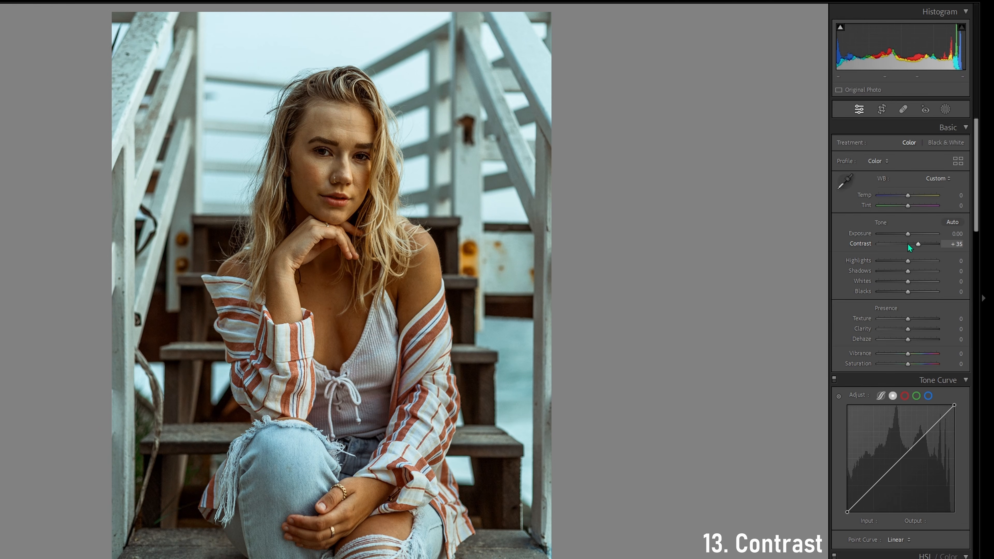
Try lowering the contrast of the stairs portrait to -60, reset it, and test the slider above 0 again
key(Down)
key(Down)
key(Down)
key(Down)
key(Down)
key(Down)
key(Down)
key(Down)
key(Down)
key(Down)
key(Down)
key(Down)
key(Down)
key(Down)
key(Down)
key(Down)
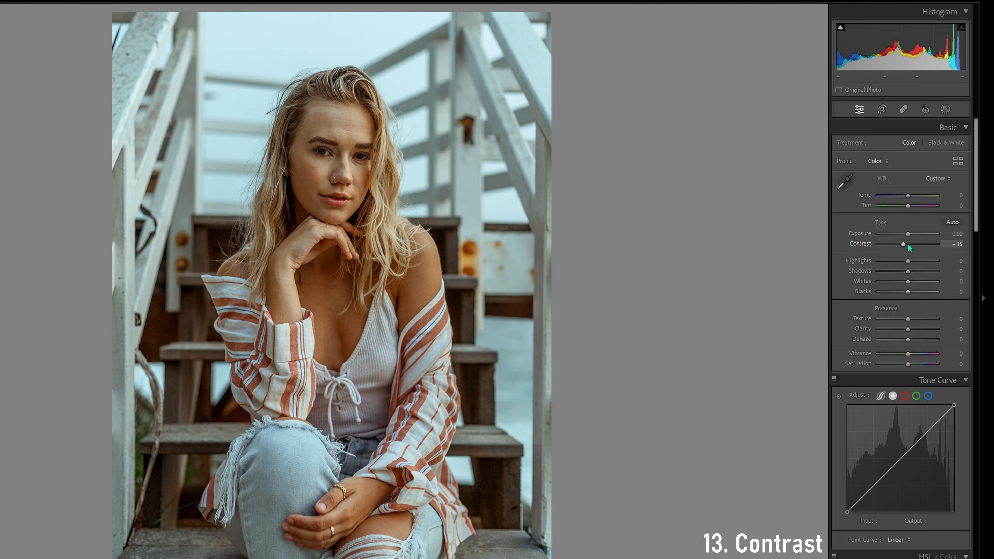
key(Down)
key(Down)
key(Down)
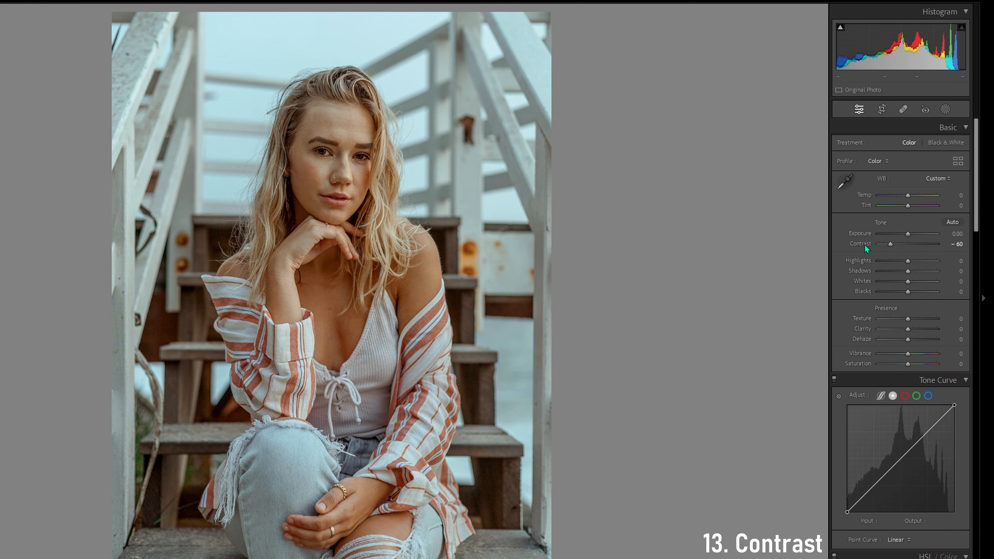
double_click(864, 245)
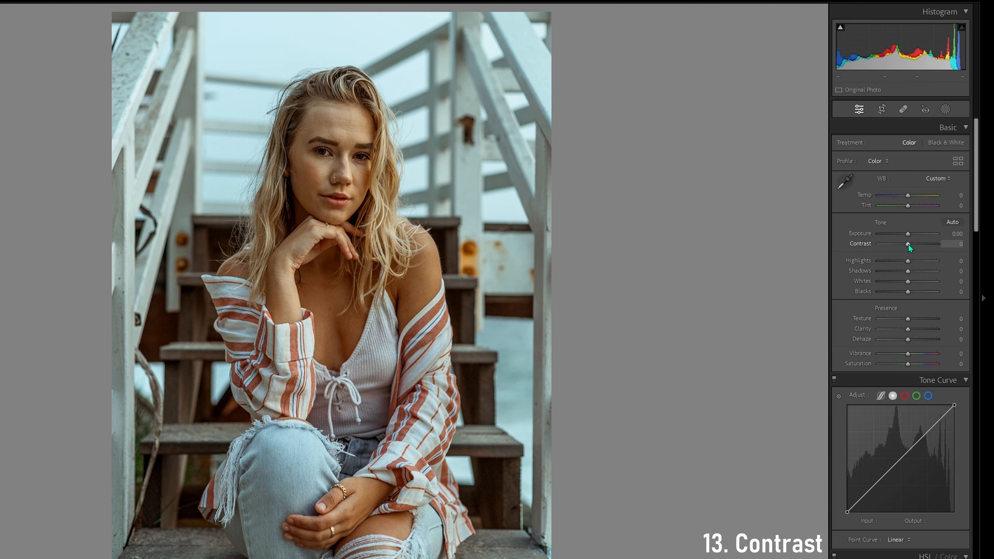
drag(903, 244, 927, 246)
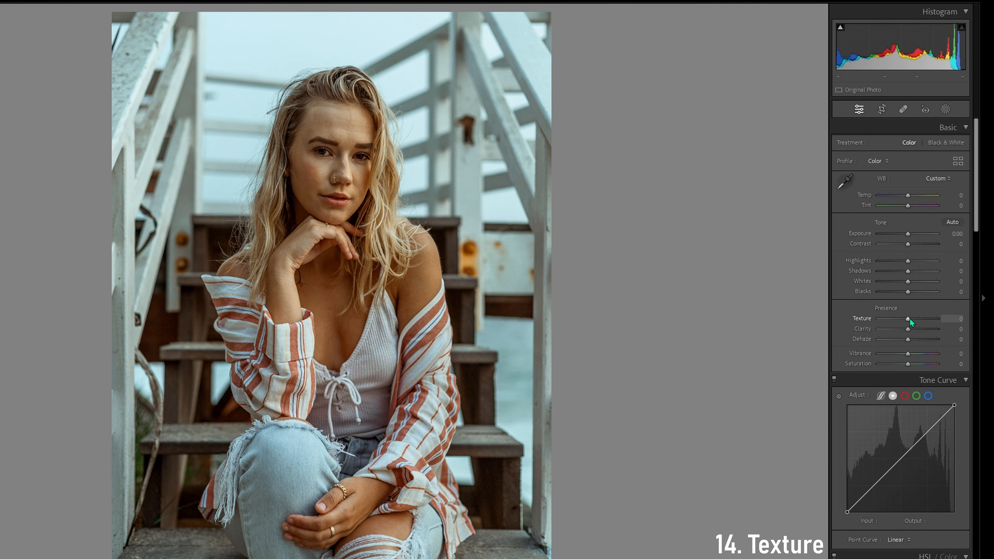
Try positive and negative Texture values on the portrait, down to about -61, and reset Texture to 0
drag(911, 319, 907, 321)
double_click(861, 319)
drag(909, 320, 926, 318)
drag(923, 318, 895, 318)
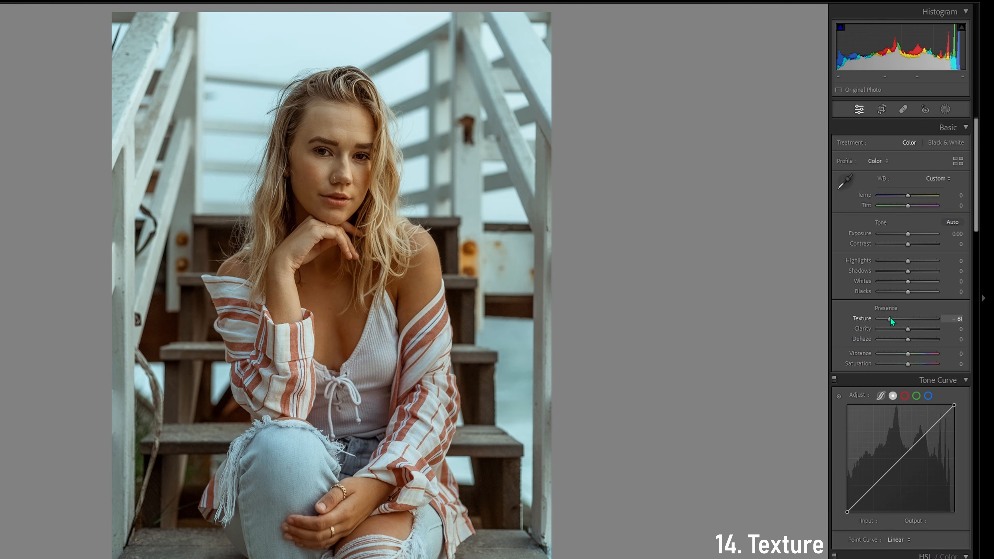
double_click(894, 318)
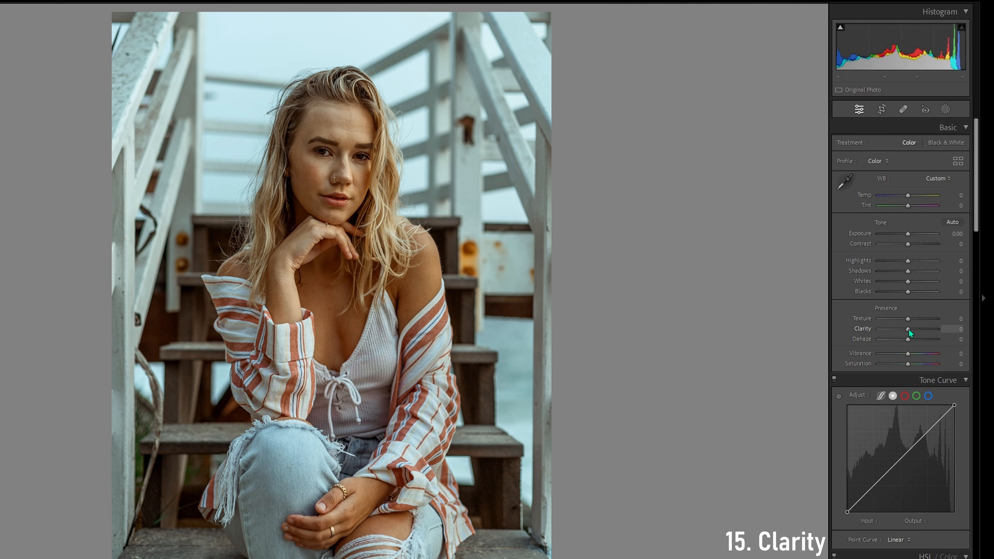
Try adjusting Clarity on the portrait, including -15, and reset it to 0
mouse_move(909, 330)
mouse_down()
mouse_move(923, 330)
mouse_move(906, 332)
mouse_up()
double_click(869, 329)
key(Down)
key(Down)
key(Down)
key(Down)
key(Down)
key(Down)
key(Down)
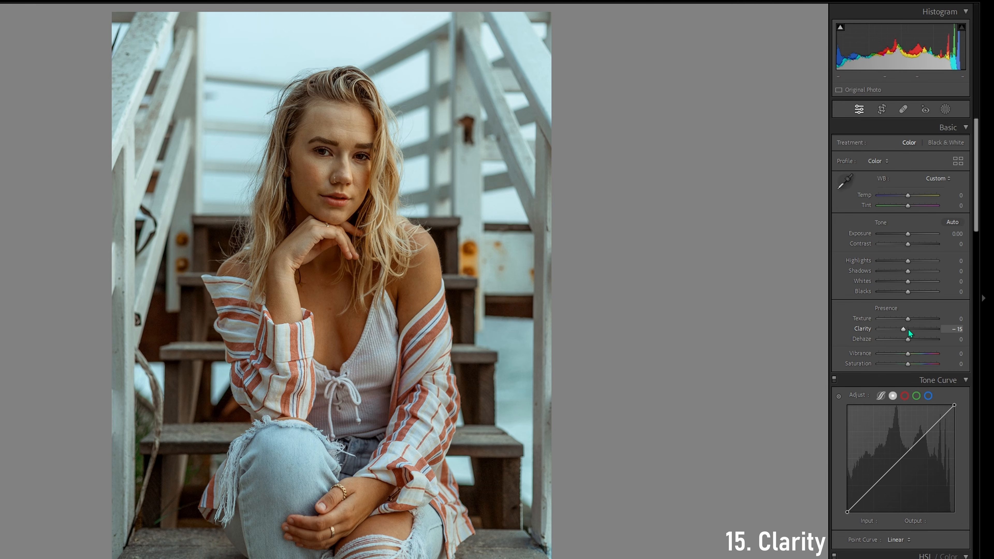
key(Up)
key(Up)
key(Up)
double_click(864, 329)
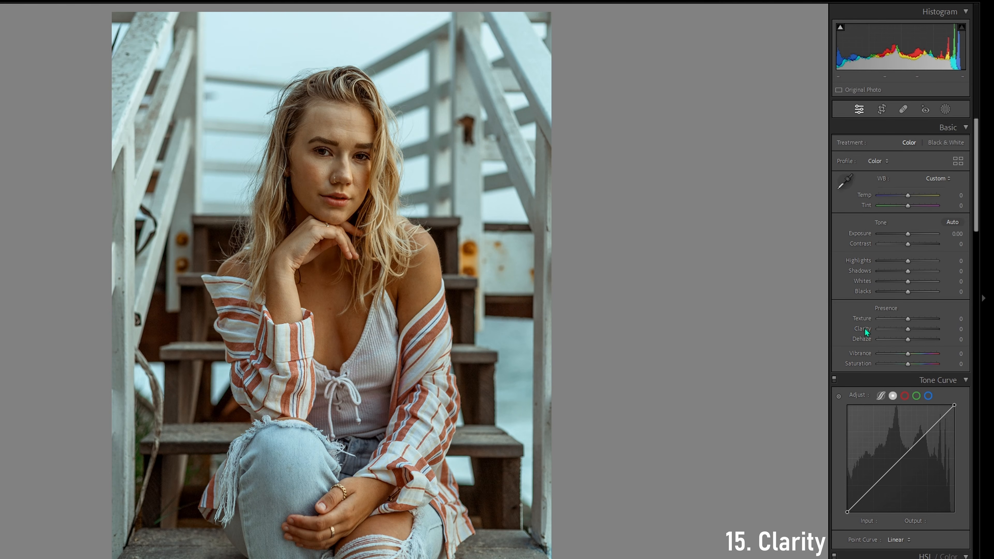
Try Dehaze at -11 and at a positive value on the portrait, resetting it to 0 each time
drag(908, 342, 906, 343)
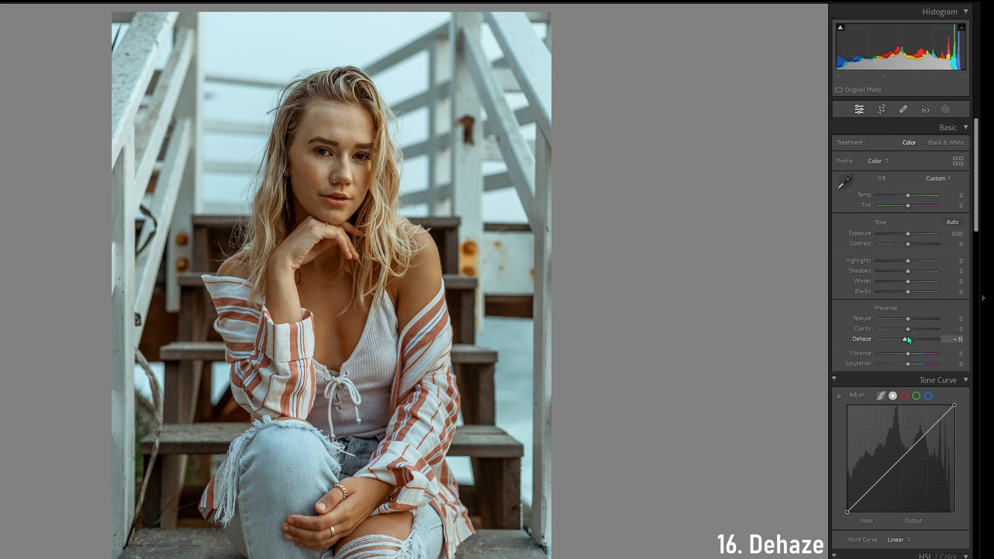
double_click(863, 339)
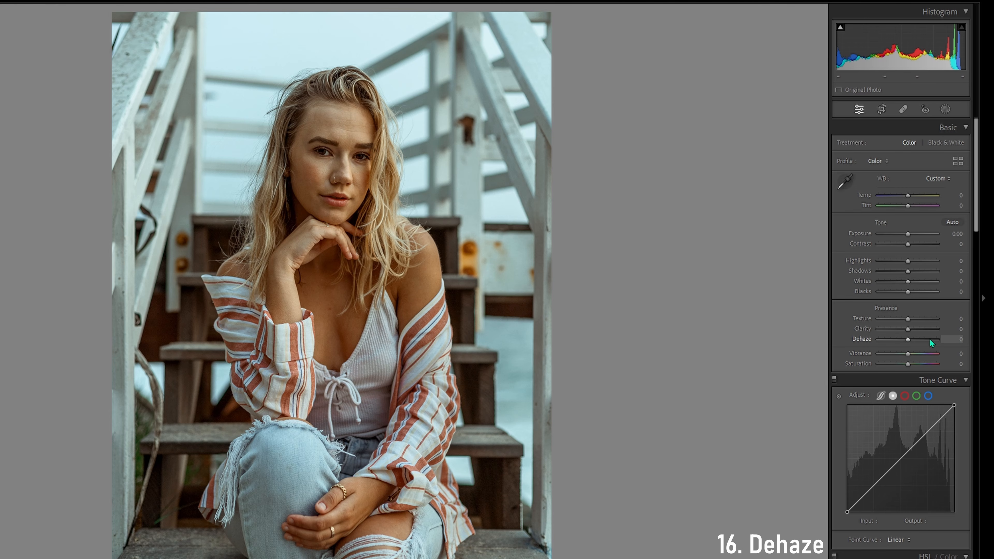
mouse_move(910, 338)
mouse_down()
mouse_move(932, 337)
mouse_move(910, 339)
mouse_move(918, 339)
mouse_up()
double_click(917, 339)
Try raising the portrait's Vibrance to about +30 and to +40, resetting it to 0 each time
drag(908, 353, 917, 349)
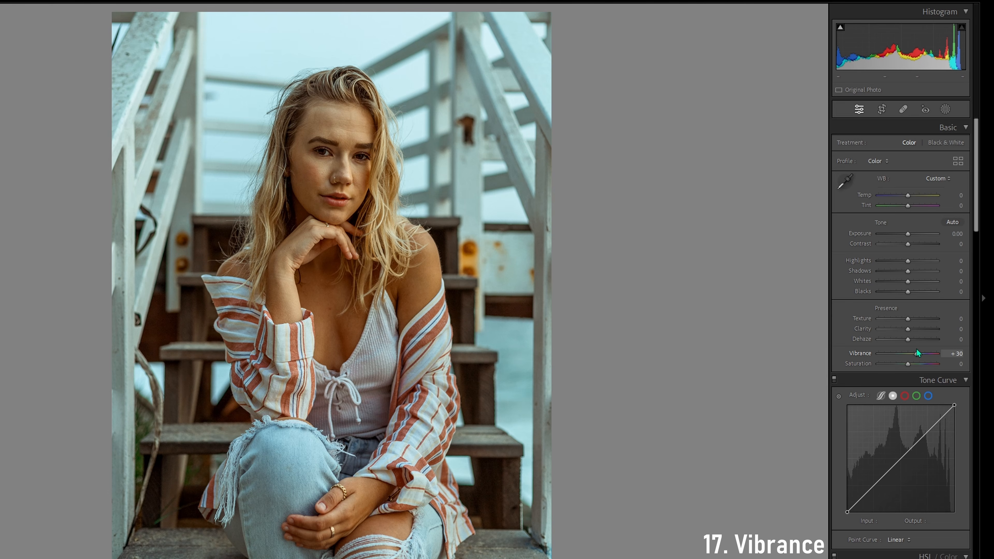
mouse_move(917, 349)
mouse_down()
mouse_move(930, 348)
mouse_move(920, 350)
mouse_up()
double_click(866, 352)
key(Up)
key(Up)
key(Up)
key(Up)
key(Up)
key(Up)
key(Up)
key(Up)
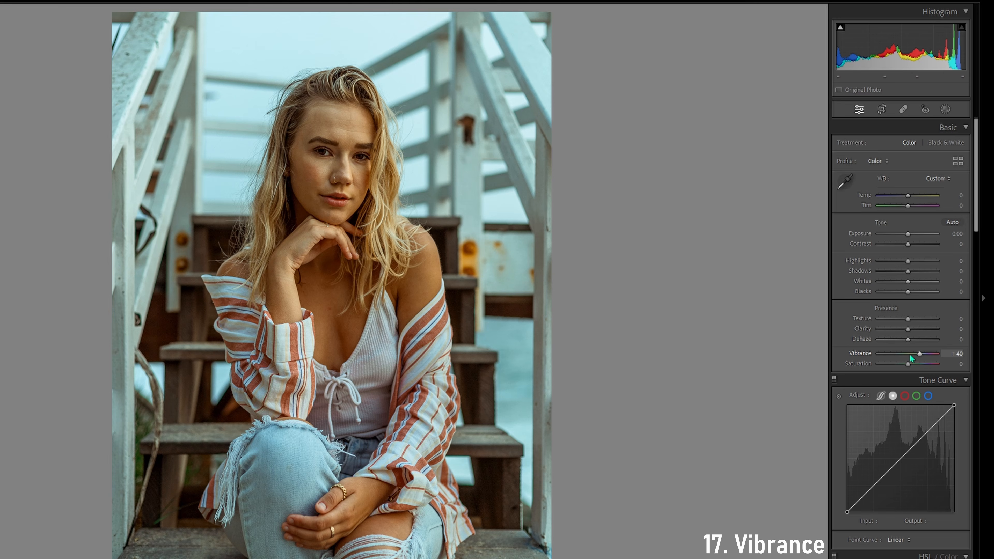
double_click(910, 354)
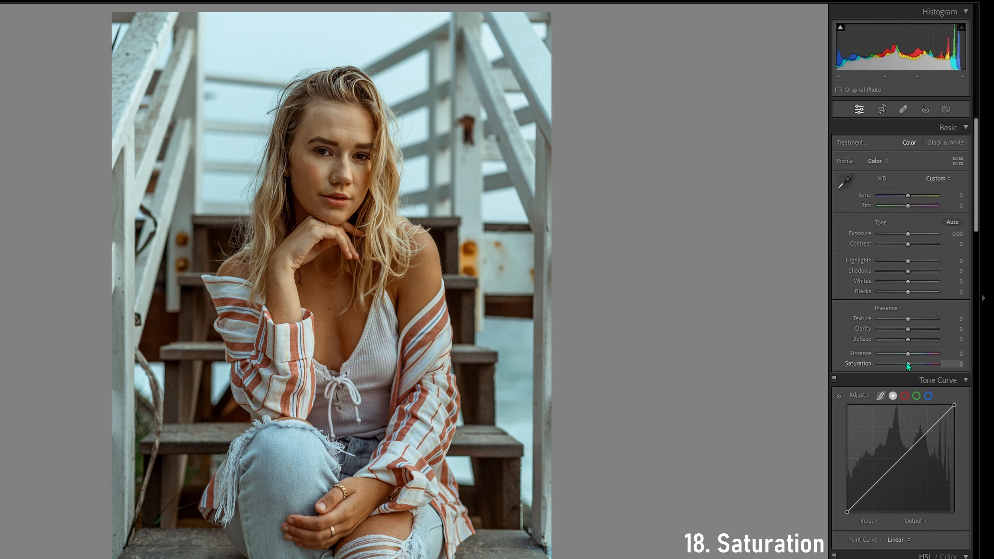
Try the portrait's Saturation below 0 and at +60, and bring it back to +20
drag(907, 365, 890, 365)
double_click(869, 365)
key(Up)
key(Up)
key(Up)
key(Up)
key(Up)
key(Up)
key(Up)
key(Up)
key(Up)
key(Up)
key(Up)
key(Up)
key(Up)
key(Up)
key(Up)
key(Up)
key(Up)
key(Up)
key(Down)
key(Down)
key(Down)
key(Down)
key(Down)
key(Down)
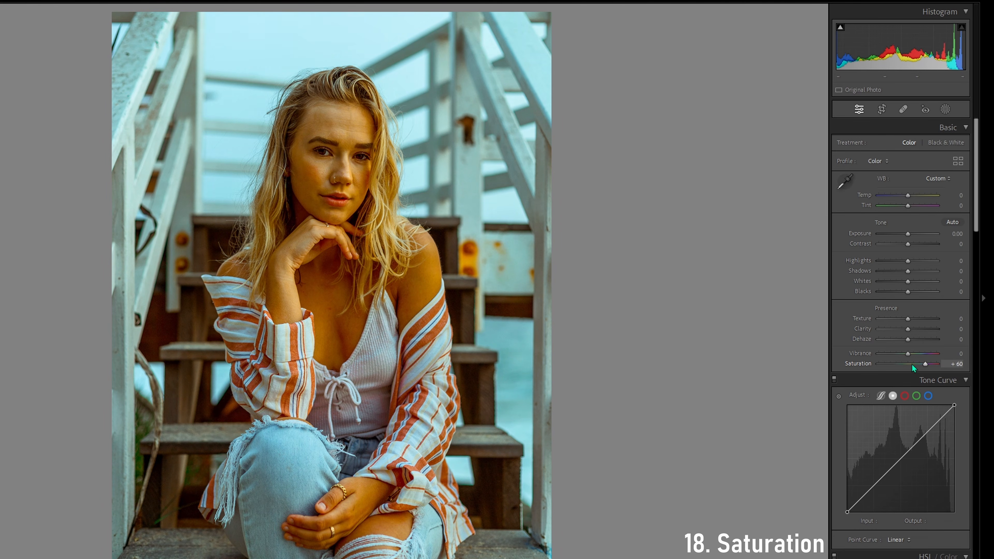
key(Down)
key(Down)
key(Down)
key(Down)
key(Down)
key(Down)
key(Down)
key(Down)
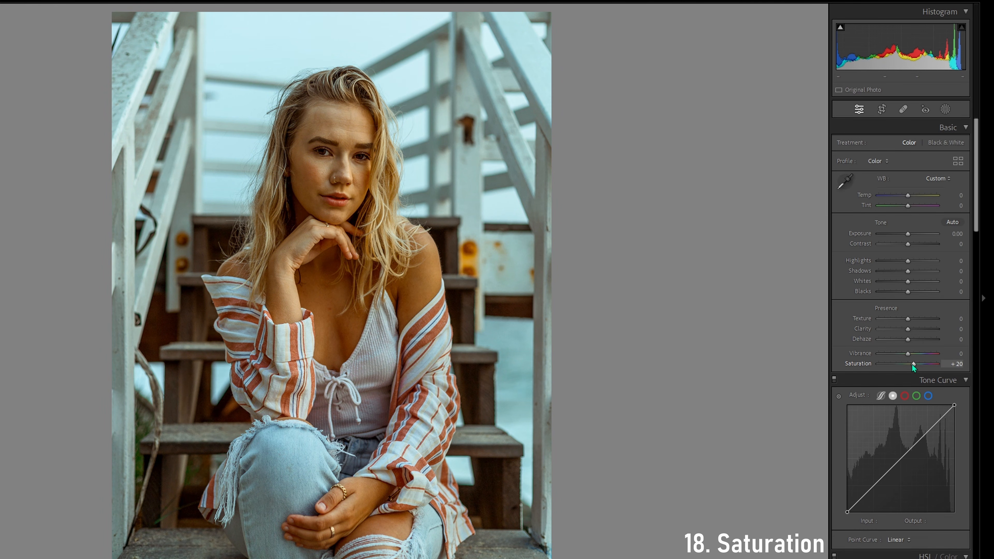
Lower the Saturation below +20 and raise it back up to +30
key(Down)
key(Down)
key(Down)
key(Down)
key(Up)
key(Up)
key(Up)
key(Up)
key(Up)
key(Up)
Try Clarity at -35 together with the raised Saturation, and reset both to 0
key(Down)
key(Down)
key(Down)
key(Down)
key(Down)
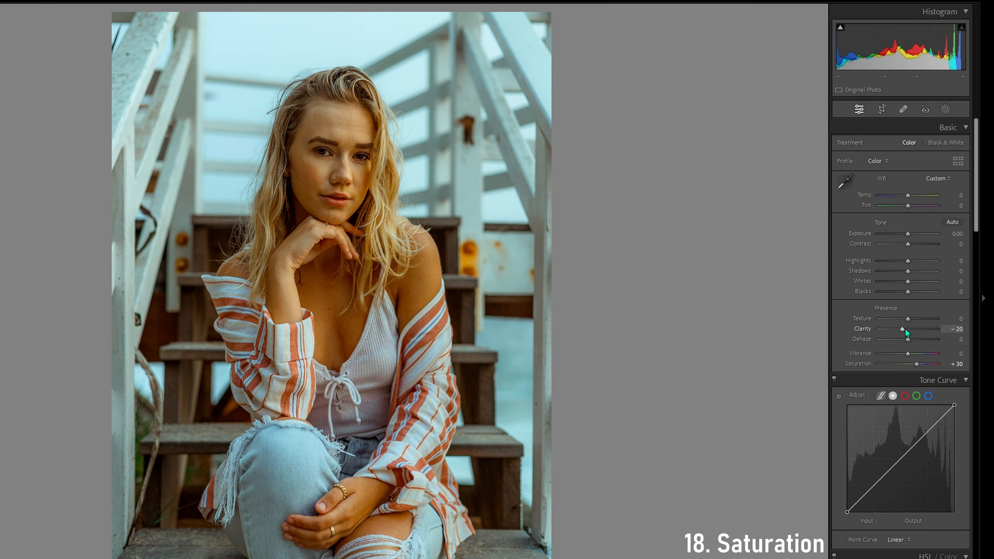
key(Down)
key(Down)
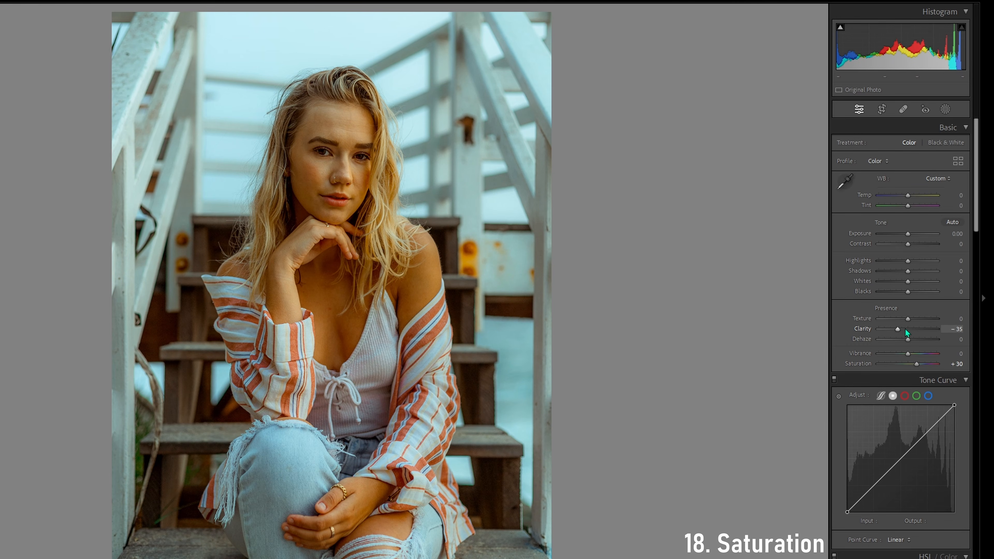
double_click(881, 330)
double_click(871, 362)
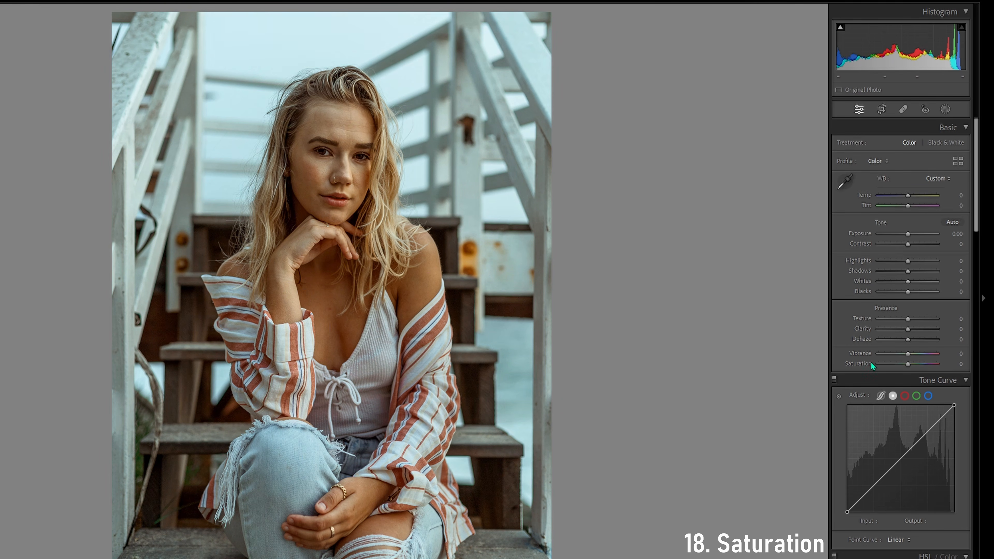
key(Down)
key(Down)
key(Up)
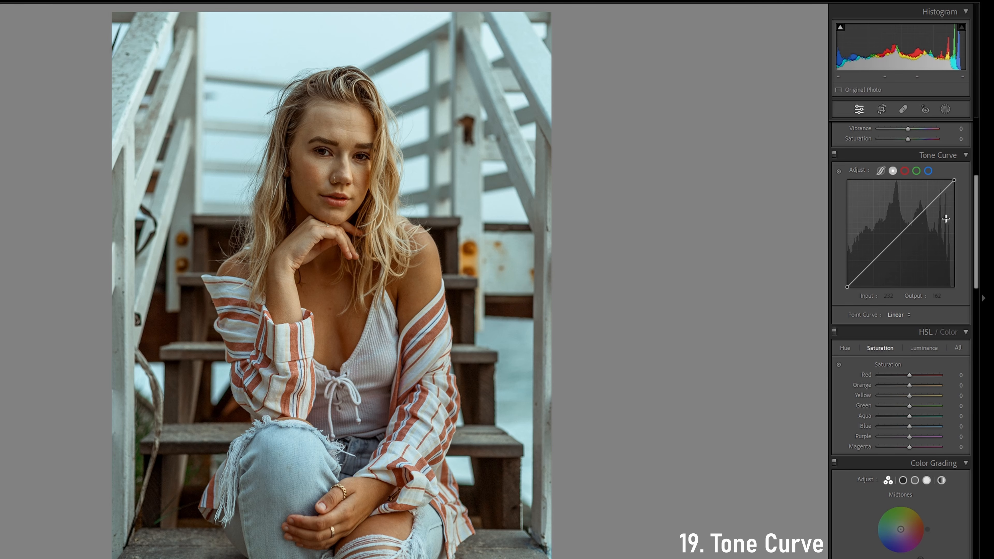
Try adding and removing points in the highlights and shadows of the tone curve, including a shadow point at input 40, output 43
drag(933, 200, 929, 203)
drag(895, 240, 882, 261)
double_click(879, 258)
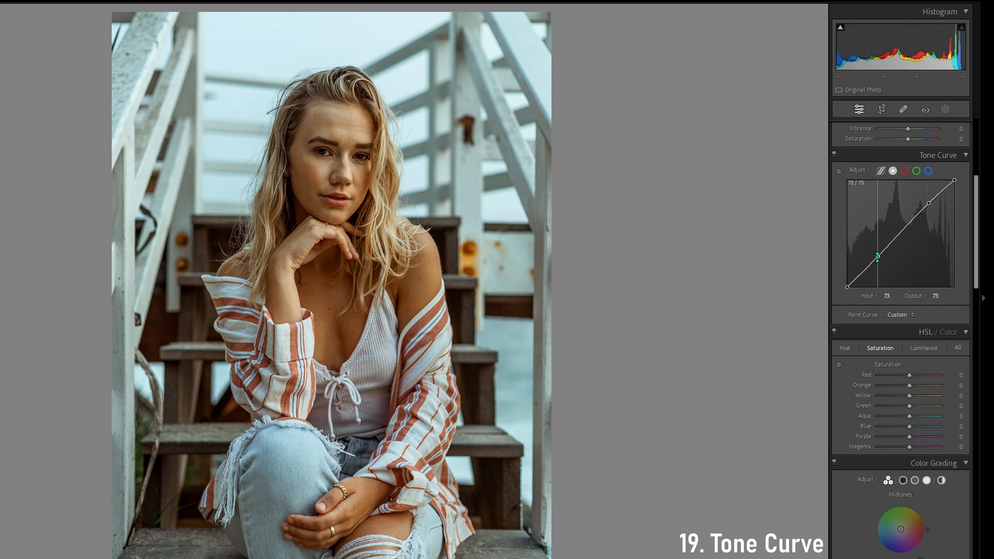
double_click(930, 204)
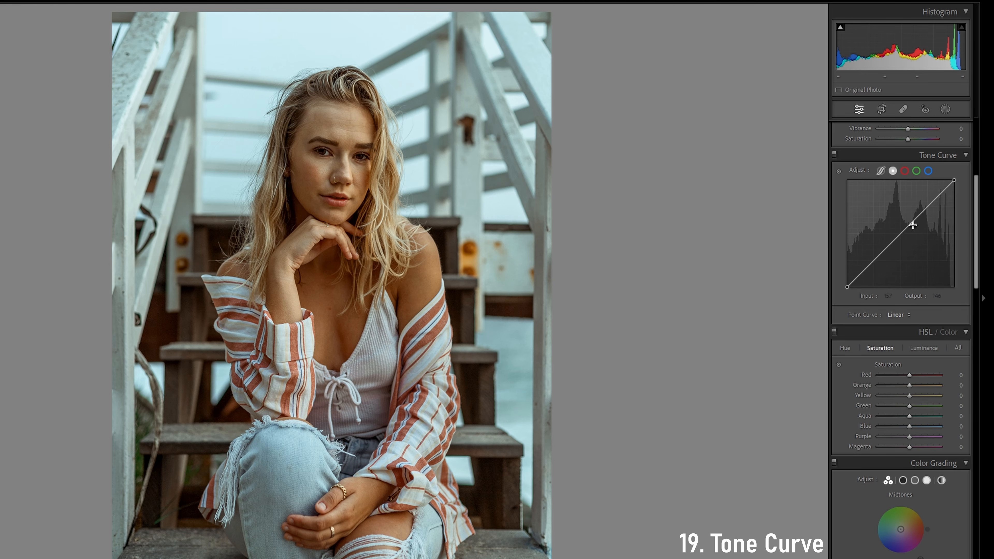
click(864, 270)
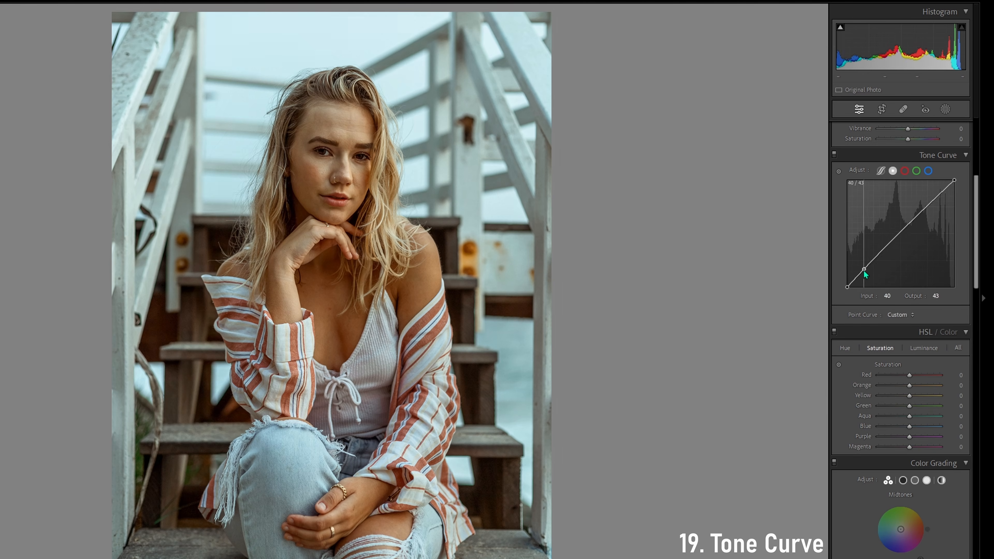
drag(937, 200, 937, 203)
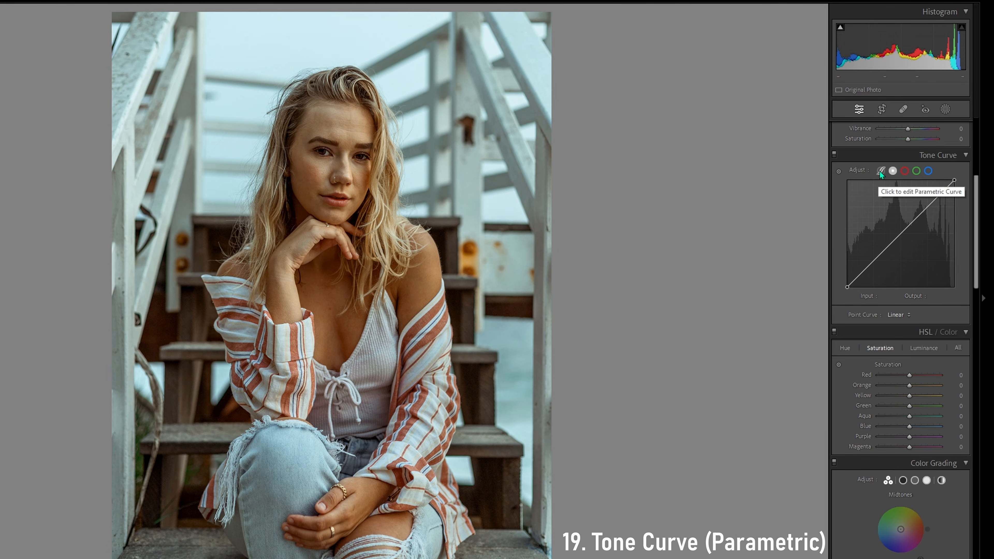
Try the parametric tone curve with Highlights +8, Lights -14 and Darks -5, reset these, and test Highlights -50 with Shadows +58
click(880, 172)
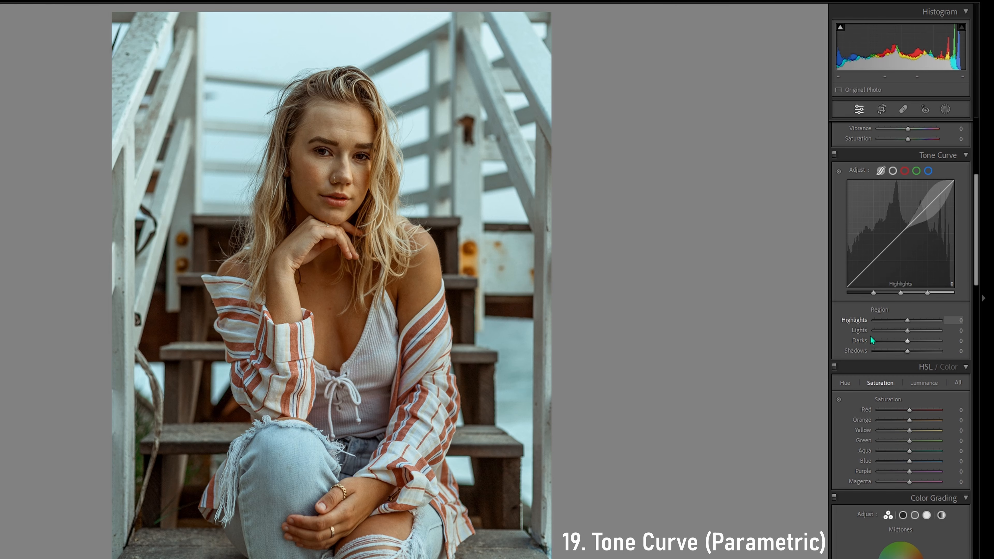
drag(914, 321, 910, 350)
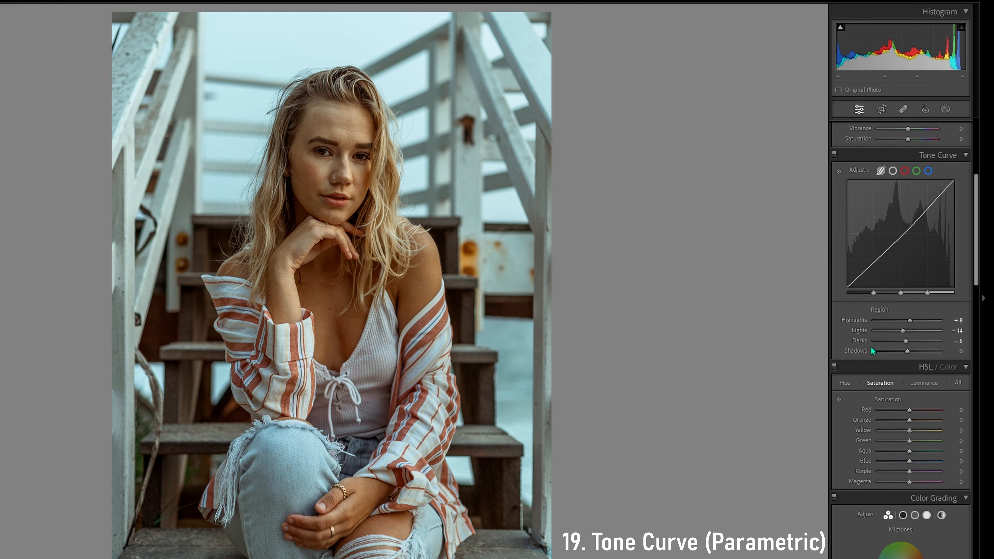
double_click(862, 340)
double_click(862, 331)
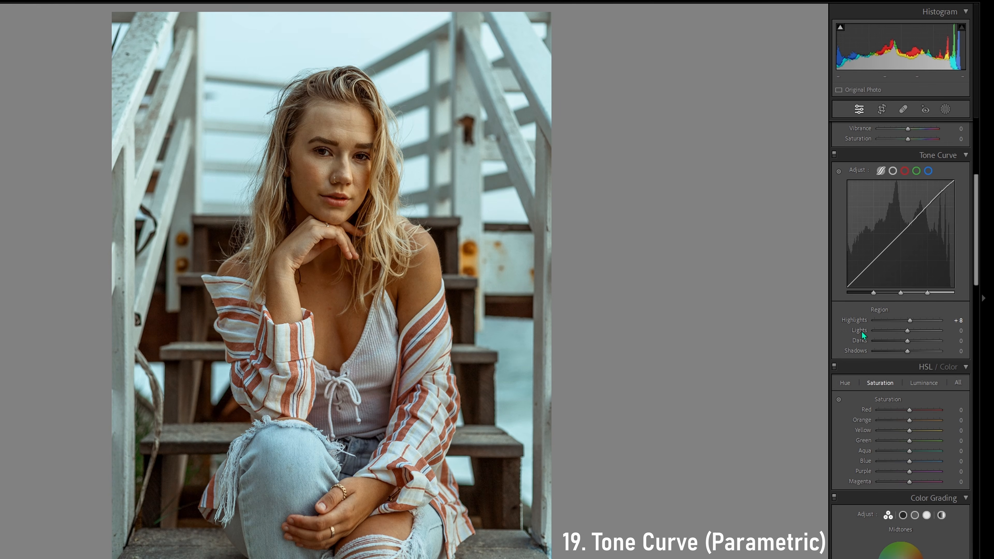
double_click(858, 324)
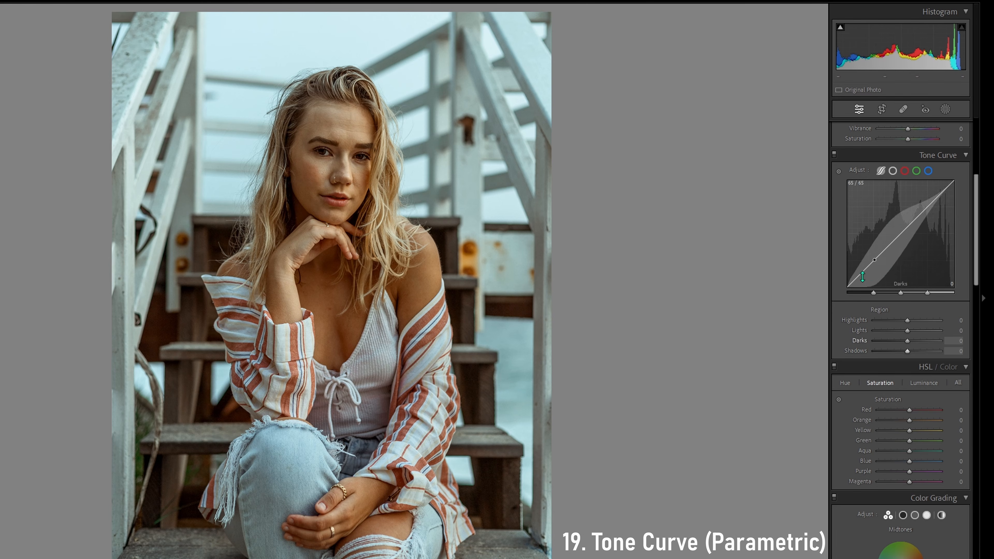
drag(872, 262, 871, 255)
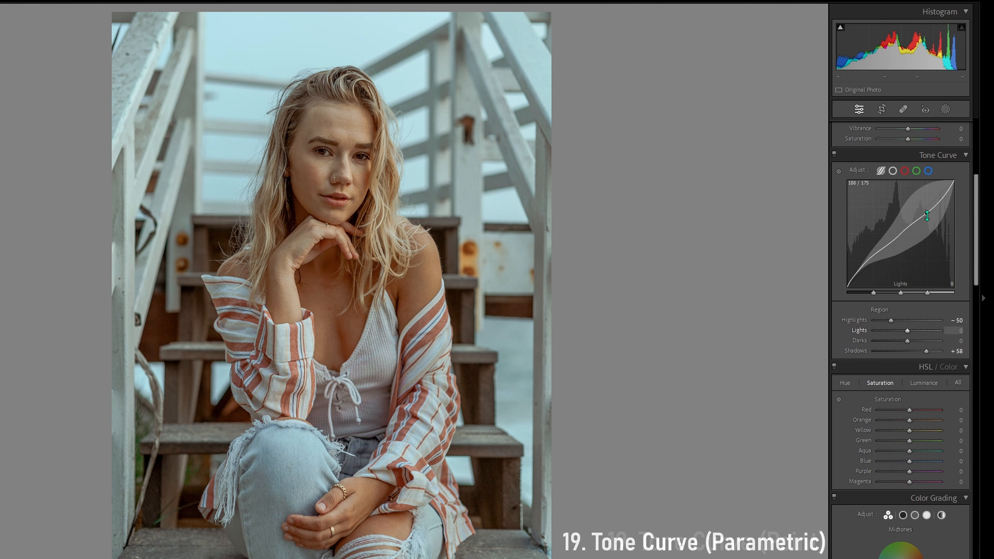
Switch to the point curve and try adding highlight and shadow points, adjusting and removing the shadow point
click(893, 171)
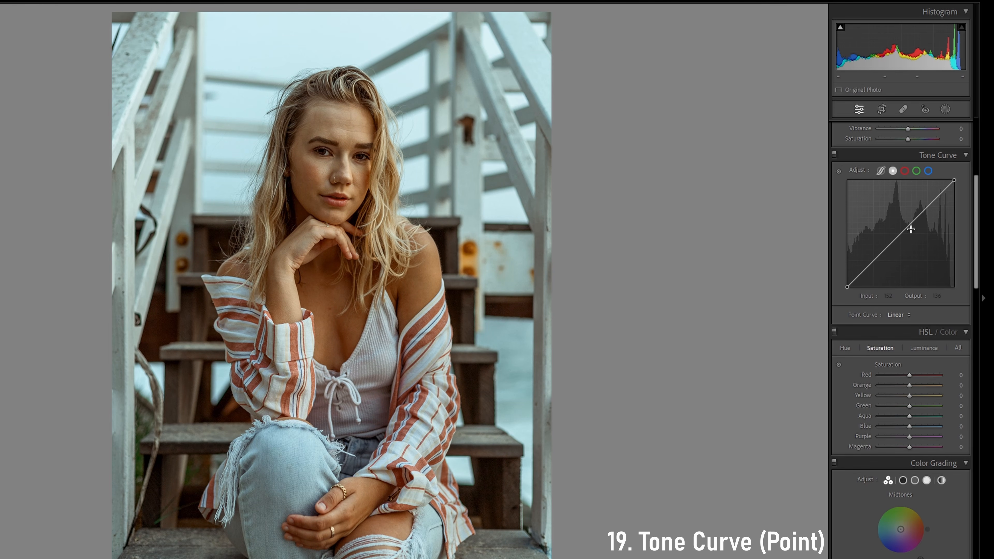
click(933, 201)
click(926, 208)
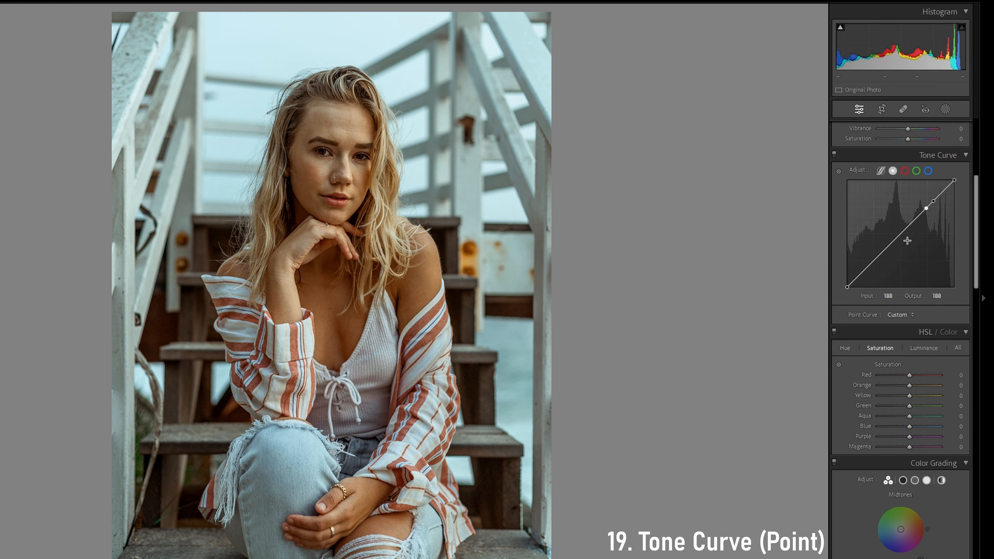
click(872, 262)
drag(862, 275, 865, 272)
double_click(865, 272)
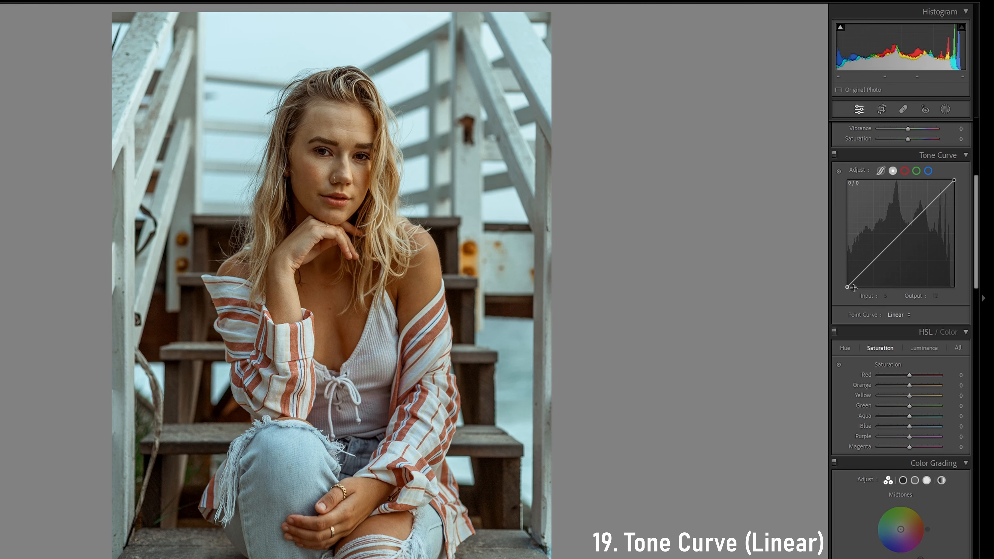
Shape an S-curve by lowering a shadow point and raising a highlight point to input 187, output 199
click(926, 208)
drag(873, 261, 876, 268)
drag(926, 208, 926, 204)
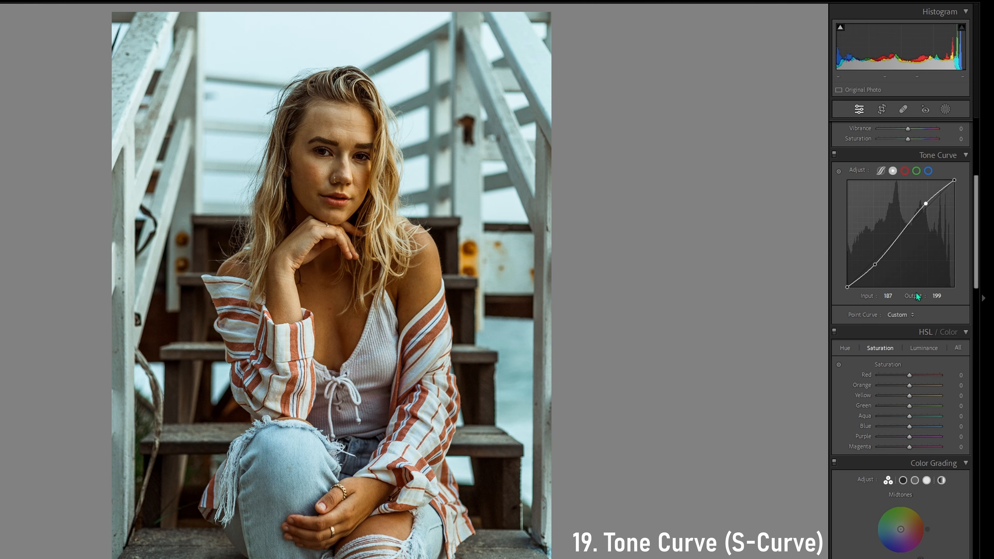
click(876, 267)
drag(876, 268, 876, 265)
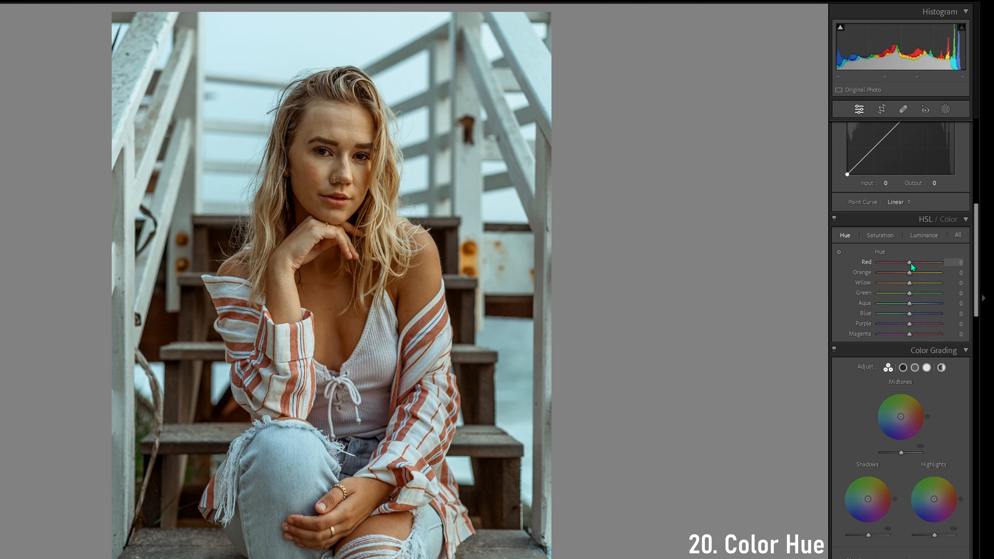
Try shifting the Red hue both ways and lowering the Orange hue, resetting each to 0
drag(905, 264, 890, 267)
drag(890, 268, 938, 267)
double_click(939, 265)
double_click(870, 294)
drag(909, 273, 882, 276)
double_click(881, 272)
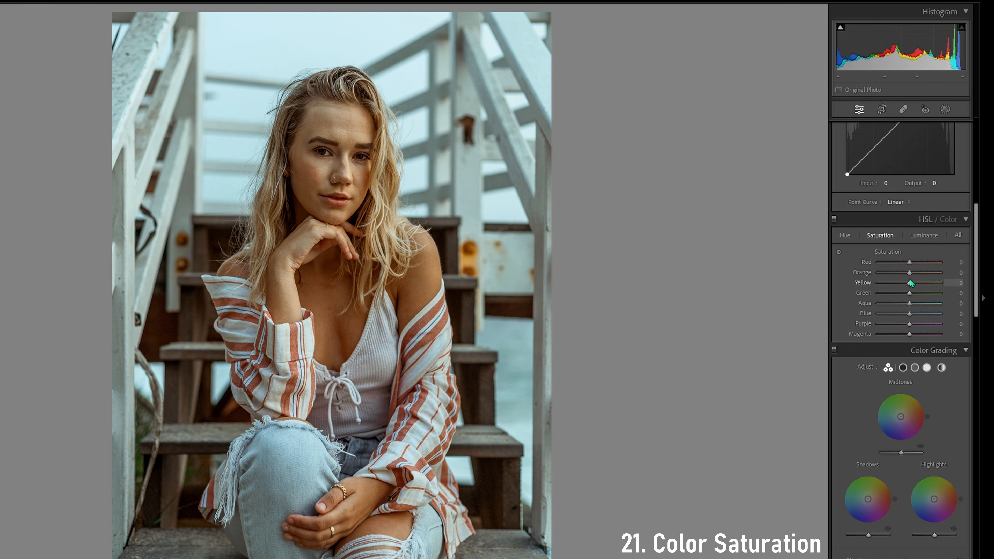
Try lowering the Orange saturation, reset it to 0, and test a strong increase of Blue
drag(909, 273, 883, 276)
double_click(863, 274)
drag(911, 316, 943, 308)
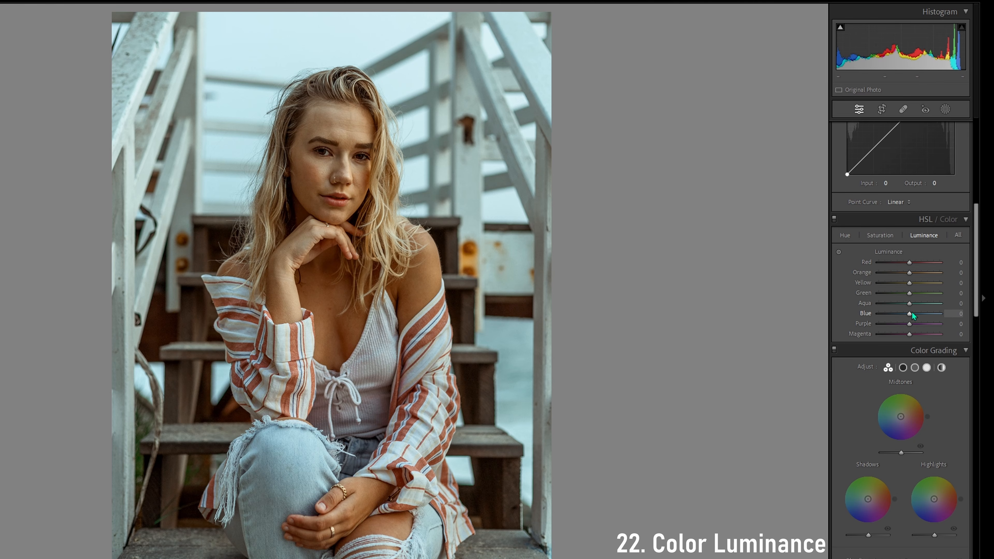
Lower the Blue luminance of the portrait to -57
drag(913, 312, 887, 312)
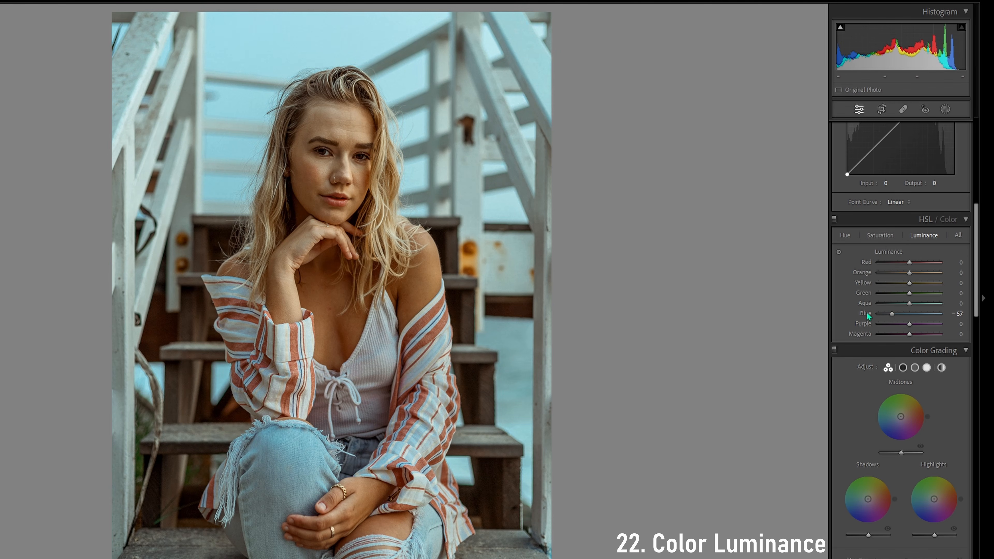
Reset the Blue luminance to 0, set the Orange luminance to about +30, and try brightening the Blue
double_click(868, 313)
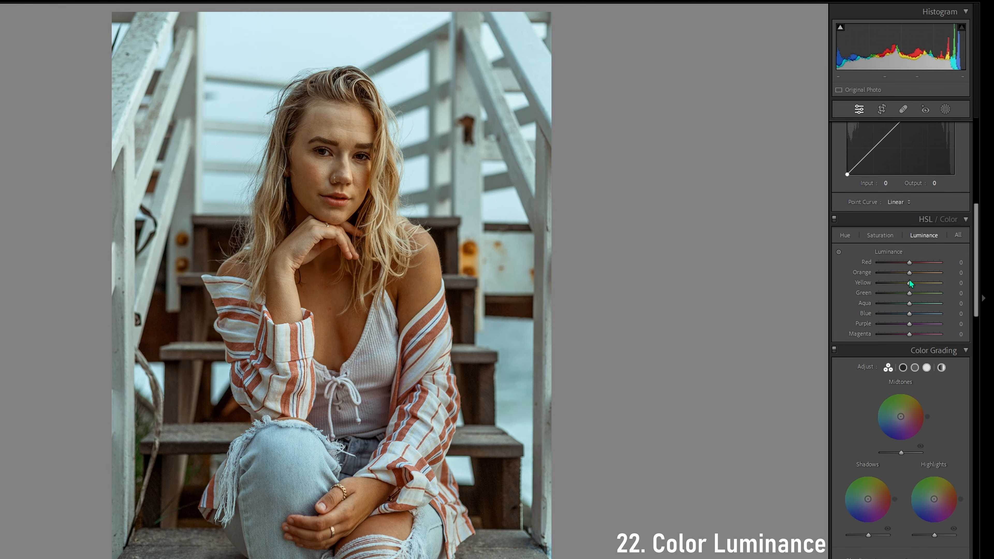
drag(910, 275, 921, 276)
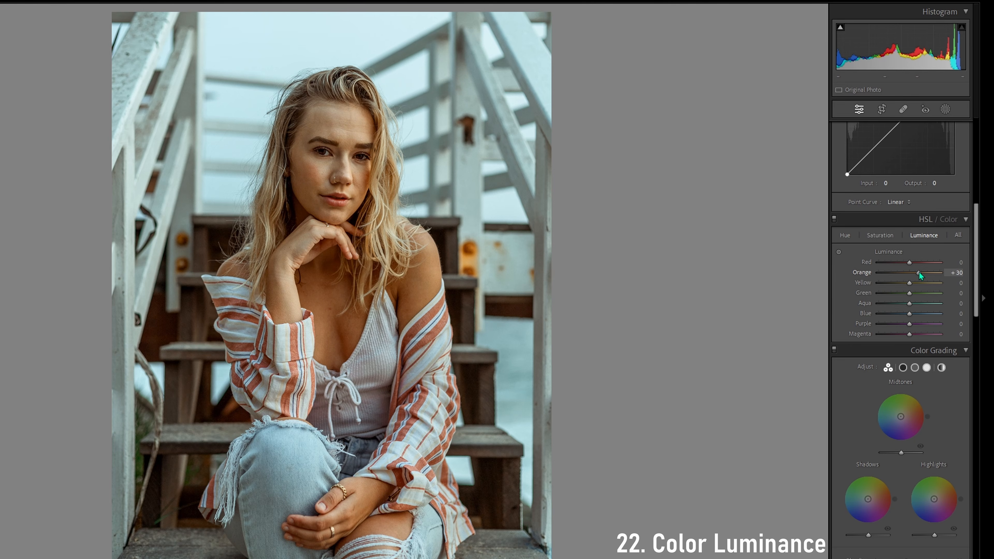
drag(910, 313, 923, 309)
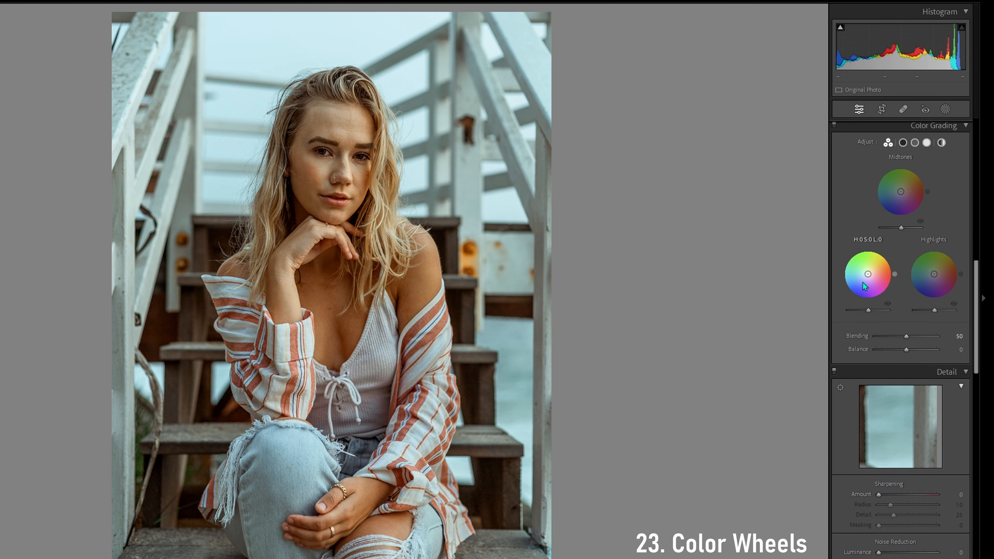
Tint the shadows blue at hue 235, saturation 21, and give the highlights a slight warm tint with the color wheels
drag(867, 276, 866, 279)
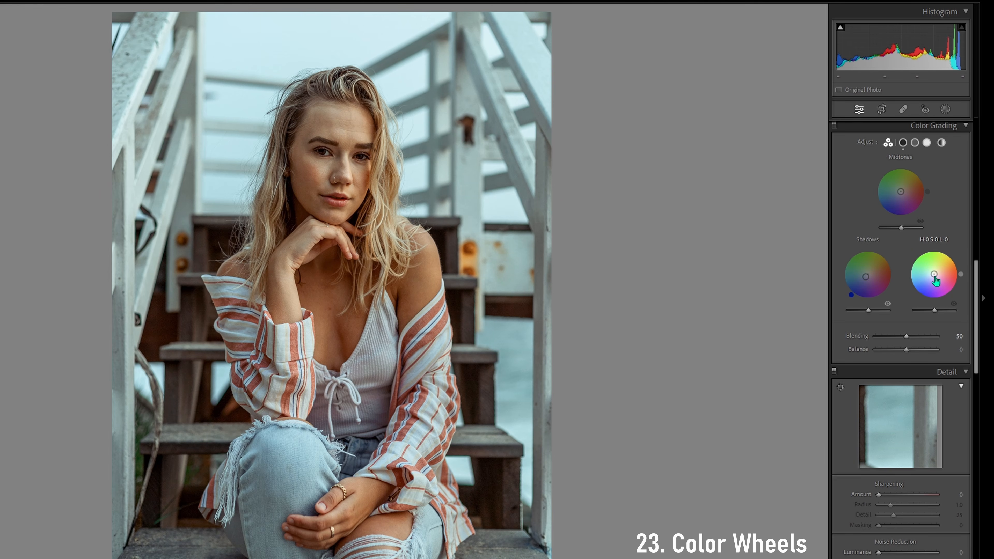
drag(934, 275, 936, 272)
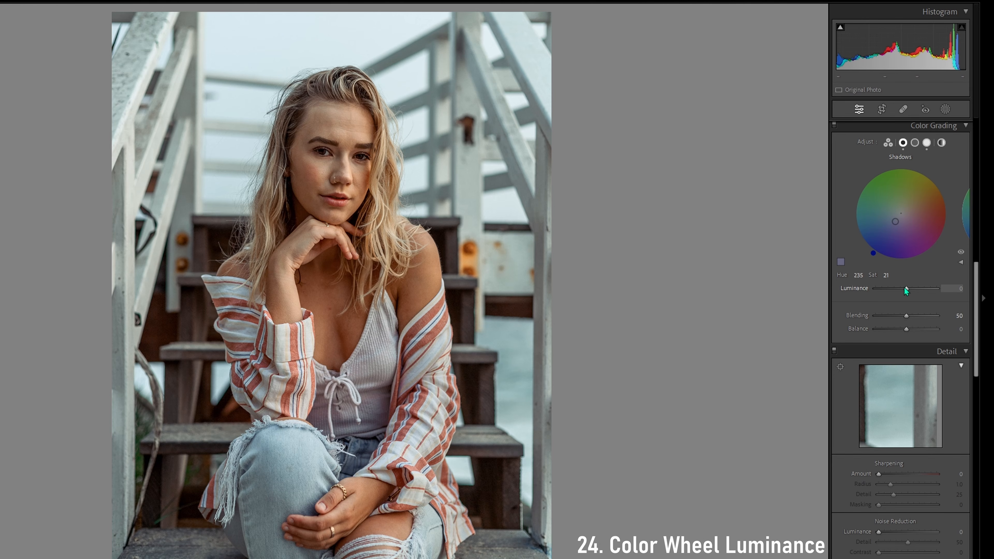
Try brightening the shadow color wheel's luminance, reset it, and lower it to -62
mouse_move(906, 290)
mouse_down()
mouse_move(895, 290)
mouse_move(939, 287)
mouse_move(910, 288)
mouse_up()
double_click(864, 289)
drag(909, 289, 891, 289)
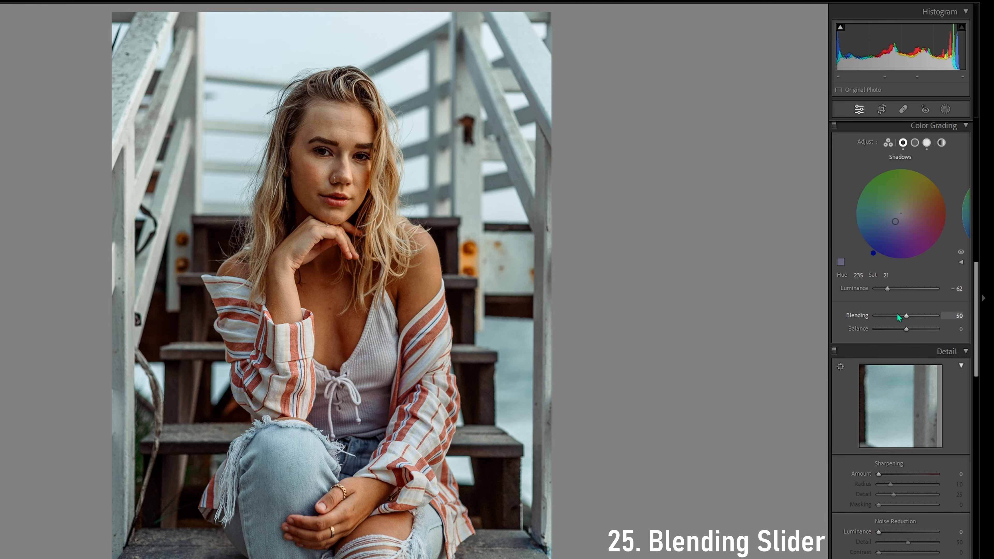
Try the color grading Blending at 100 and near its minimum, reset it to 50, and shift the Balance both ways
drag(907, 317, 943, 319)
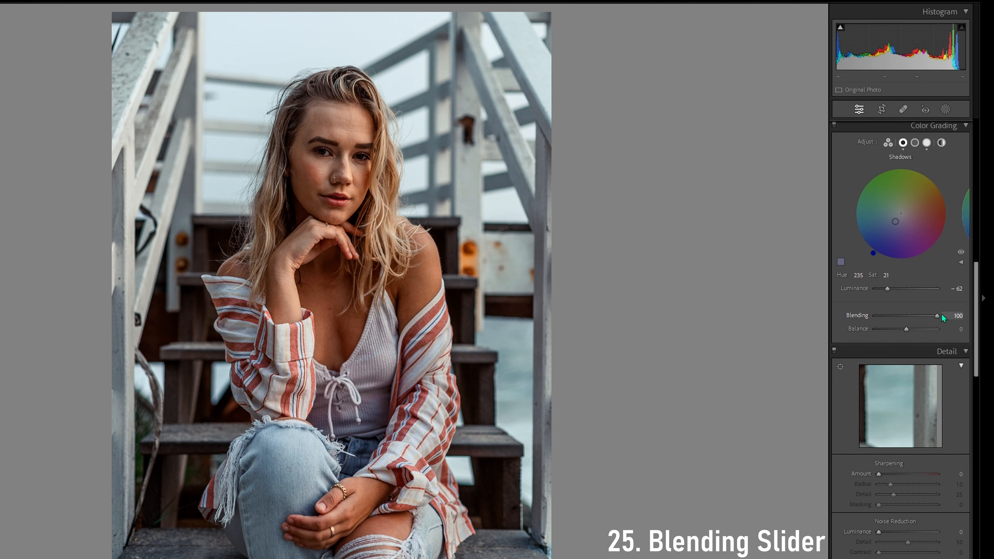
drag(943, 319, 874, 316)
double_click(865, 317)
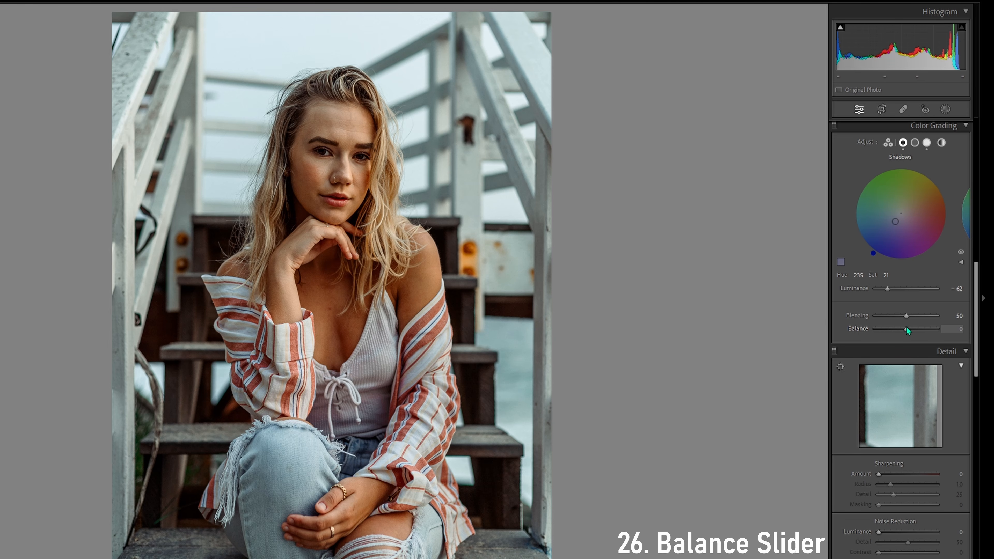
drag(907, 331, 913, 333)
drag(913, 332, 891, 333)
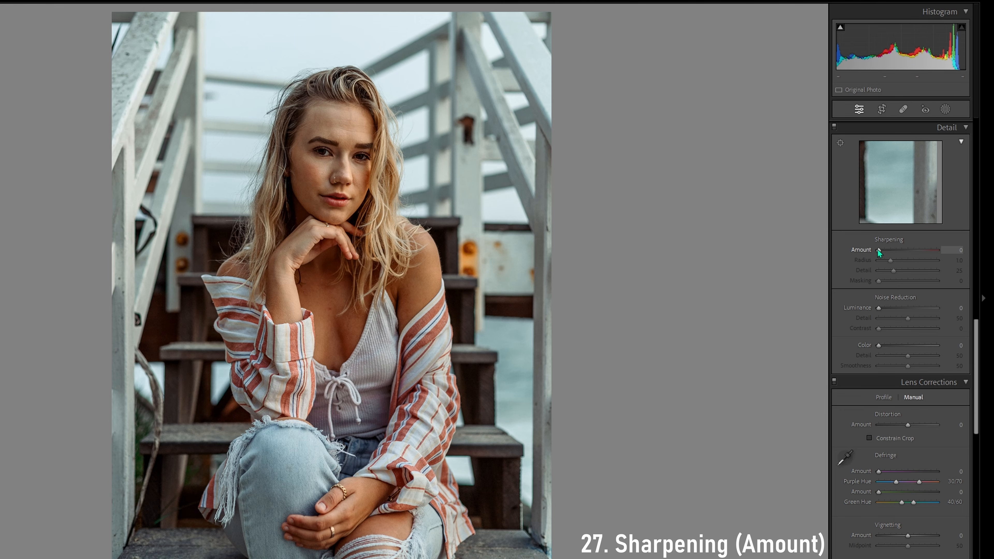
Try a sharpening Amount of 63, return it to 0, and set the Amount to 15 and the Detail to 37
drag(877, 249, 897, 251)
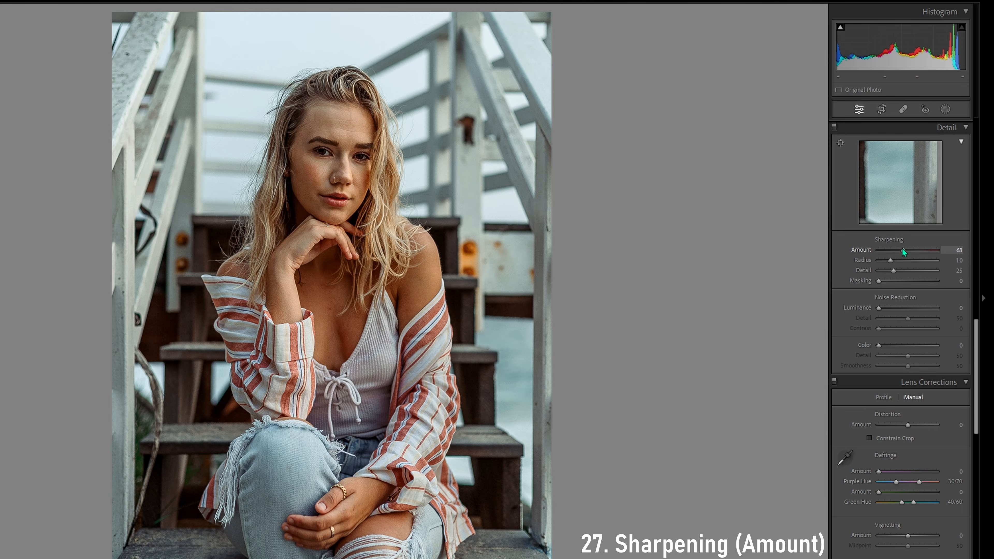
drag(909, 249, 868, 255)
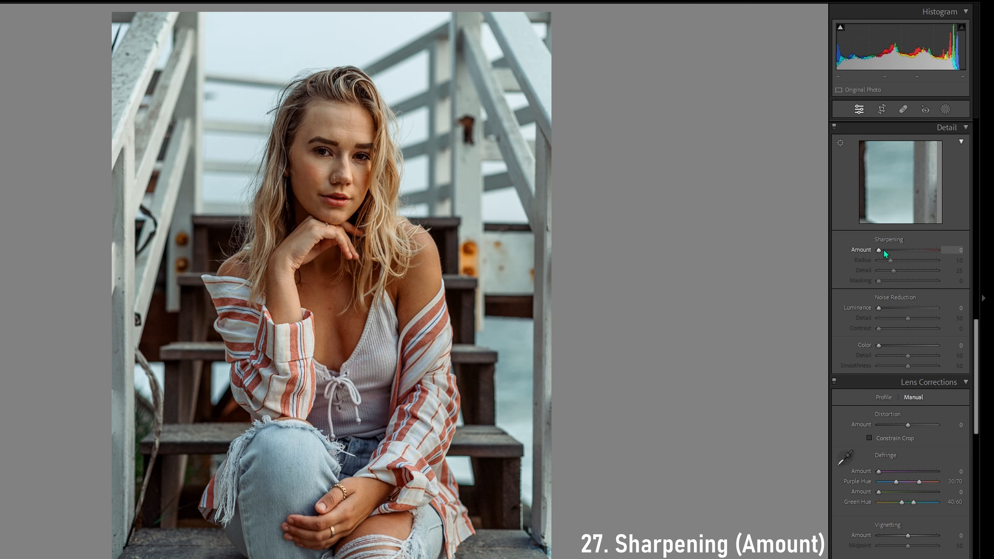
click(881, 251)
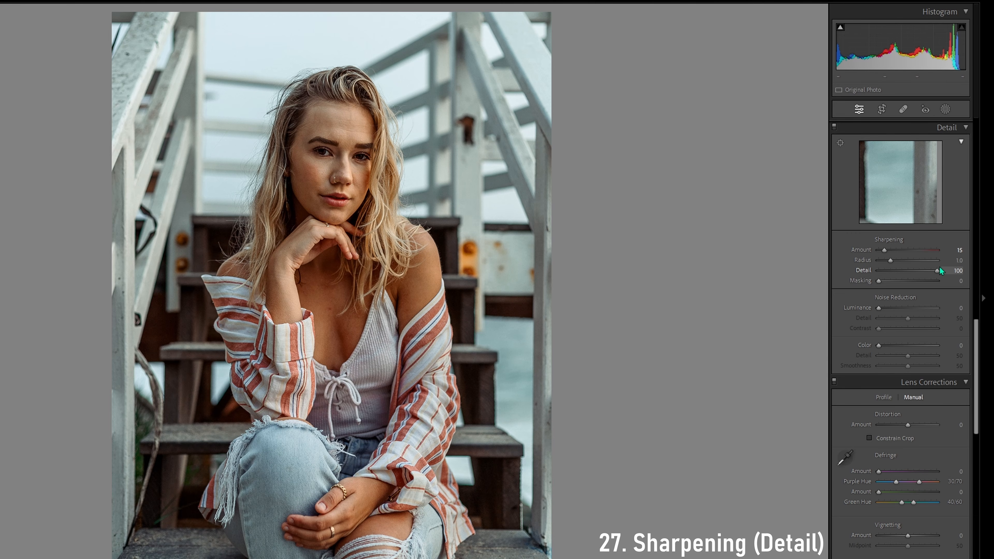
drag(878, 271, 899, 269)
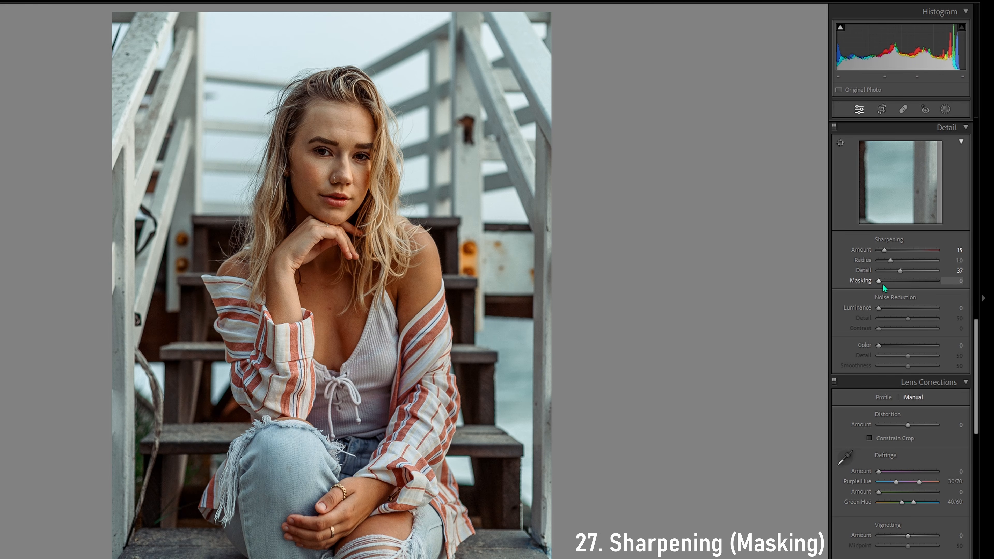
Try the sharpening Masking at several strengths, raising and lowering it on the portrait
drag(879, 285, 884, 284)
drag(899, 285, 920, 284)
drag(922, 286, 901, 288)
mouse_move(900, 288)
mouse_down()
mouse_move(880, 284)
mouse_move(931, 282)
mouse_move(885, 281)
mouse_move(919, 277)
mouse_move(909, 278)
mouse_up()
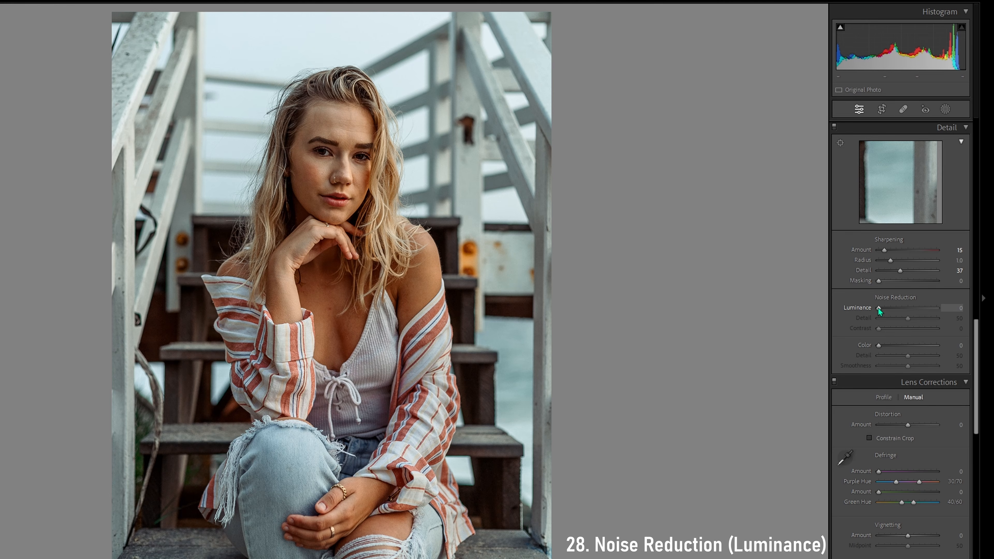
Try light Luminance noise reduction with a lower Luminance Detail, and set the Color noise reduction to 21
drag(882, 309, 884, 309)
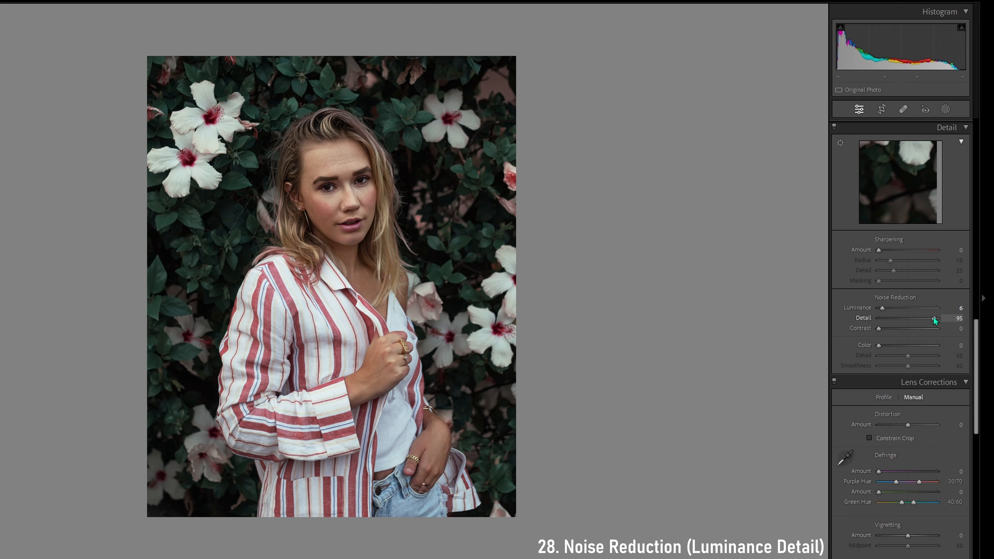
drag(934, 323, 889, 322)
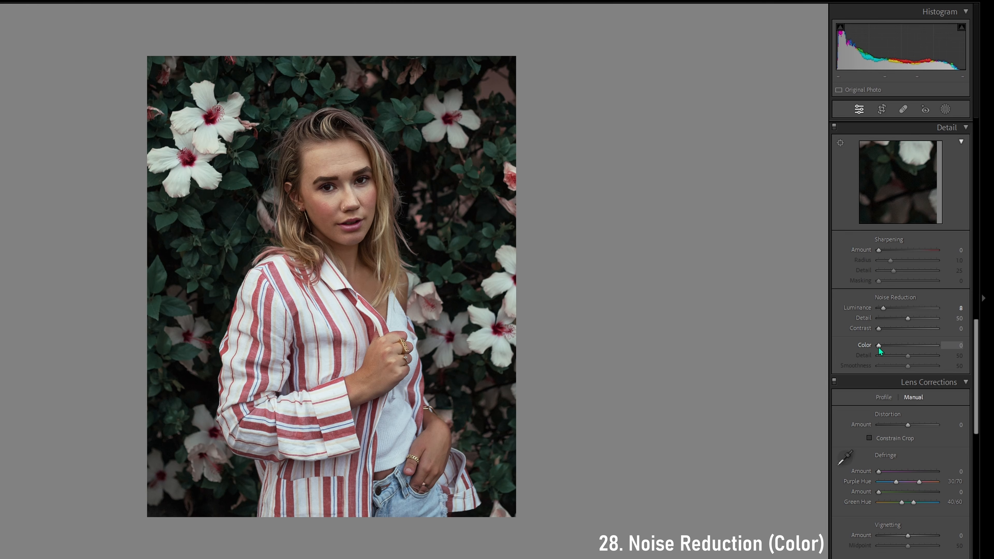
drag(878, 347, 892, 347)
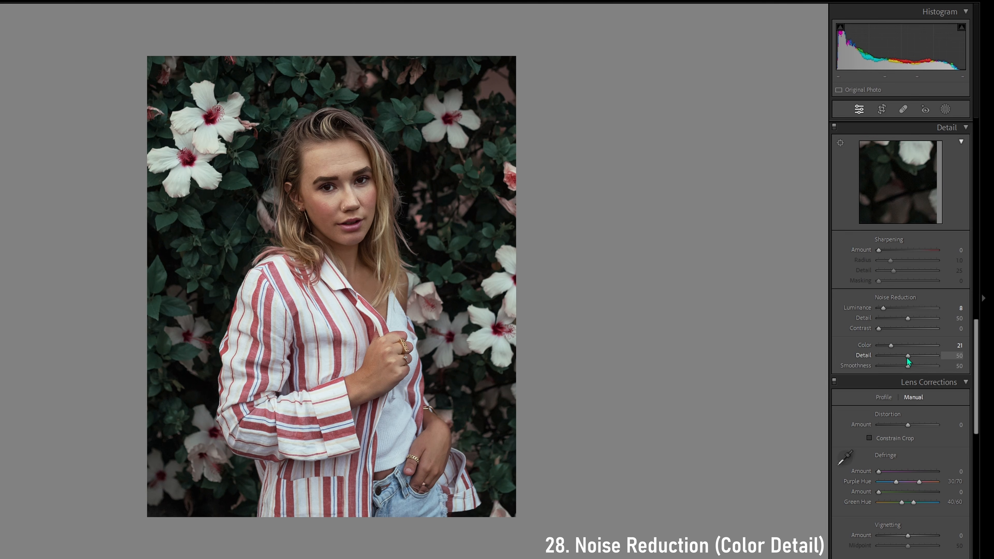
Try the color noise reduction Detail higher and lower, and reset it to 50
mouse_move(907, 359)
mouse_down()
mouse_move(883, 359)
mouse_move(922, 358)
mouse_up()
drag(922, 358, 893, 367)
double_click(860, 355)
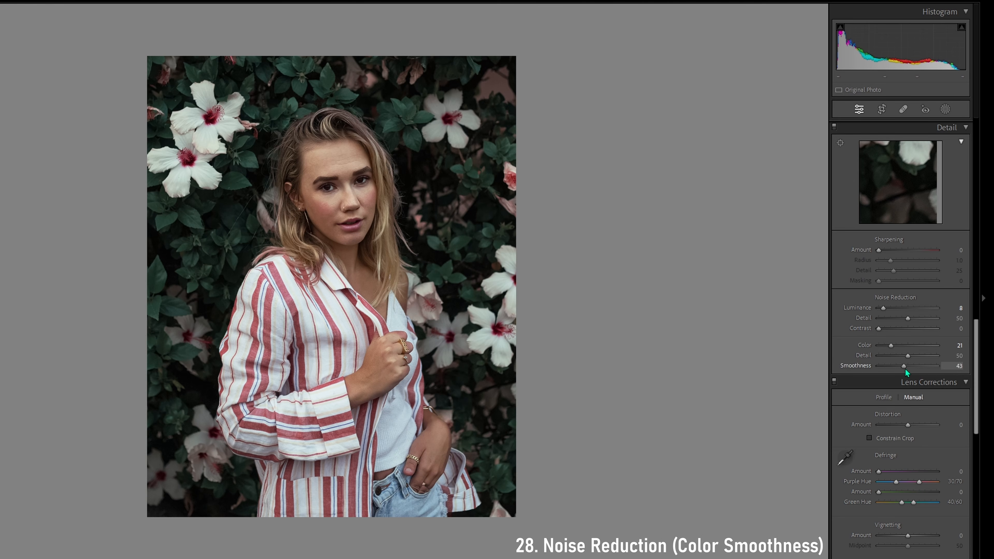
Try the color noise reduction Smoothness at different strengths on the enlarged flower portrait, and reset it to 50
drag(923, 367, 917, 369)
click(485, 258)
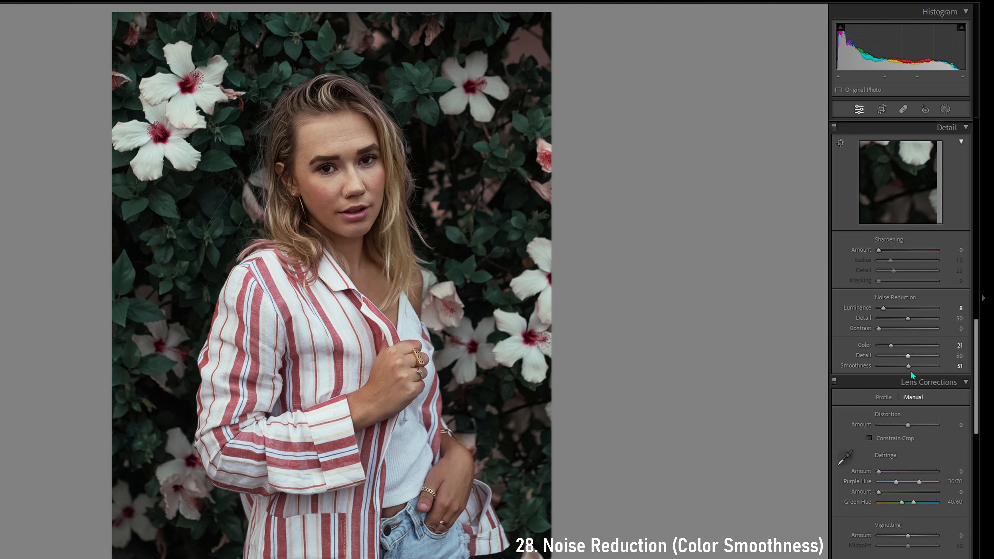
drag(909, 366, 932, 367)
drag(910, 365, 915, 365)
double_click(867, 367)
Raise the Color noise reduction to 70 with Detail 60, and increase the Luminance noise reduction on a close-up of the face
mouse_move(908, 356)
mouse_down()
mouse_move(895, 356)
mouse_move(924, 354)
mouse_move(908, 346)
mouse_up()
key(z)
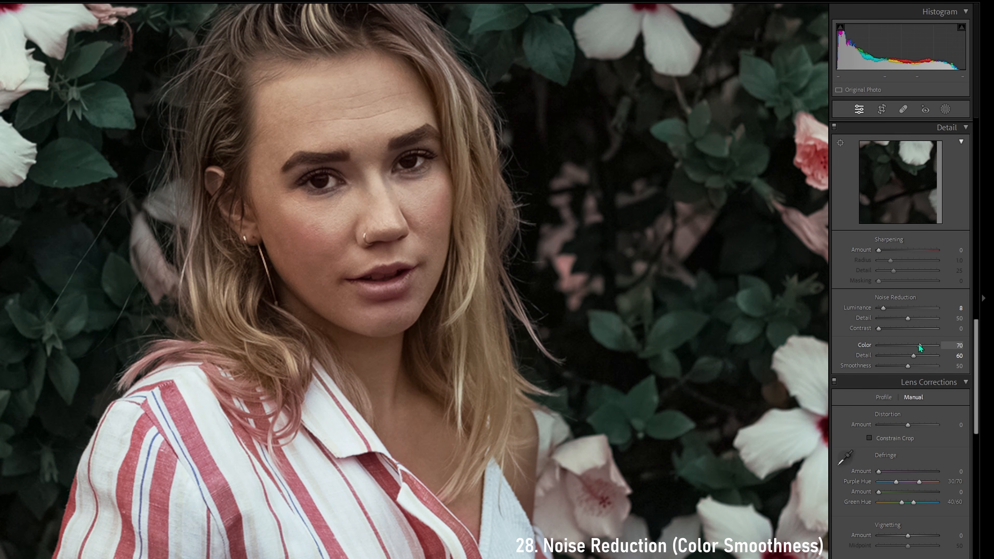
drag(886, 309, 893, 308)
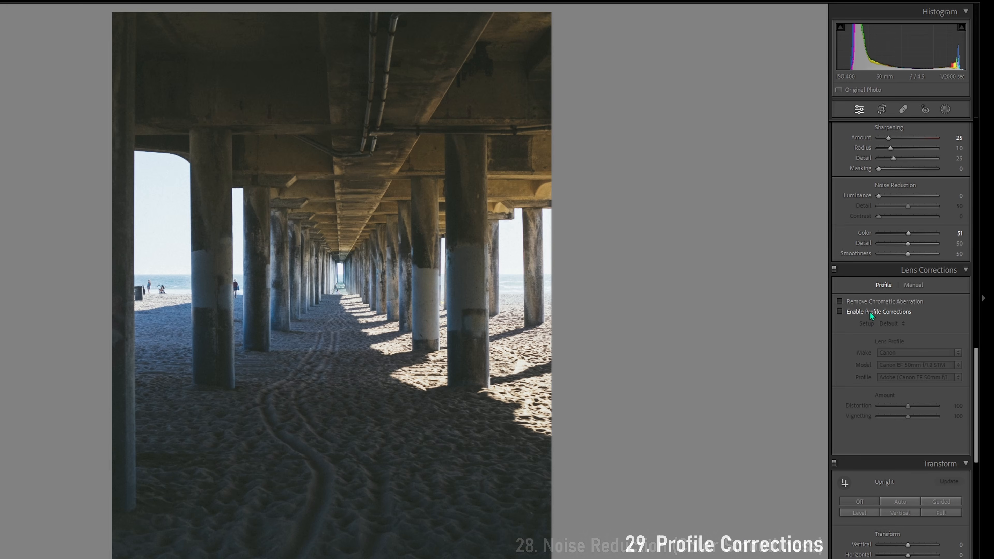
Enable lens profile corrections on the pier photo, switching them off and on to compare the effect
click(870, 313)
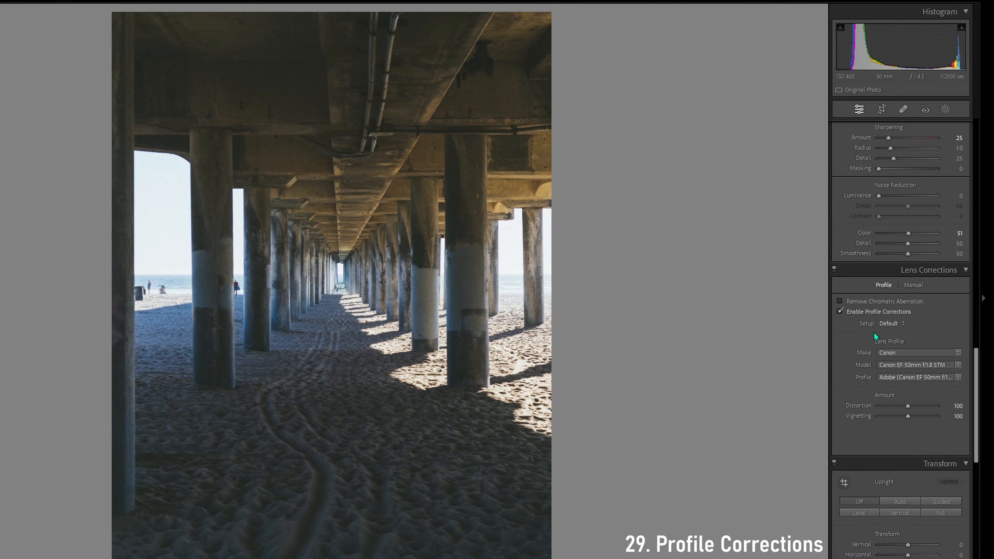
click(872, 312)
click(872, 312)
click(872, 312)
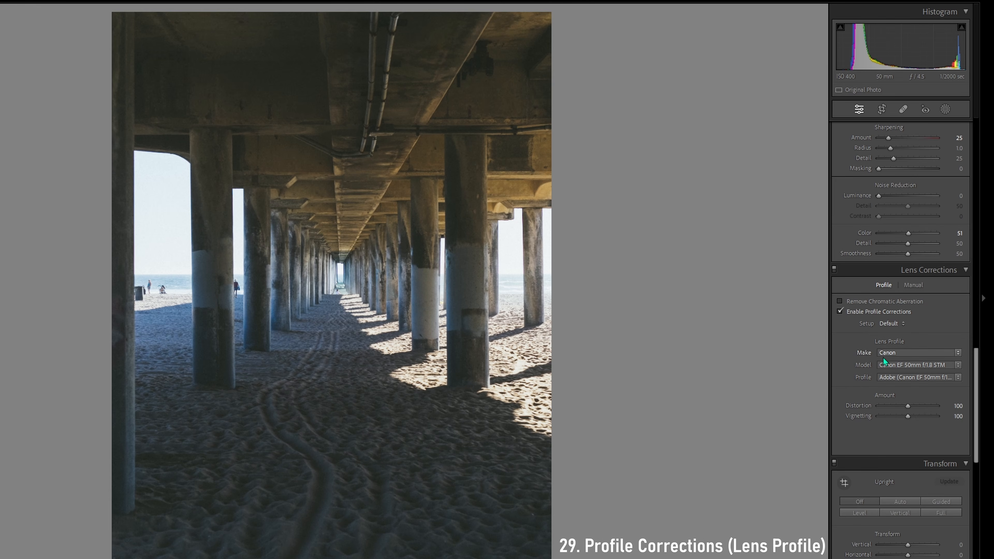
Review the lens makes and profiles, toggle the correction to compare, and keep the Adobe (Canon EF 50mm f/1.8 STM) profile
click(906, 352)
click(906, 351)
click(871, 313)
click(861, 314)
click(923, 378)
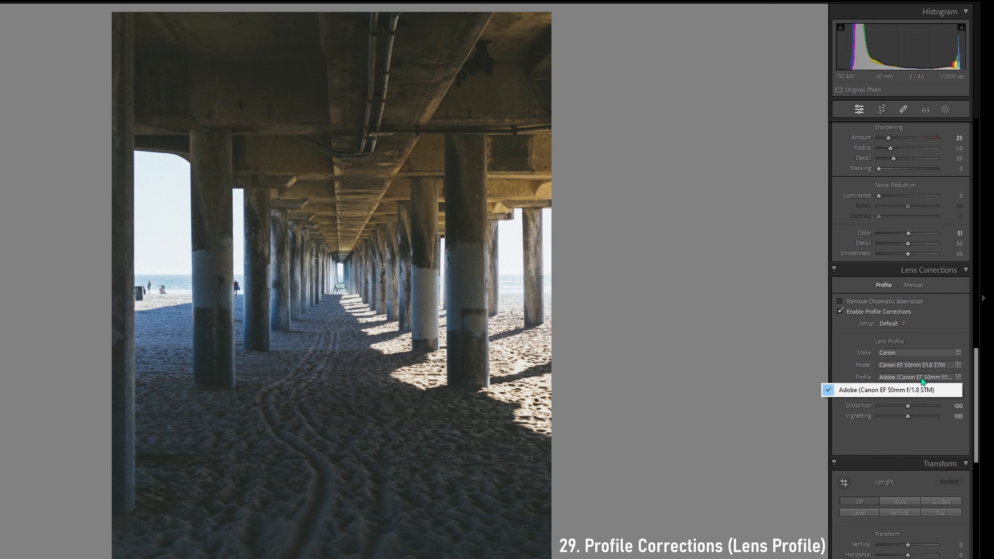
click(914, 390)
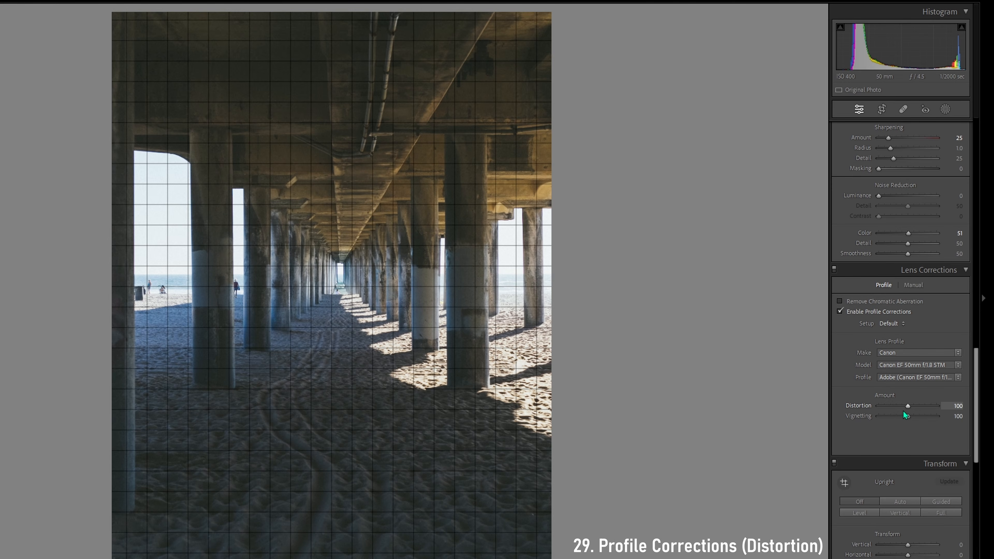
Try the profile's Distortion amount both ways and a Vignetting amount of about 196, returning each to 100
drag(908, 406, 910, 405)
drag(936, 401, 876, 410)
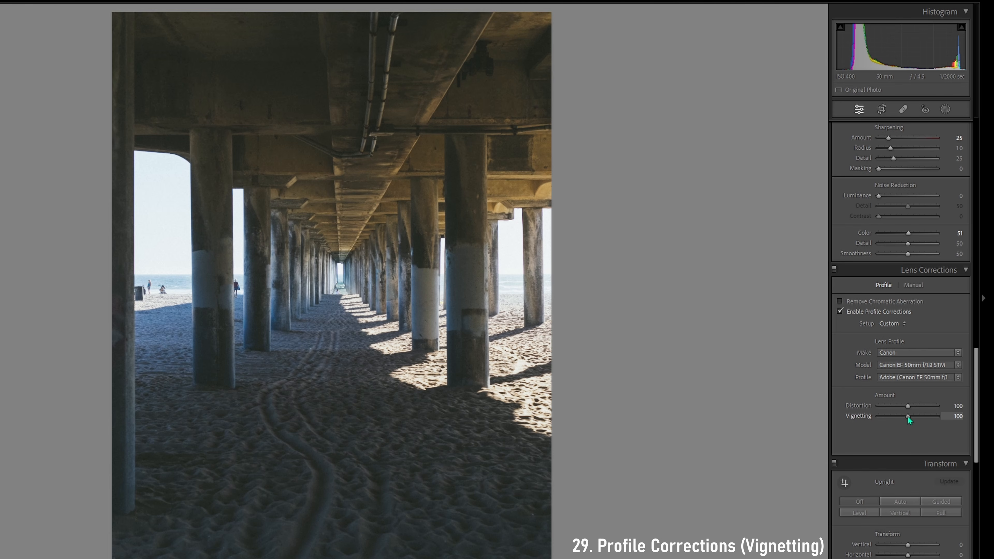
drag(905, 417, 936, 415)
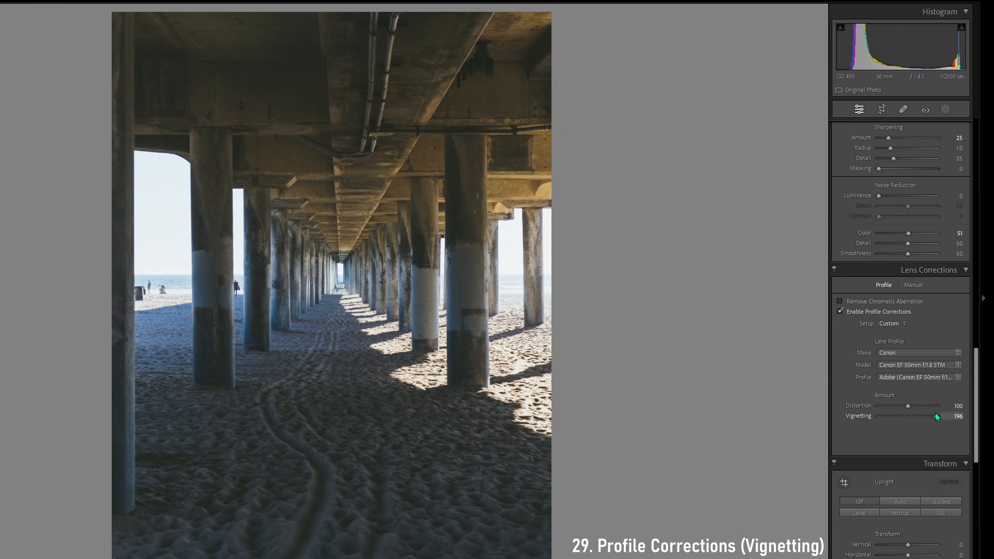
mouse_move(936, 416)
mouse_down()
mouse_move(895, 418)
mouse_move(942, 414)
mouse_up()
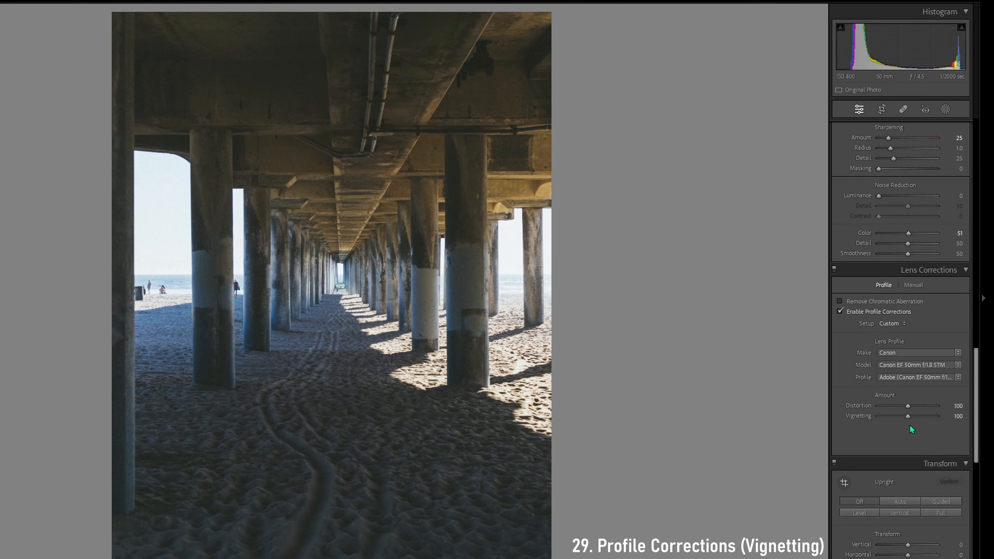
Switch to manual lens corrections, try a Distortion amount of +56, and reset it to 0
click(914, 285)
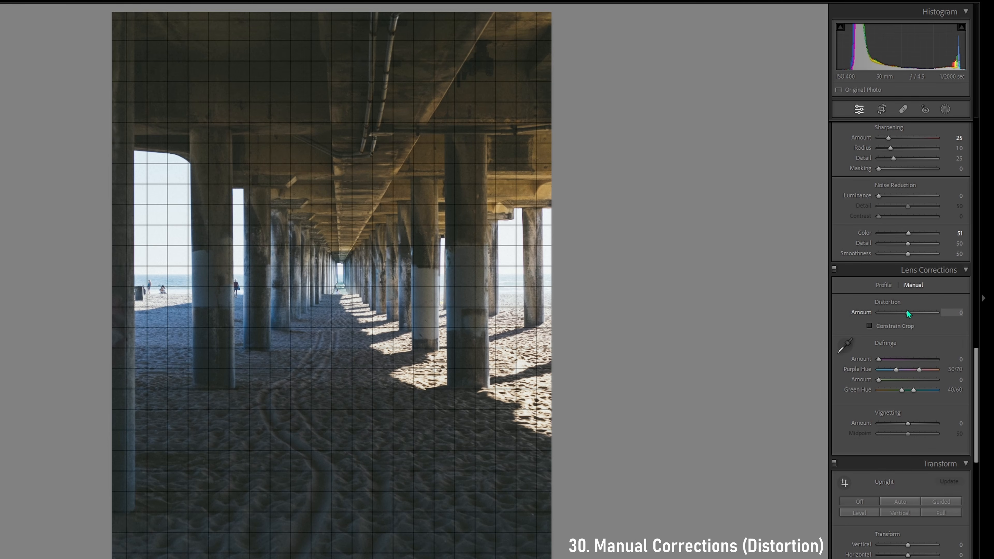
mouse_move(908, 310)
mouse_down()
mouse_move(879, 318)
mouse_move(929, 315)
mouse_move(879, 315)
mouse_move(924, 315)
mouse_up()
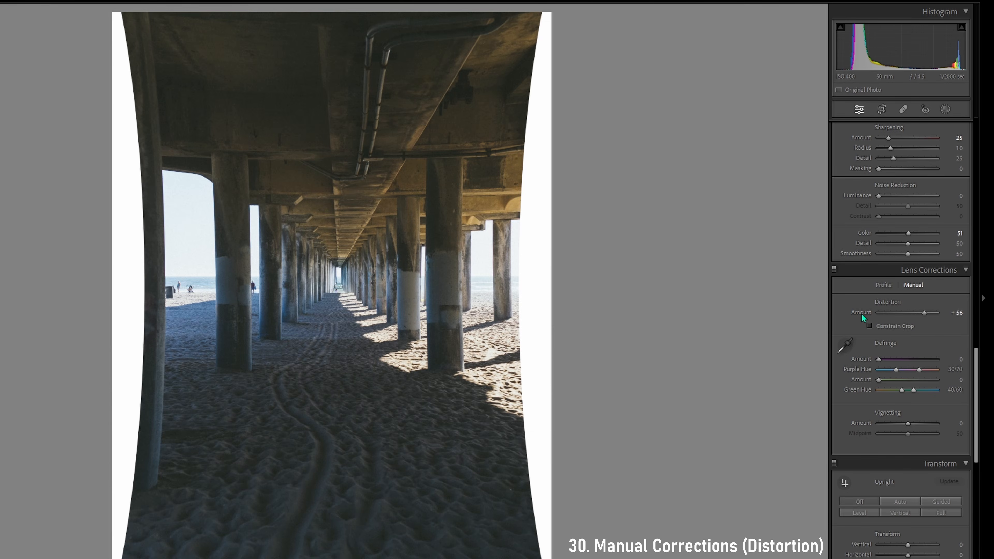
double_click(861, 313)
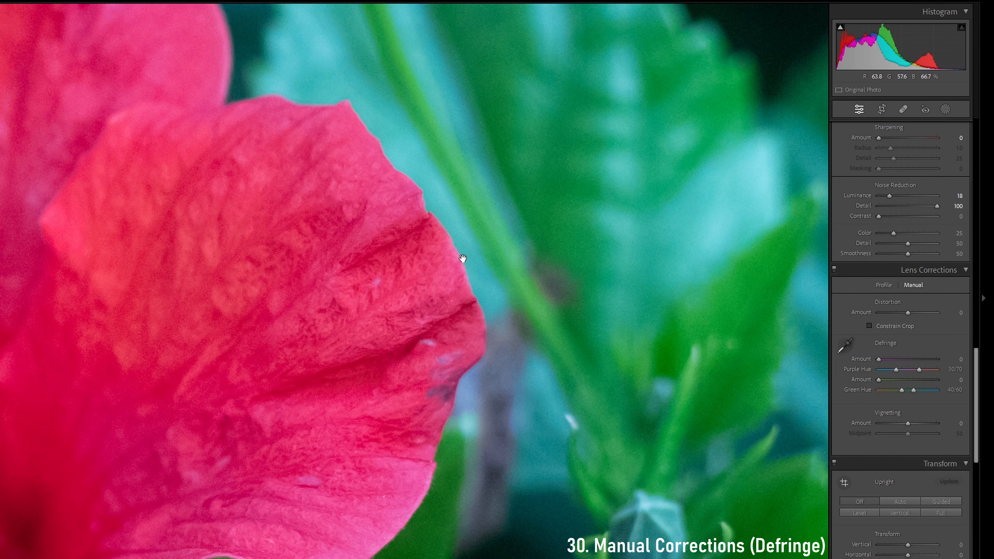
Examine the edge of the red petal up close and try the purple Defringe amount on it
drag(461, 259, 437, 290)
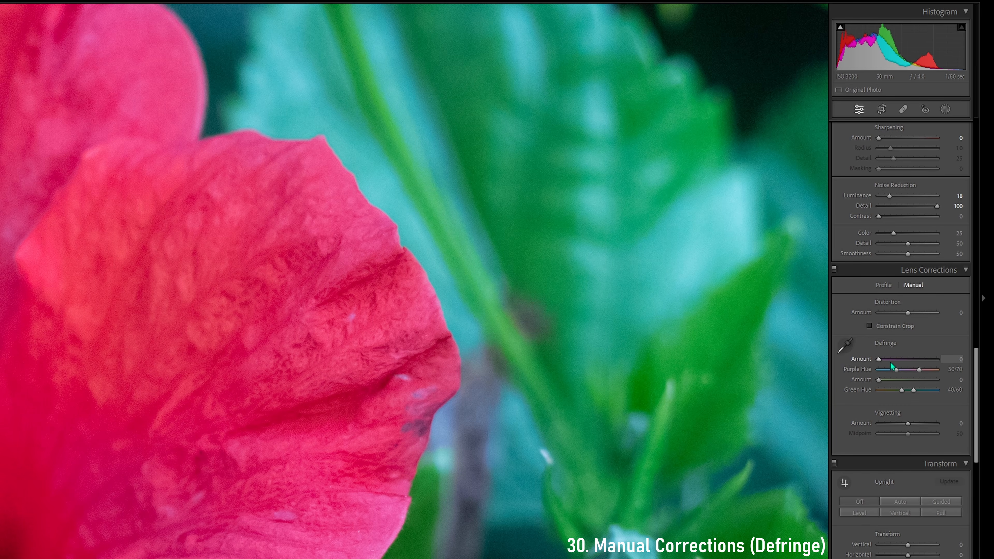
mouse_move(883, 362)
mouse_down()
mouse_move(936, 360)
mouse_move(875, 355)
mouse_up()
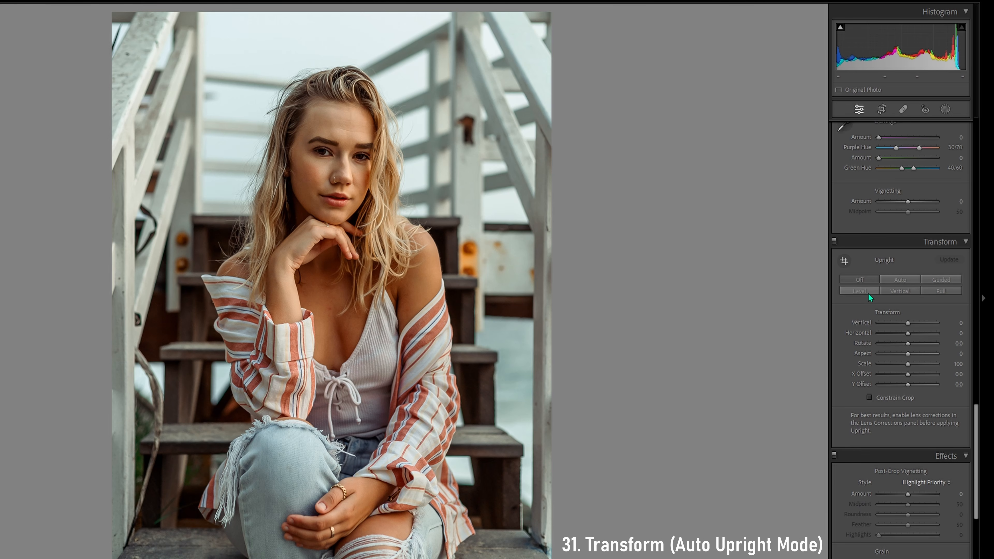
Try the Auto Upright correction on the portrait on the stairs and turn it off again
click(896, 279)
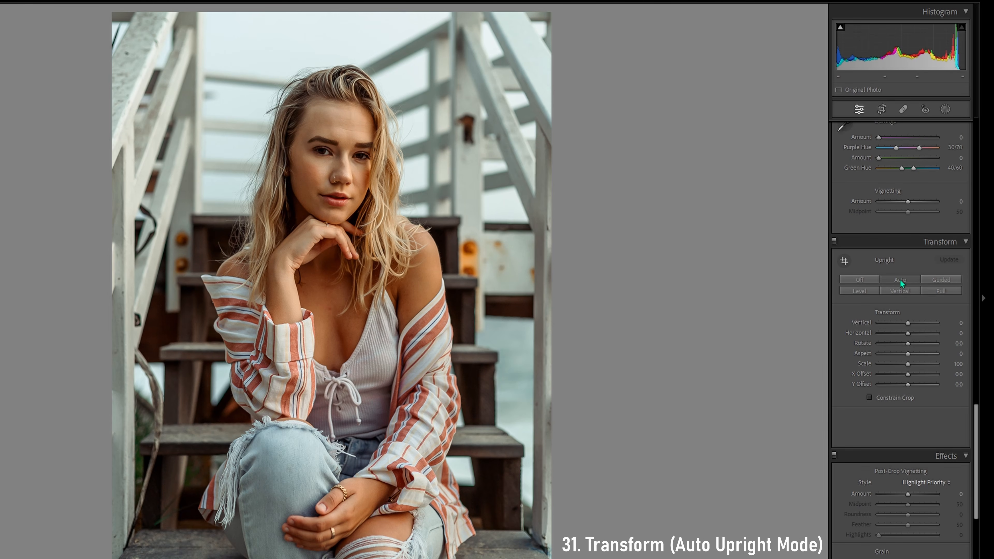
click(877, 282)
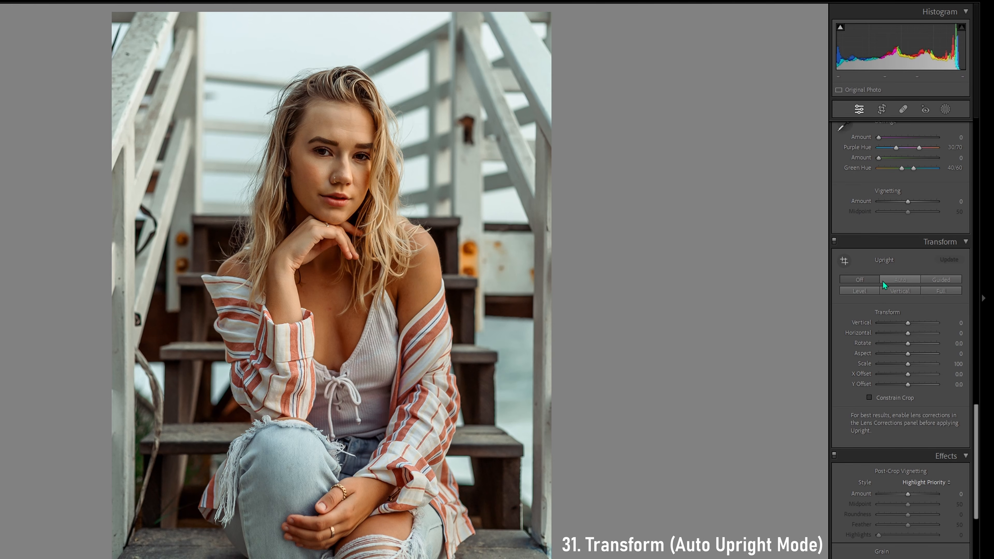
Try the Guided Upright correction with vertical and horizontal guides drawn over the portrait, and delete the guides
click(892, 280)
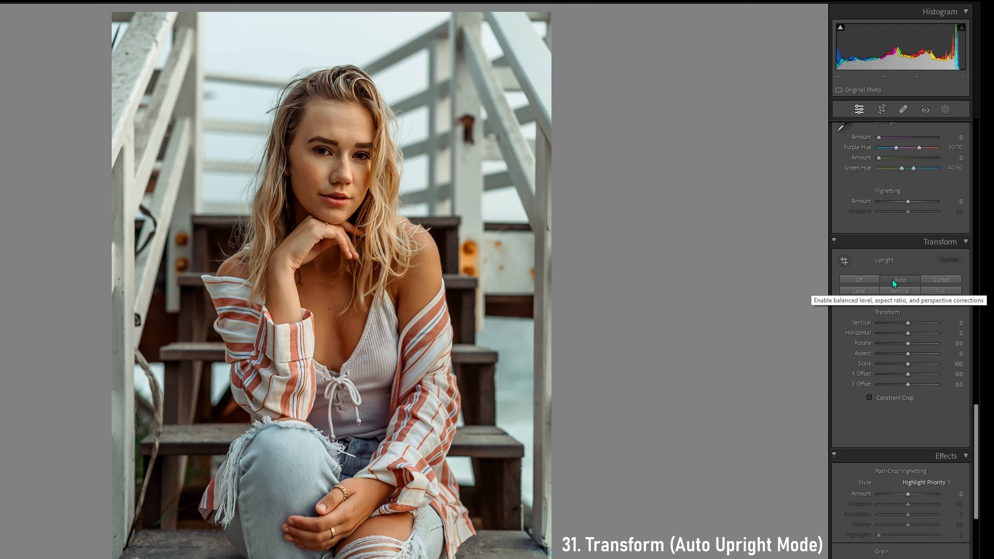
click(941, 280)
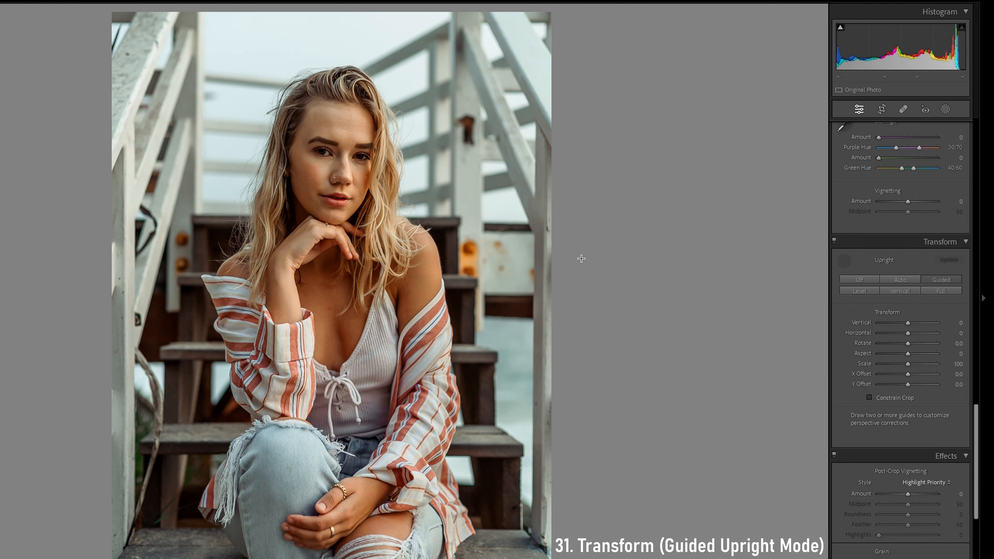
drag(284, 95, 292, 335)
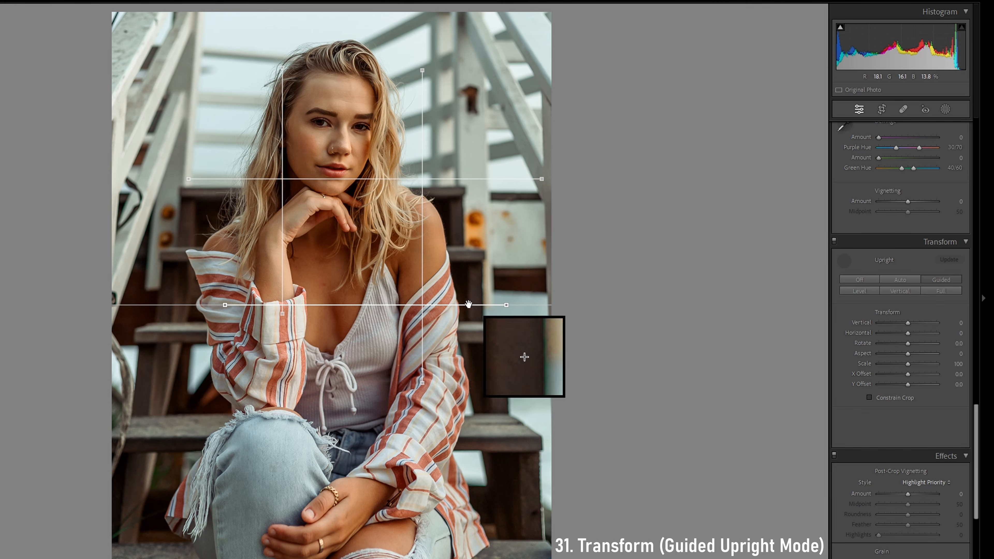
key(Delete)
click(421, 189)
key(Delete)
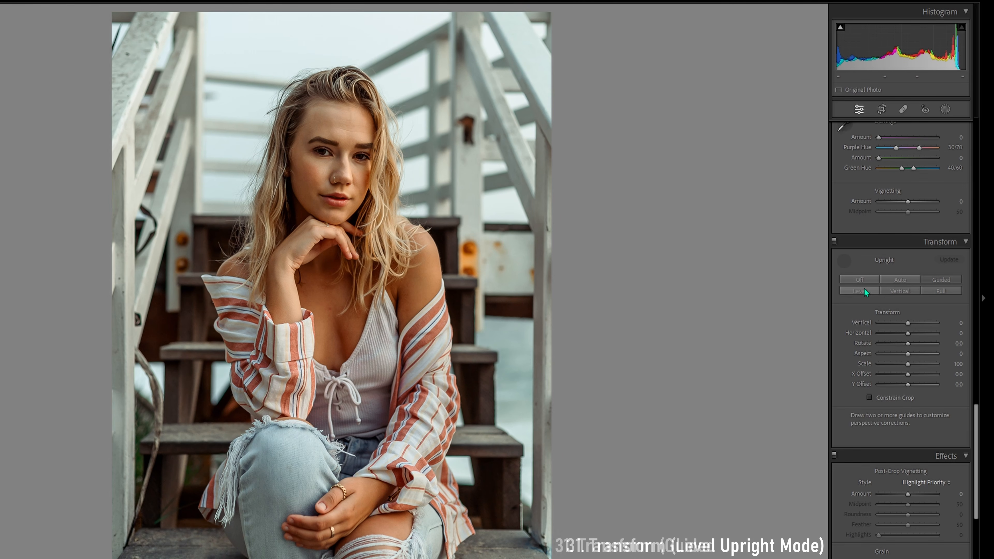
Try the Level, Vertical and Full Upright corrections on the portrait one after another
click(860, 291)
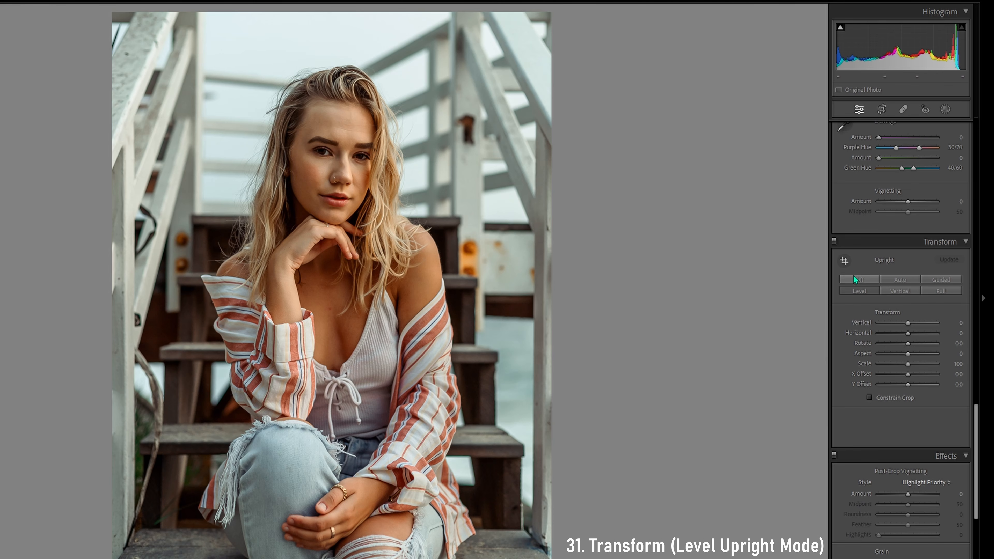
click(902, 291)
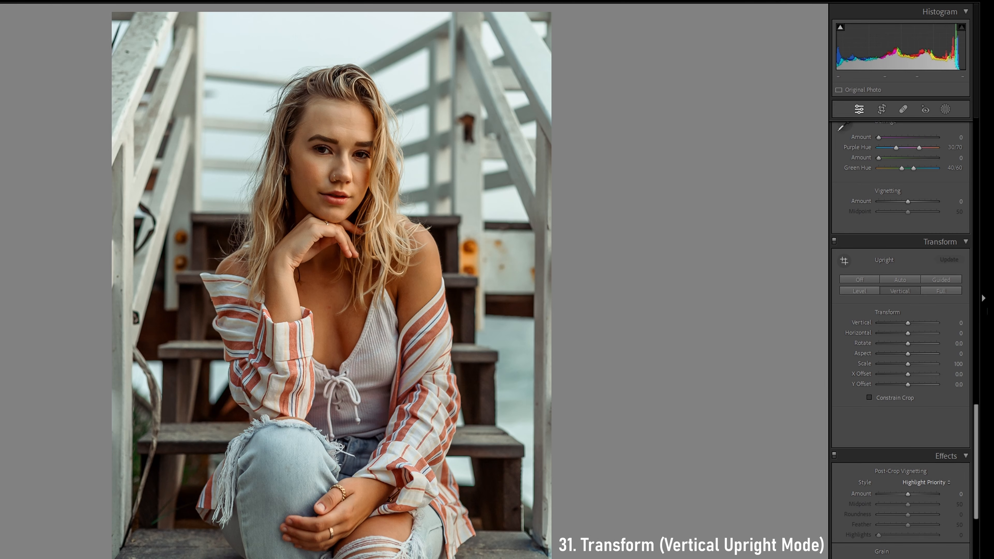
click(925, 291)
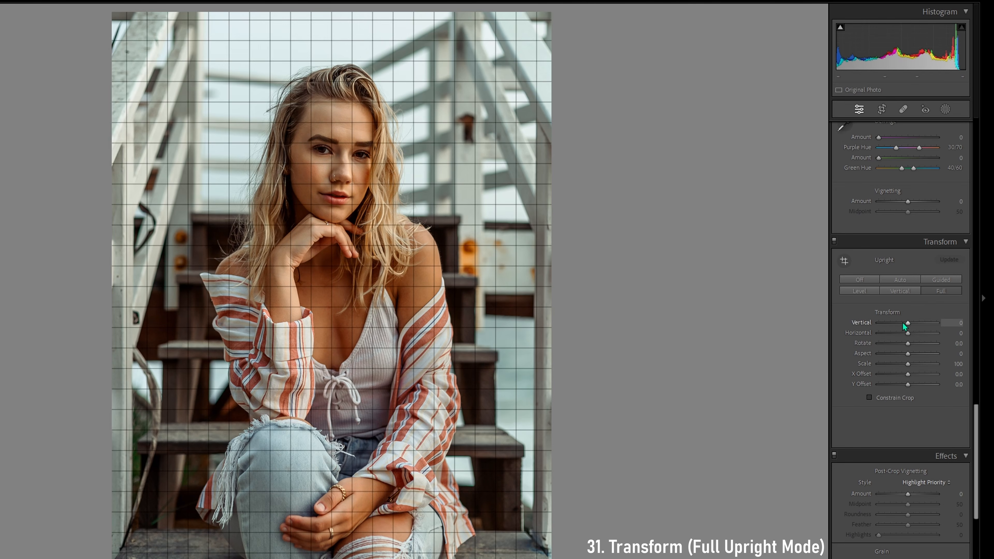
Try a post-crop vignetting Amount of −100 on the portrait and reset it to 0
scroll(900, 282, down, 5)
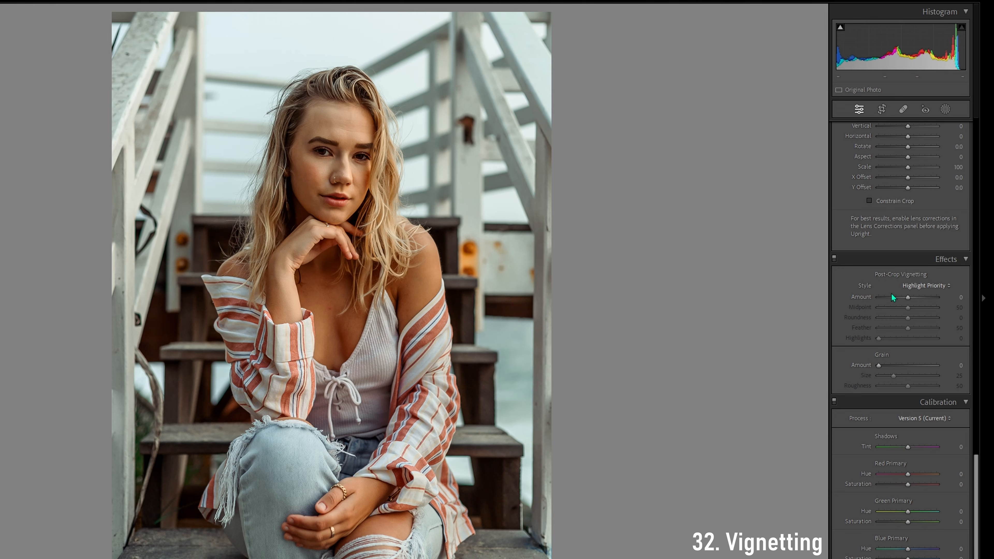
drag(908, 298, 871, 302)
double_click(903, 298)
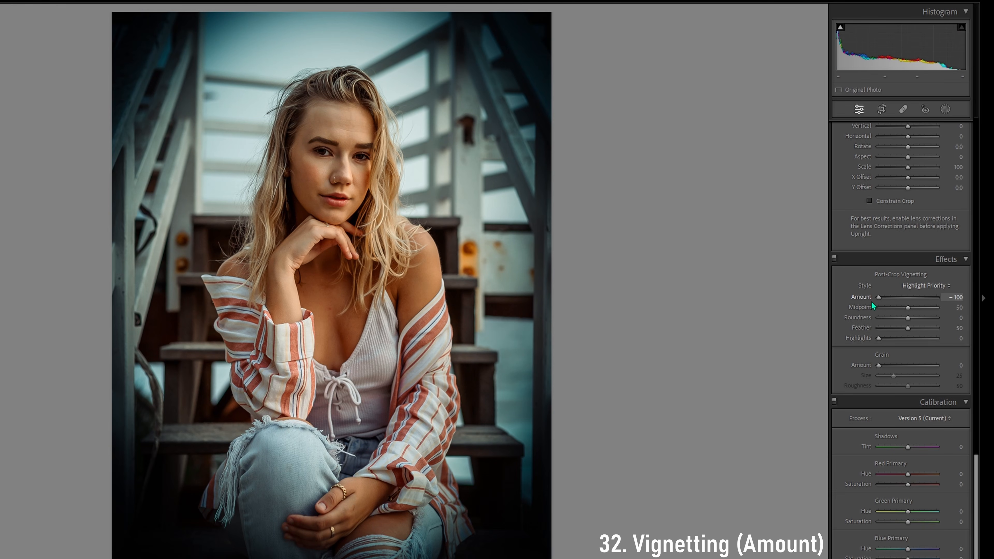
double_click(855, 300)
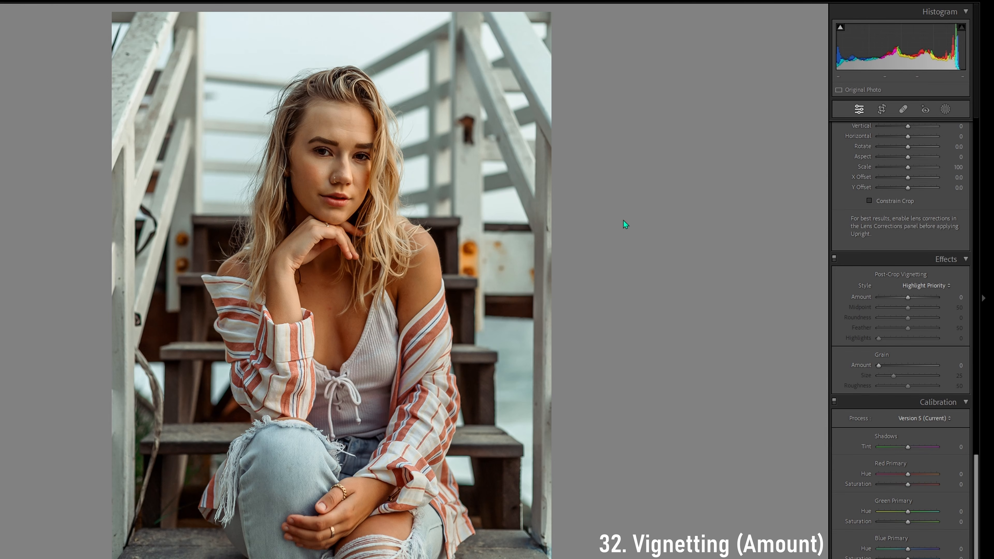
Darken the portrait's edges with post-crop vignetting at Amount −84, Midpoint 13 and Roundness −37
drag(914, 298, 896, 305)
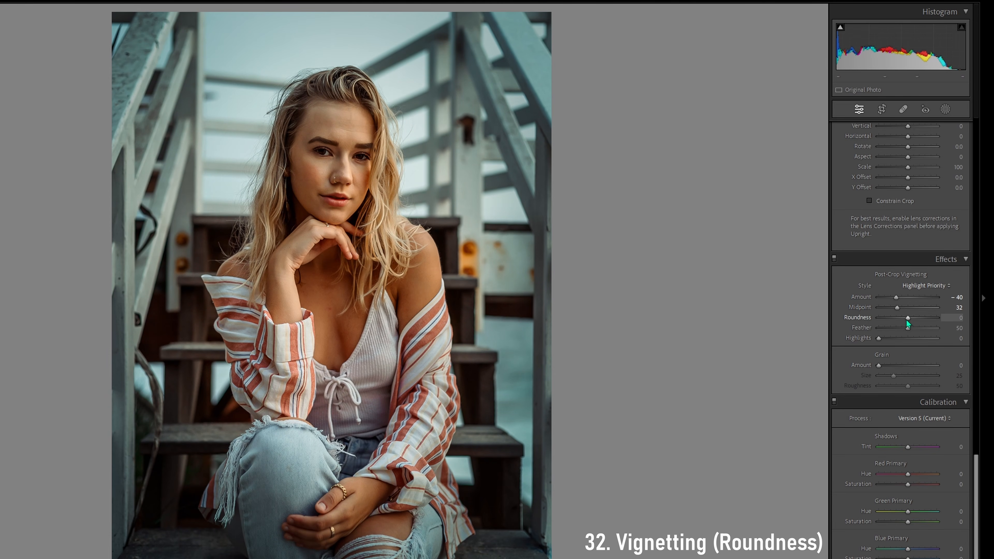
drag(907, 319, 821, 320)
mouse_move(897, 307)
mouse_down()
mouse_move(881, 299)
mouse_move(904, 318)
mouse_move(883, 318)
mouse_move(910, 313)
mouse_up()
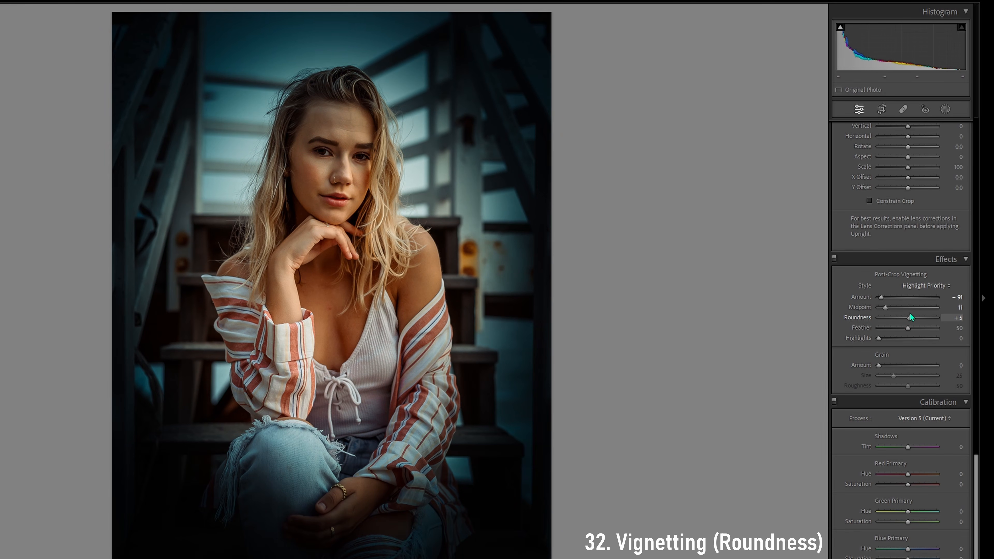
drag(908, 314, 887, 319)
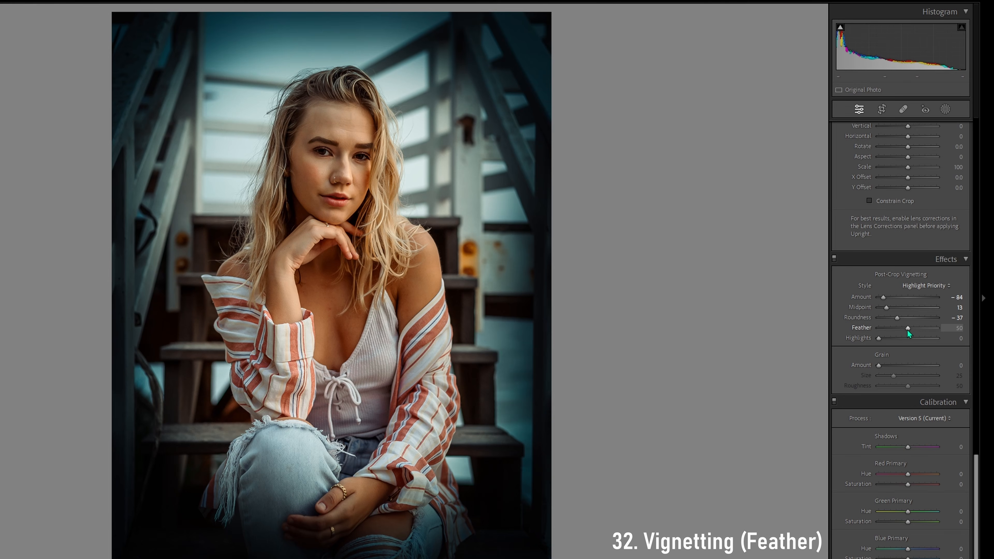
Try the vignette's Feather at 100 and 16 and its Highlights at 100, and reset the vignetting
drag(907, 329, 940, 330)
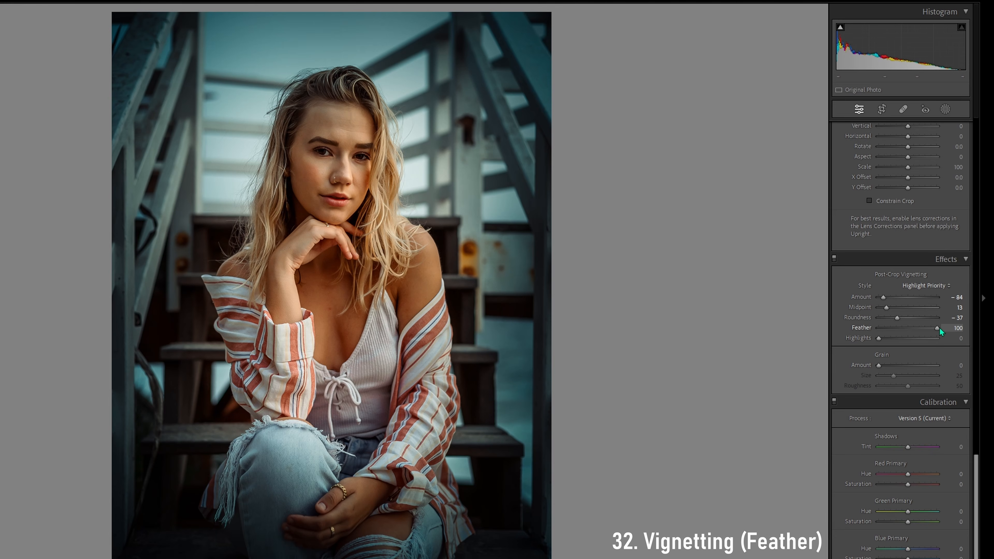
drag(939, 328, 889, 329)
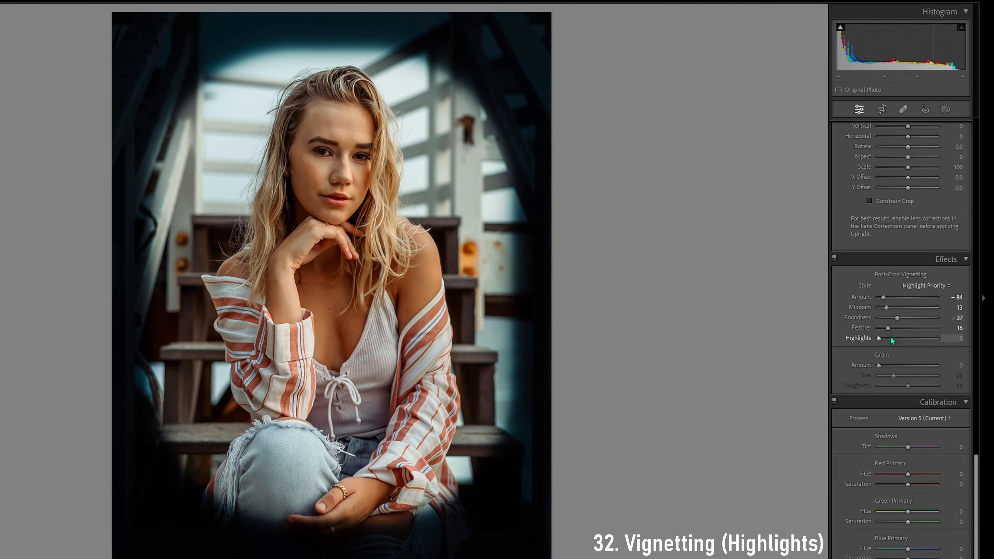
drag(885, 339, 943, 338)
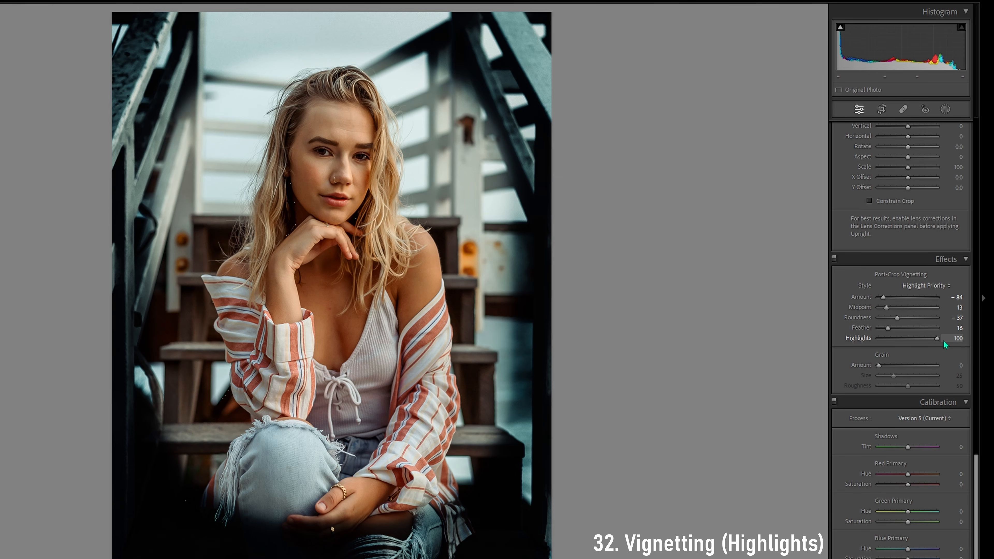
mouse_move(936, 341)
mouse_down()
mouse_move(882, 343)
mouse_move(938, 332)
mouse_up()
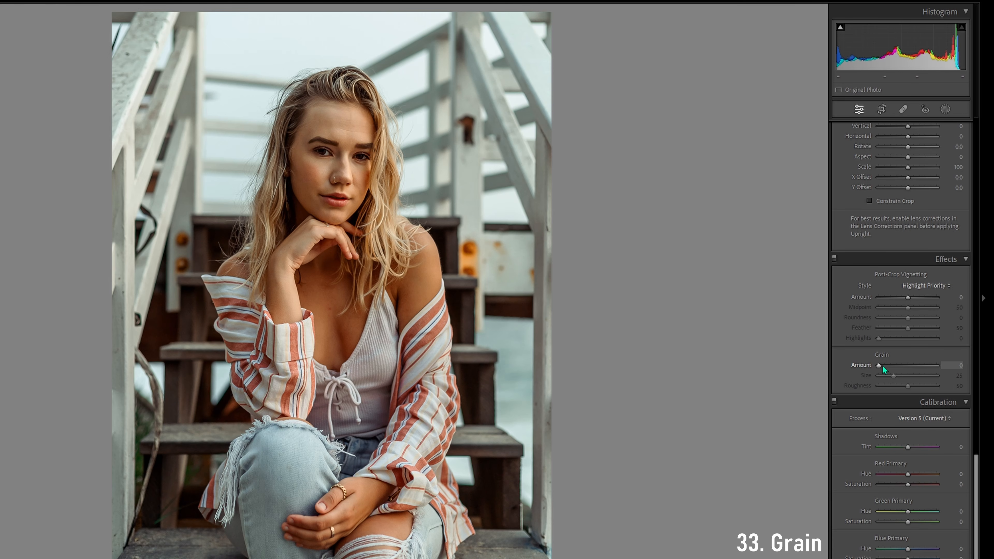
Try grain Amount values of about 90, 21 and 99 on the portrait, ending at 22
drag(883, 366, 913, 365)
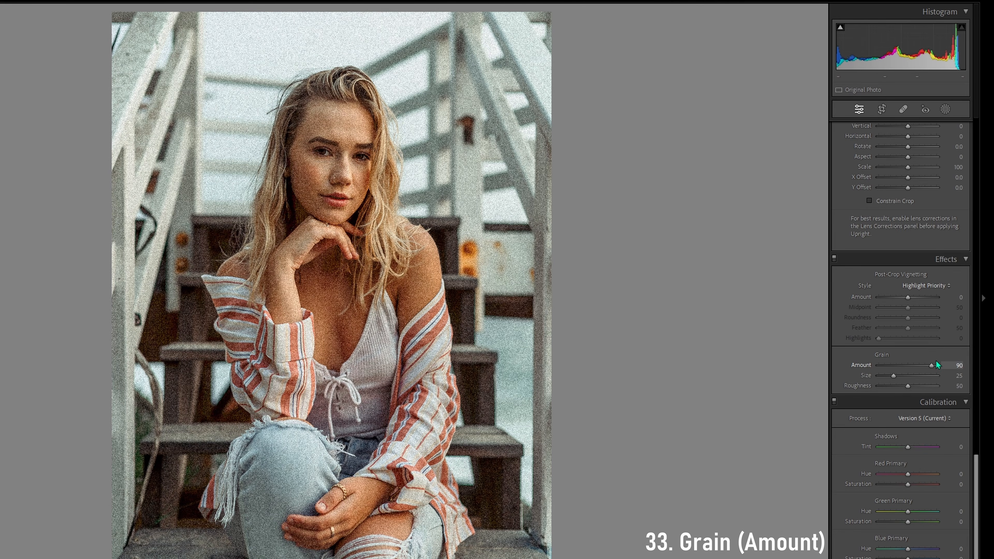
drag(902, 368, 894, 370)
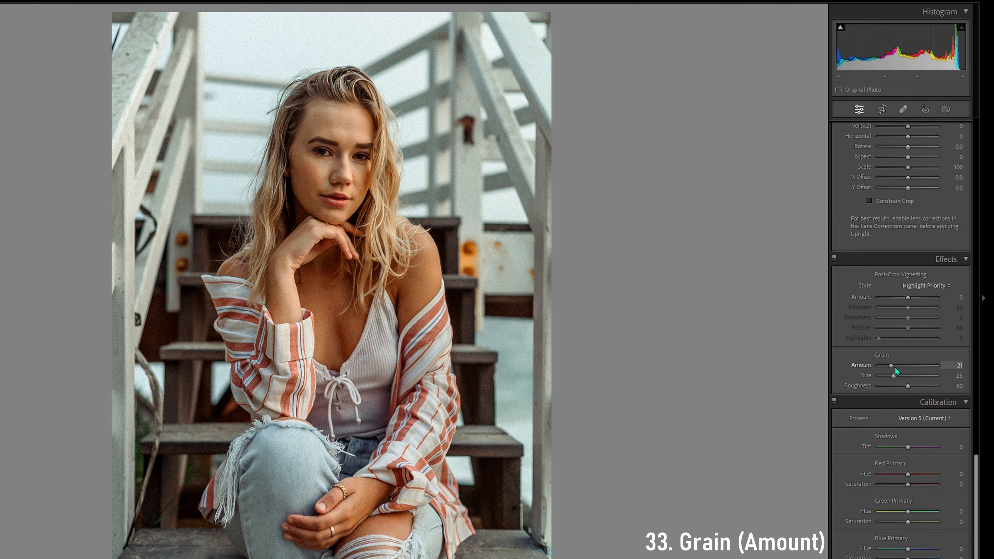
drag(895, 368, 925, 368)
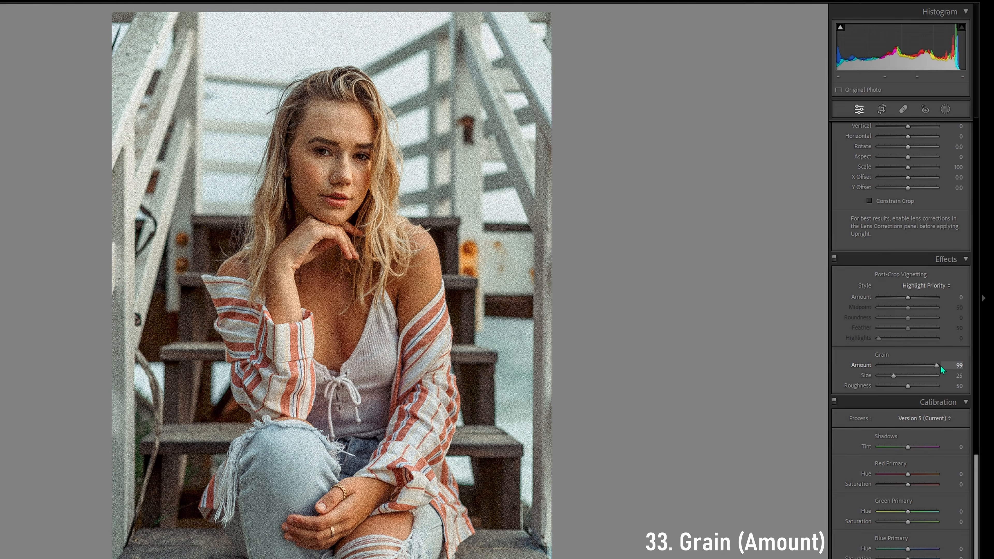
drag(899, 373, 892, 371)
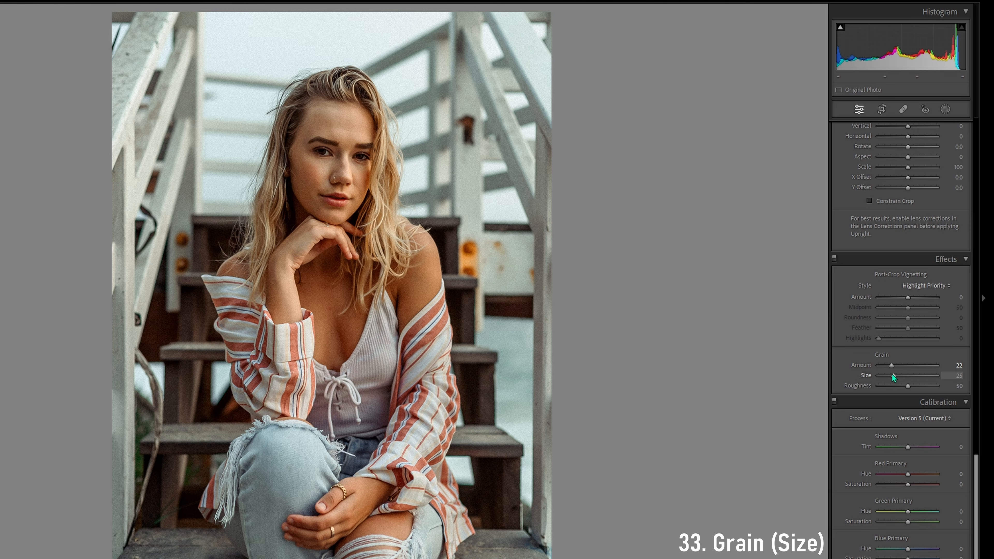
Try small and large values of the grain settings, ending with Amount 46, Size 45 and Roughness 6
drag(907, 377, 918, 378)
drag(916, 374, 884, 376)
drag(880, 377, 923, 373)
drag(938, 376, 912, 377)
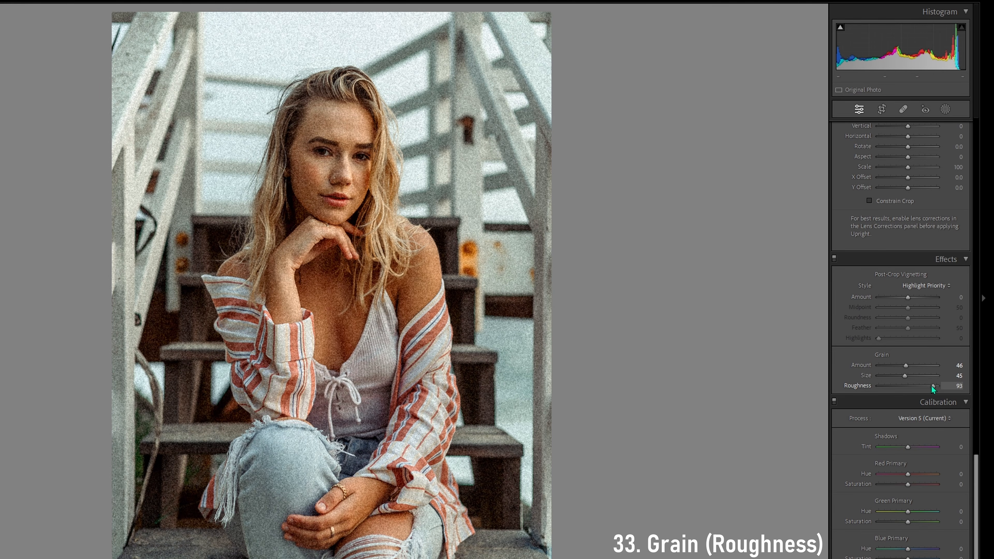
drag(918, 386, 874, 387)
drag(905, 389, 882, 394)
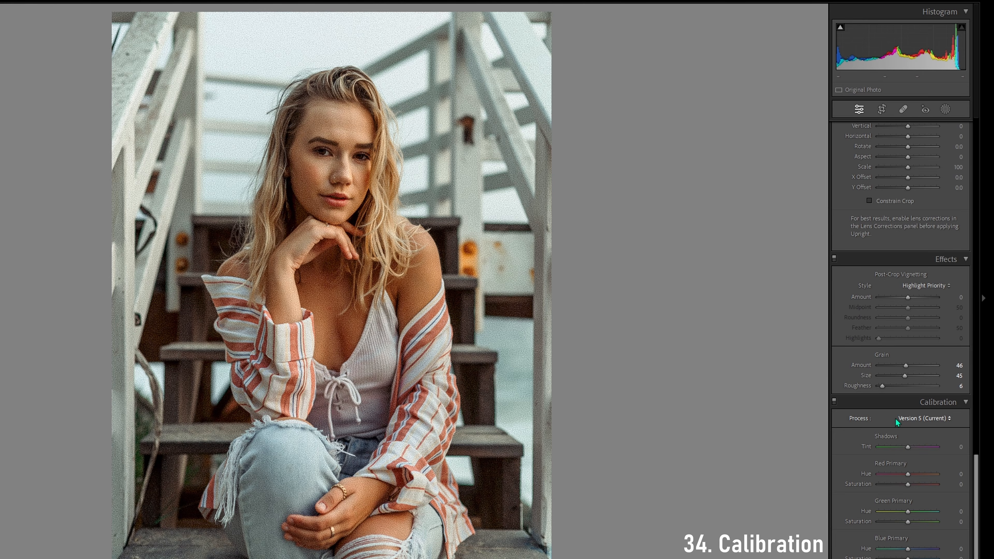
Try calibration process Version 4 on the portrait and return to Version 5 (Current)
click(915, 418)
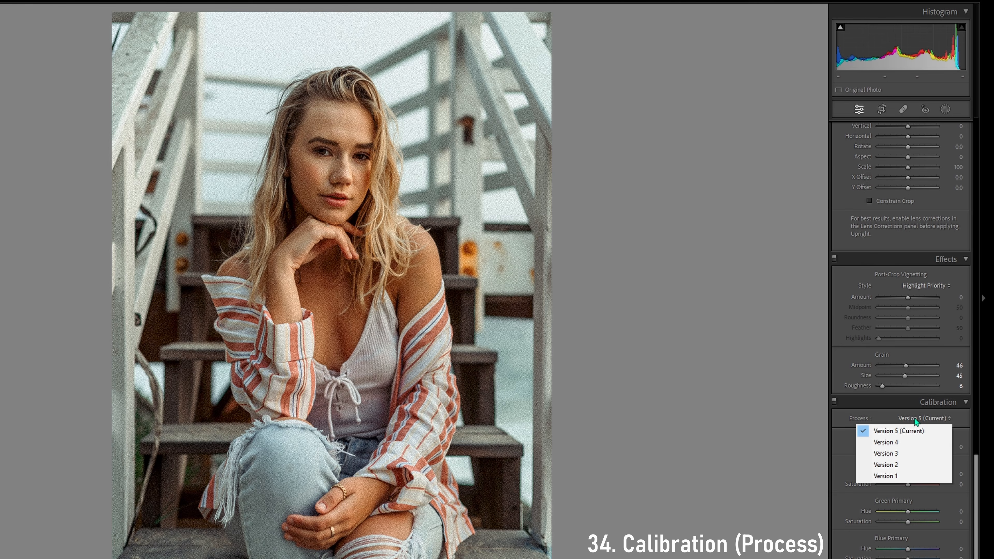
click(920, 443)
click(930, 421)
click(898, 431)
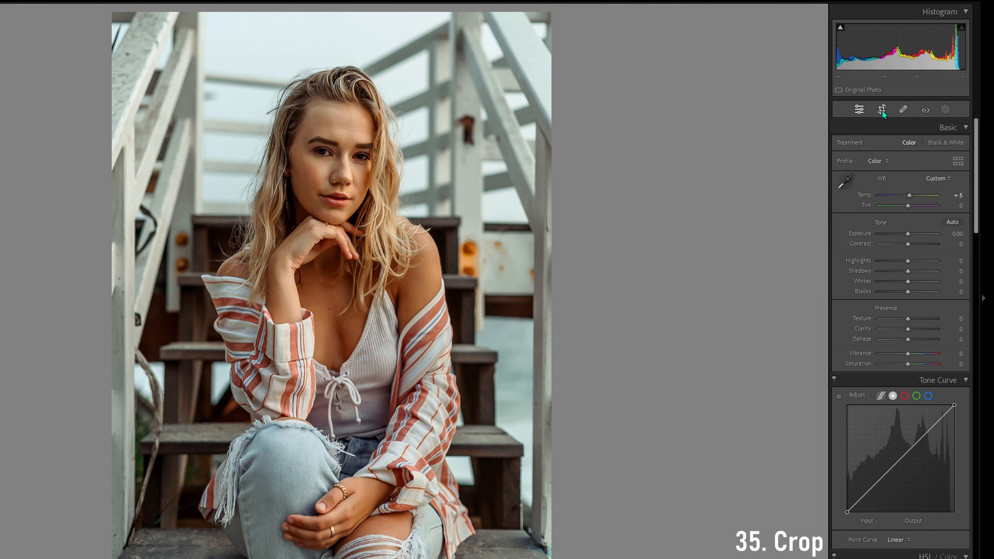
Start cropping the portrait and try the 4 x 5 / 8 x 10 and 1 x 1 aspect ratios
click(883, 111)
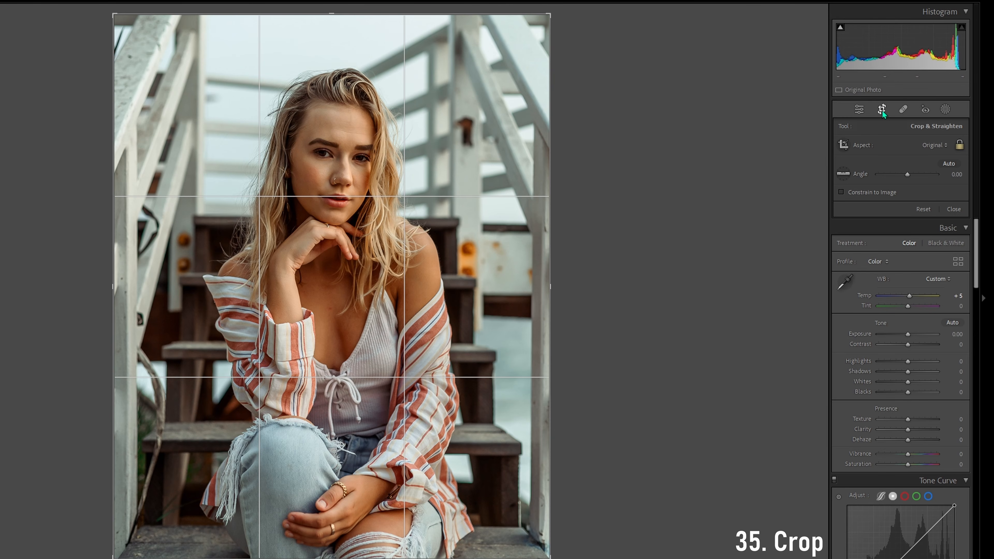
click(925, 149)
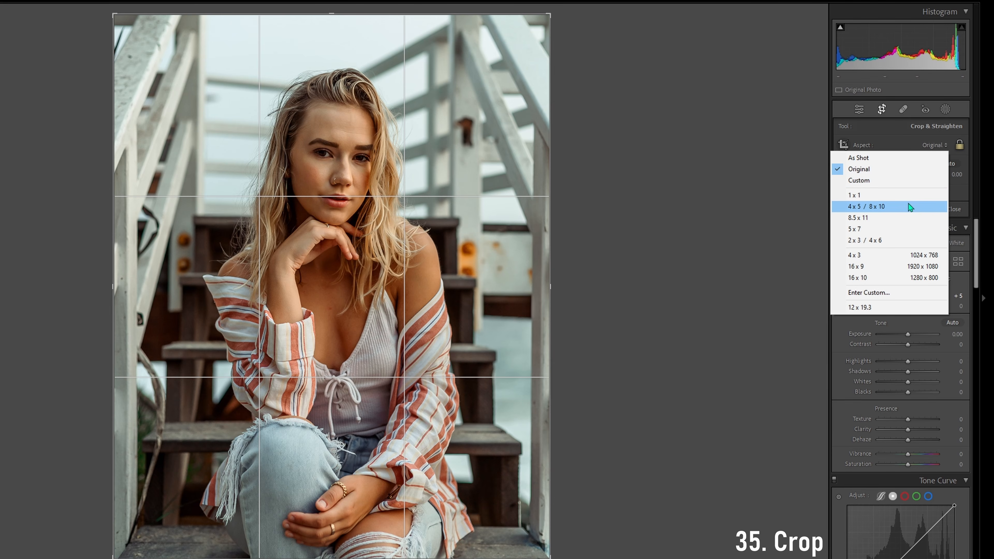
click(908, 206)
click(933, 145)
click(879, 195)
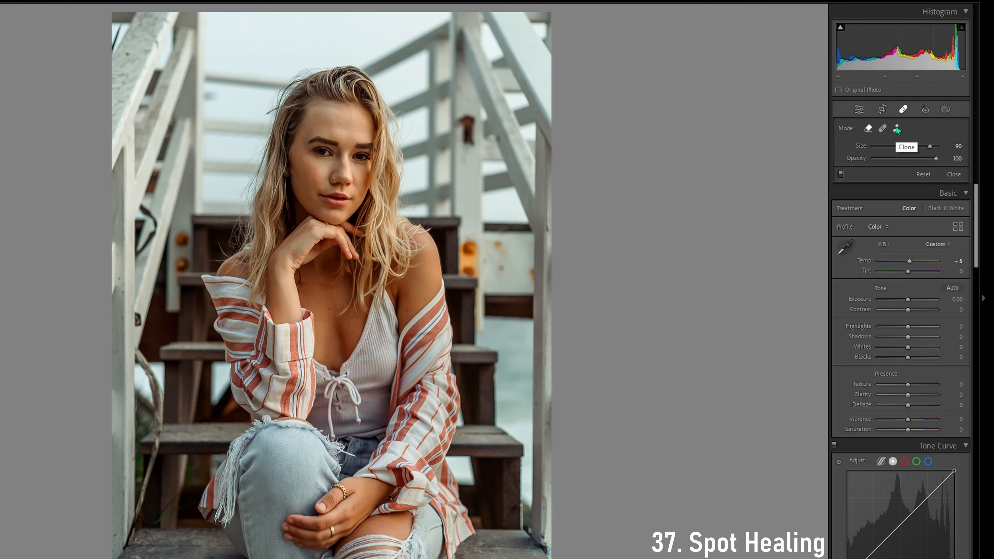
Switch the spot healing tool to Heal mode
click(883, 128)
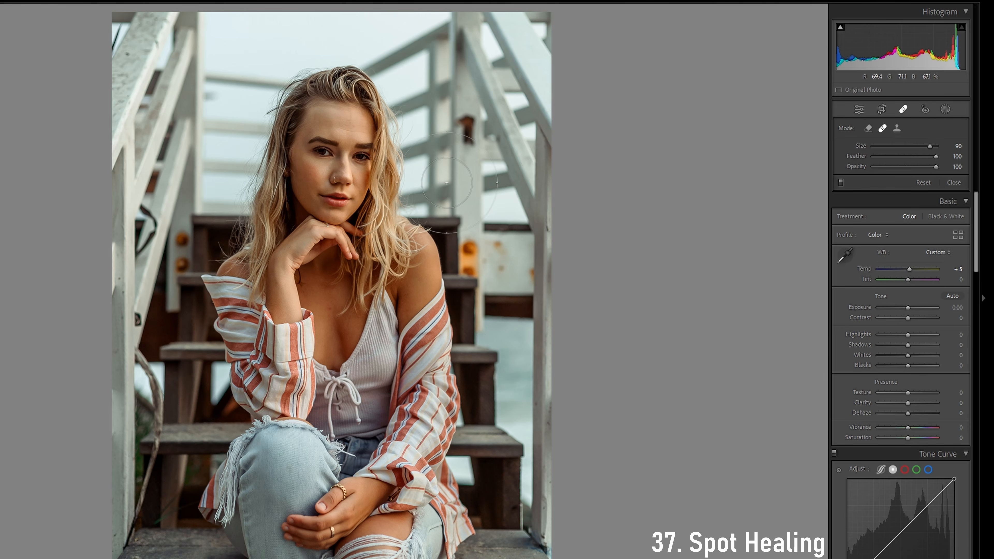
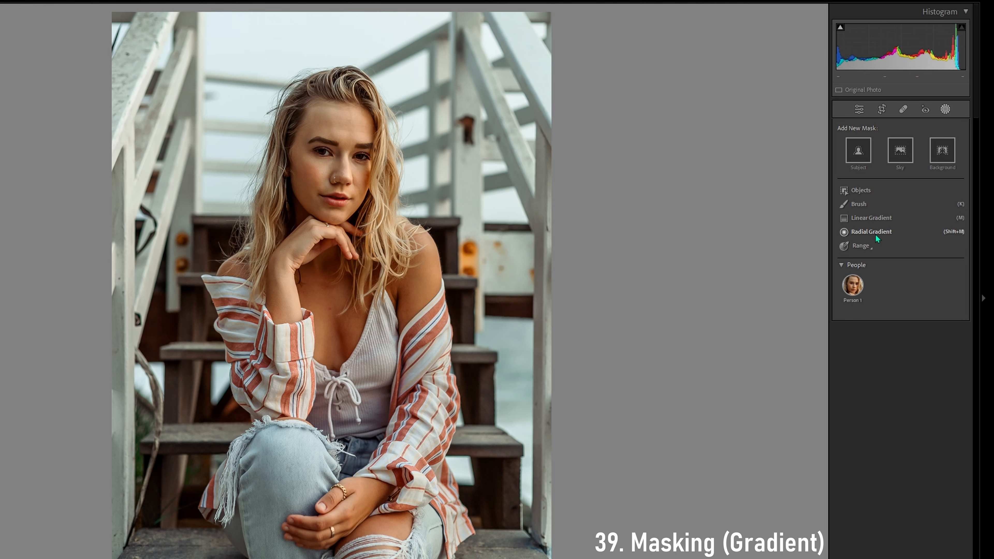
Try a linear gradient mask across the portrait's upper-right area and adjust its Exposure
click(875, 221)
drag(502, 52, 379, 184)
mouse_move(908, 207)
mouse_down()
mouse_move(926, 205)
mouse_move(896, 204)
mouse_move(910, 203)
mouse_up()
Try a radial gradient mask over the white railings beside the woman's head with Exposure raised to about 1.31
drag(475, 92, 604, 262)
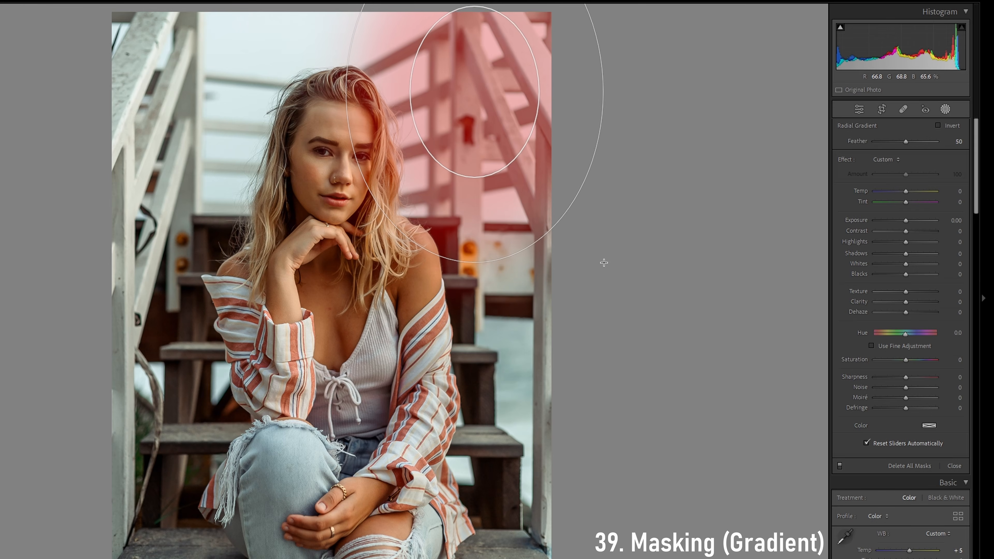
drag(905, 220, 916, 221)
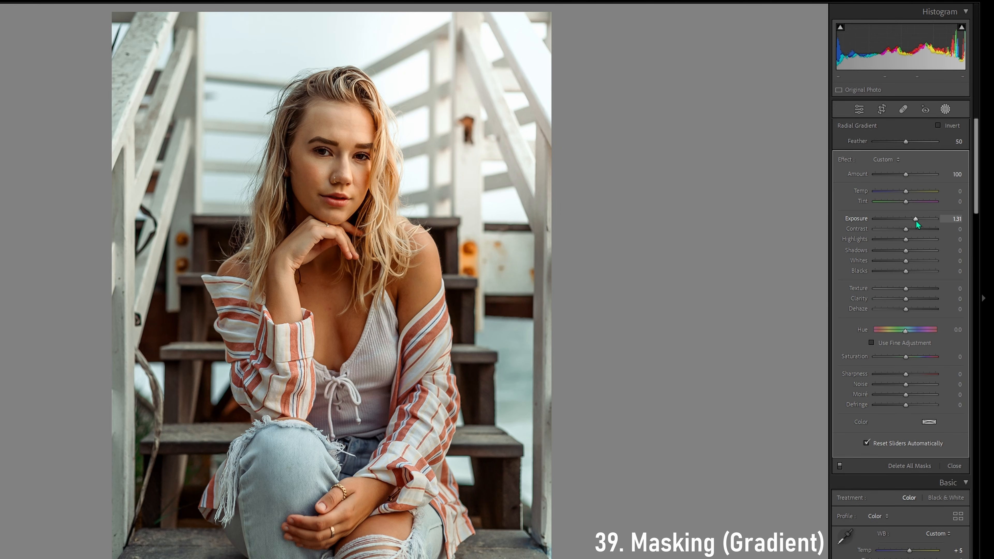
mouse_move(916, 221)
mouse_down()
mouse_move(896, 220)
mouse_move(914, 217)
mouse_up()
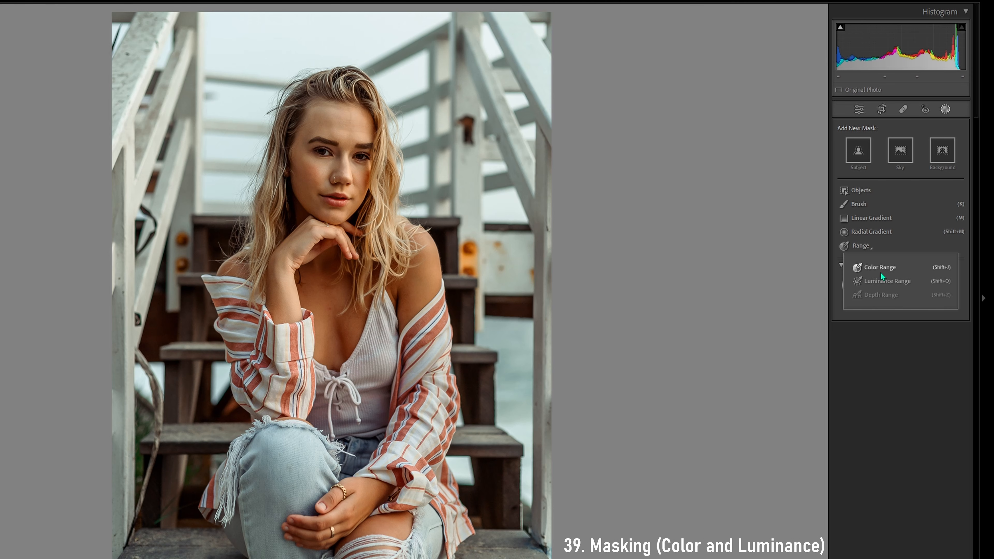
Try a Color Range mask sampled from the rusty bracket on the post, with Refine 68 and Exposure -0.63
click(882, 274)
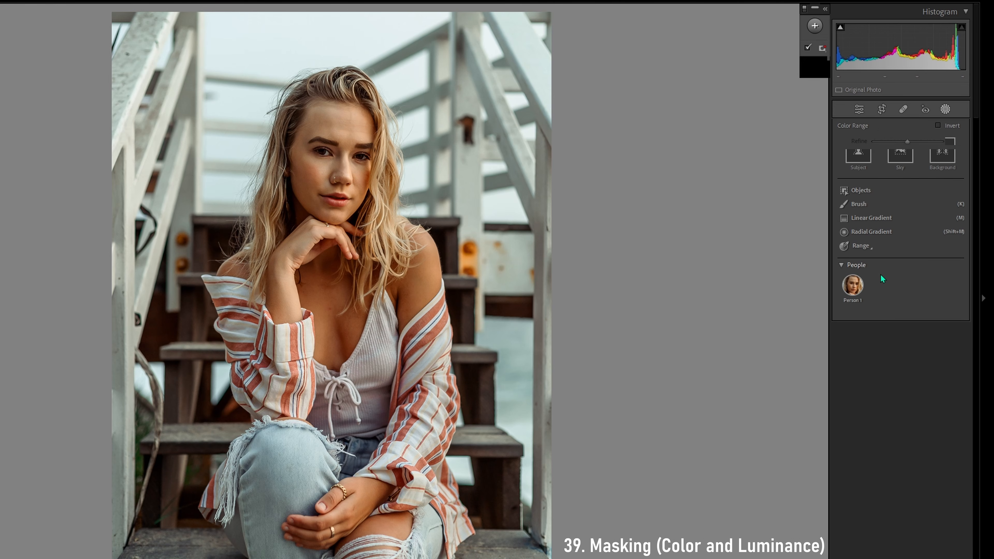
click(465, 139)
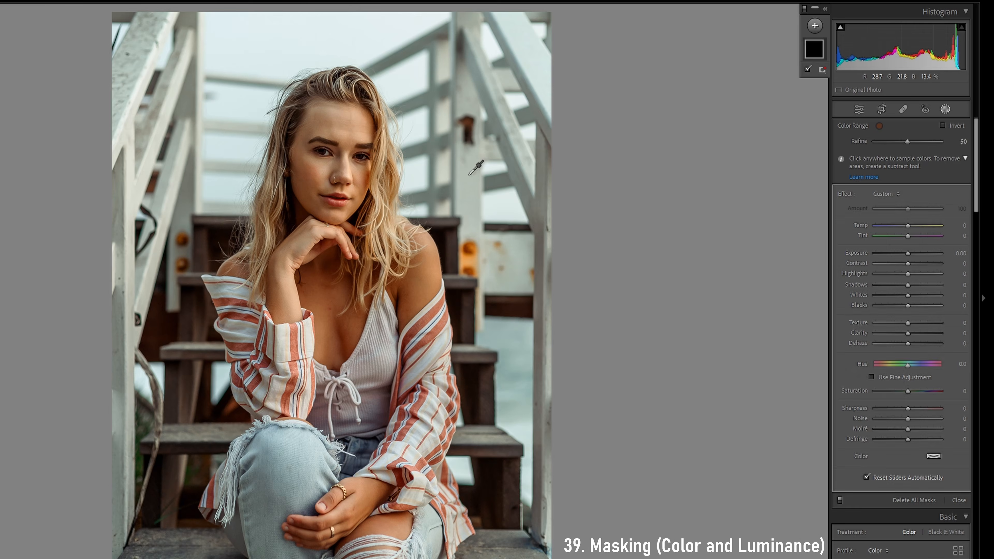
mouse_move(914, 251)
mouse_down()
mouse_move(897, 252)
mouse_move(917, 252)
mouse_move(907, 257)
mouse_move(909, 246)
mouse_up()
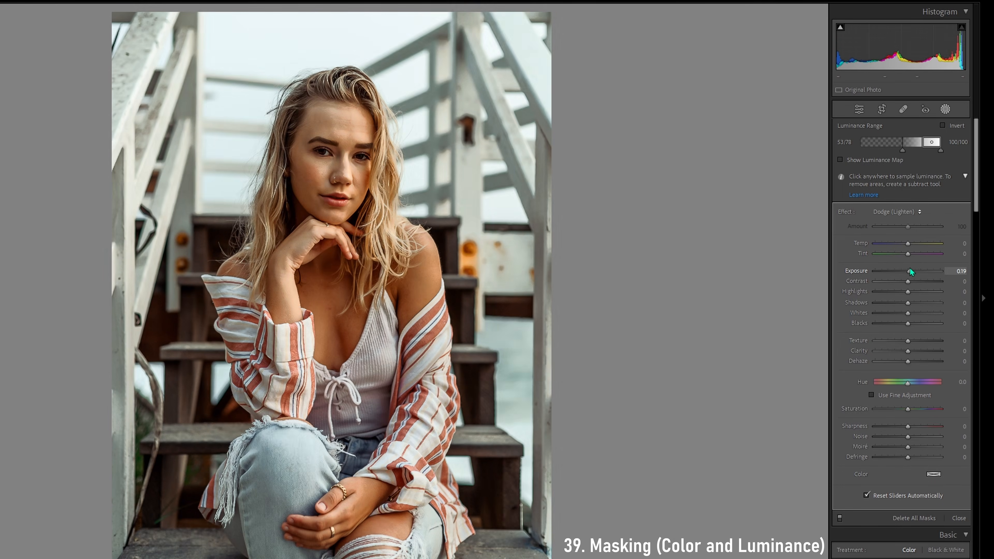
mouse_move(910, 268)
mouse_down()
mouse_move(929, 271)
mouse_move(902, 274)
mouse_move(918, 273)
mouse_up()
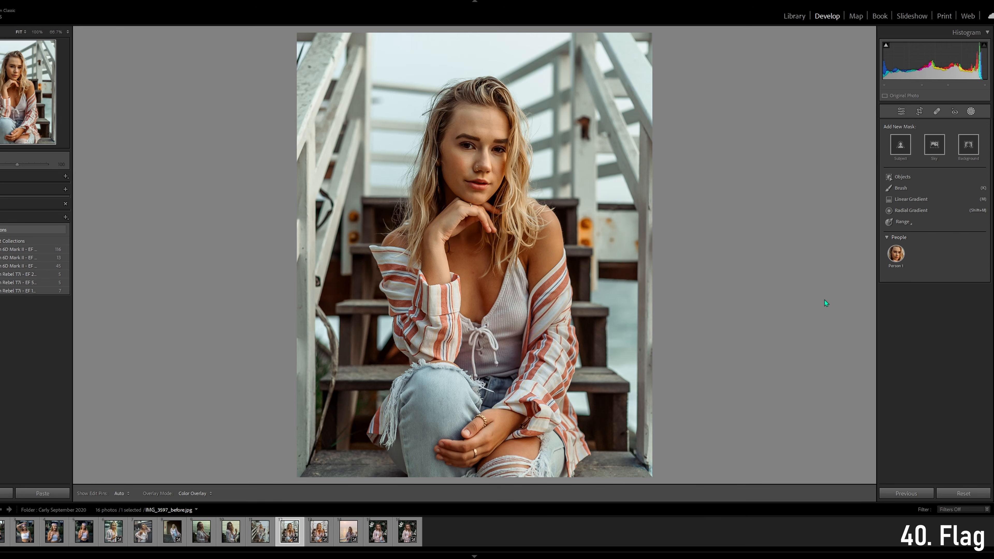
Try the Unflagged, Flagged and Rejected flag states on IMG_3597_before.jpg
right_click(288, 535)
mouse_move(387, 366)
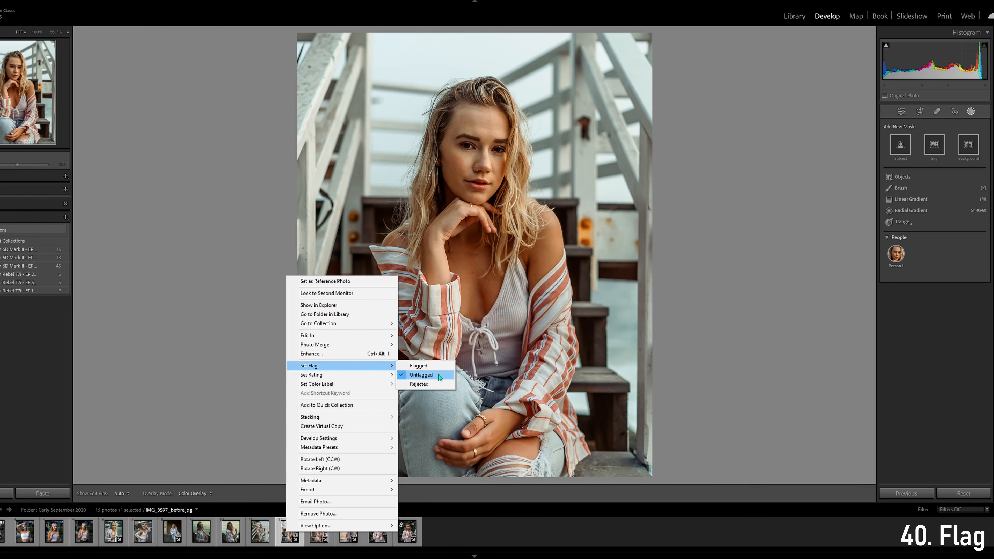
click(439, 377)
right_click(281, 527)
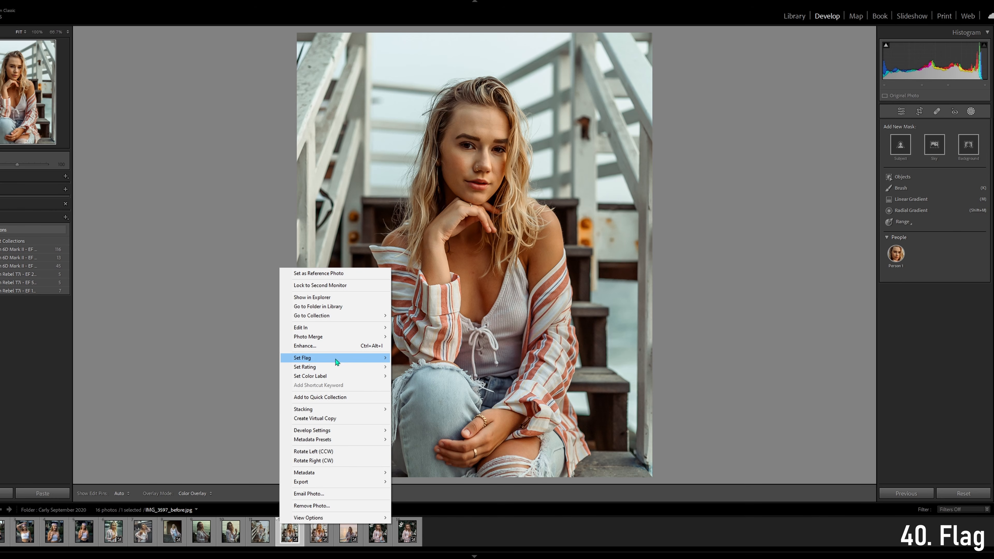
mouse_move(337, 359)
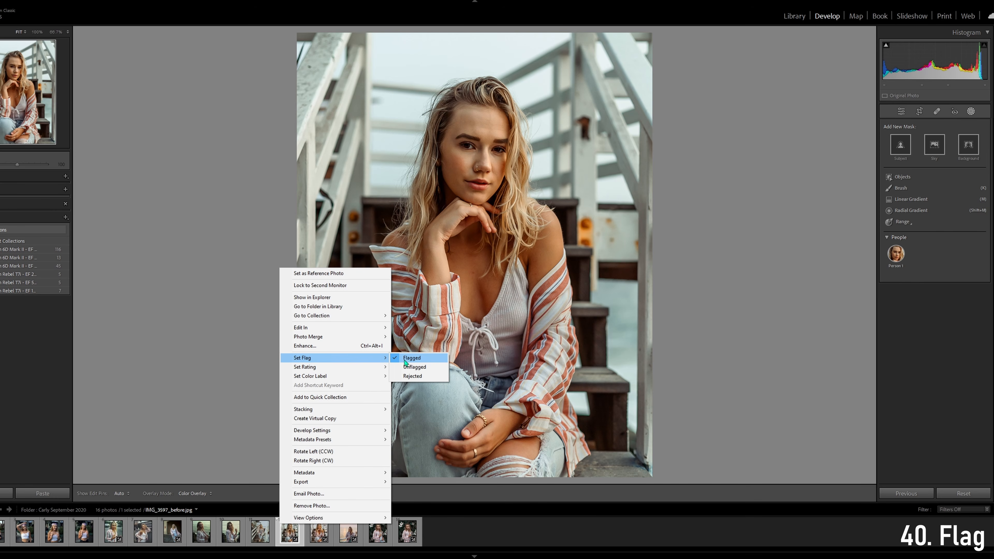
click(418, 359)
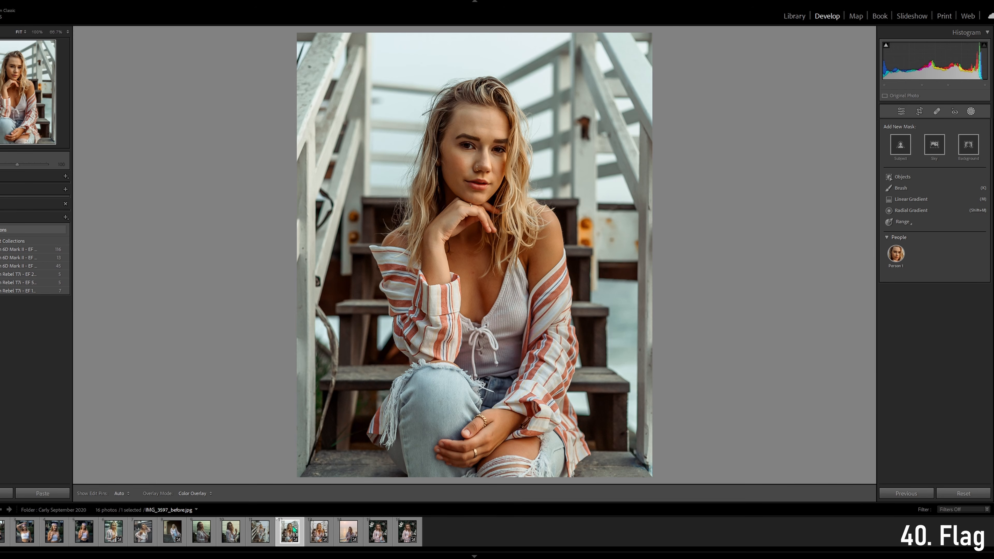
right_click(290, 535)
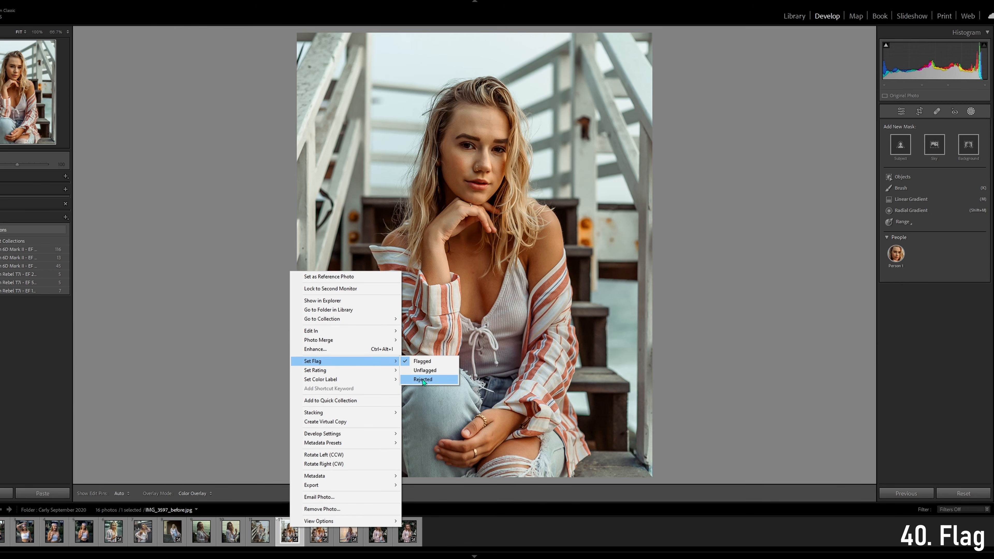
click(423, 380)
right_click(301, 536)
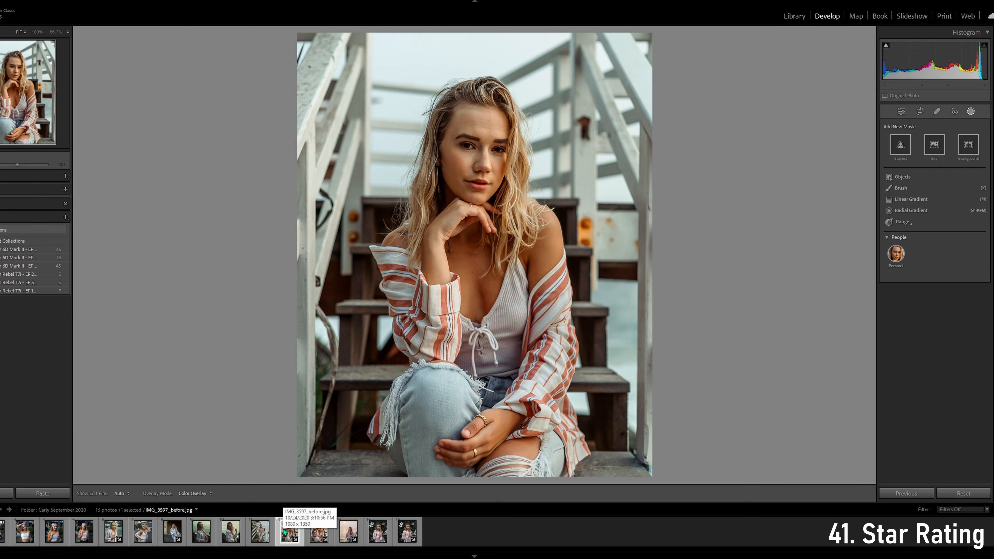
Try star ratings from 5 down to 1 on the portrait and finish with 5 stars
key(5)
key(4)
key(3)
key(2)
key(1)
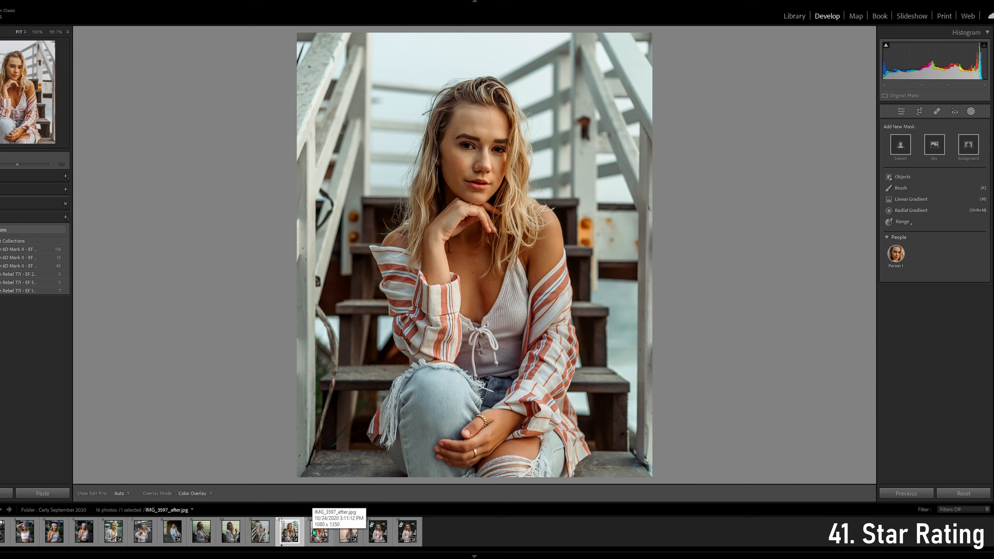
key(5)
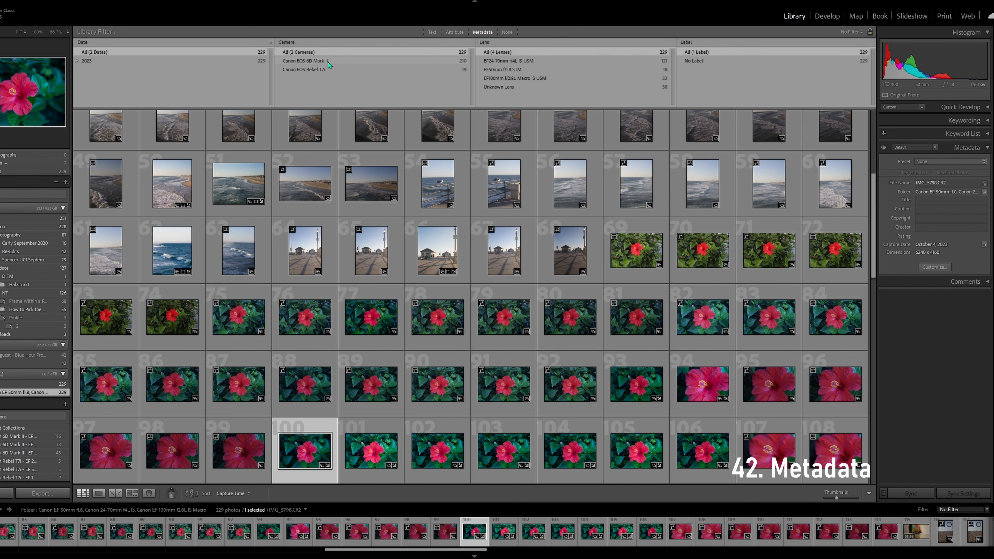
Filter the library by Canon EOS Rebel T7i with the EF24-70mm and EF100mm lenses, and by Canon EOS 6D Mark II
click(302, 69)
click(520, 59)
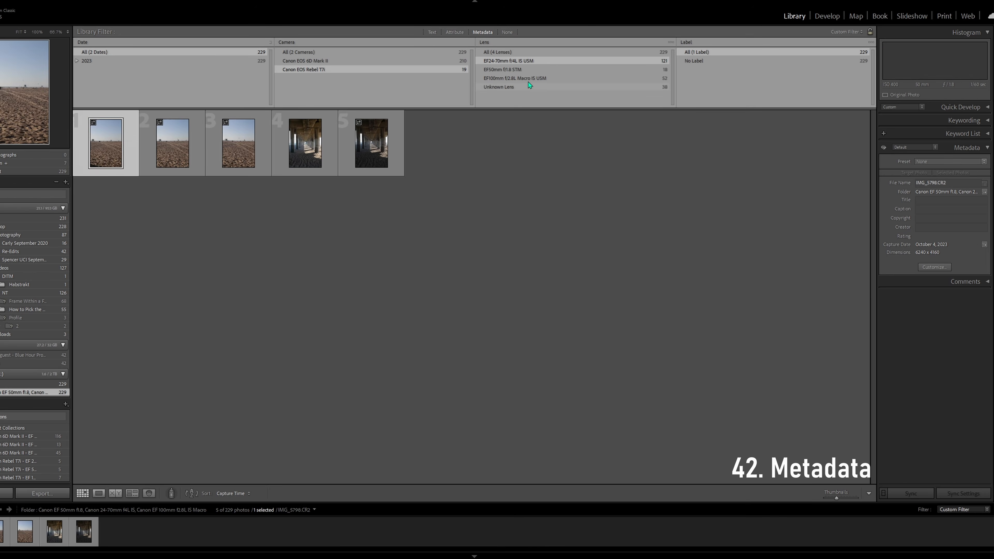
click(529, 81)
click(328, 60)
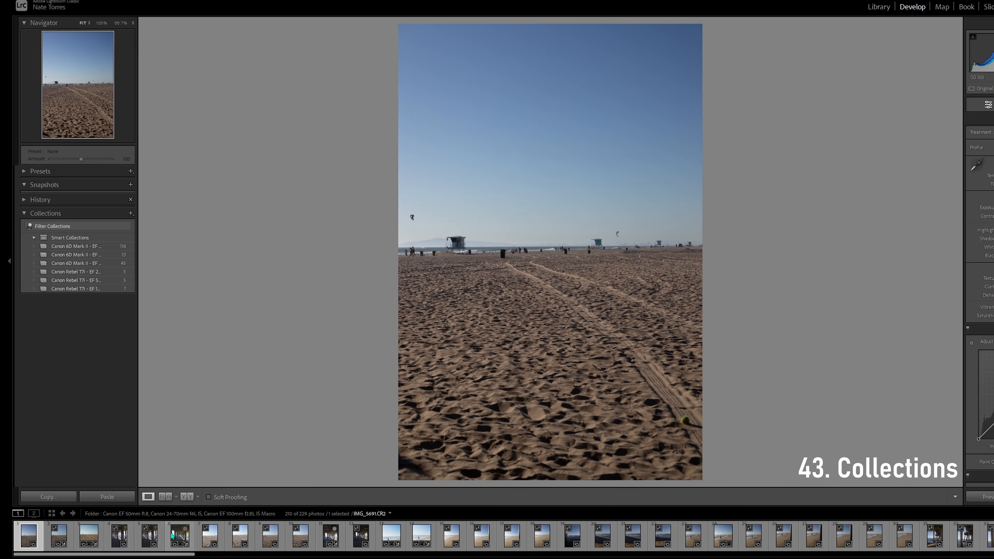
Open the photo taken under the pier and examine the options for creating a new collection
click(179, 536)
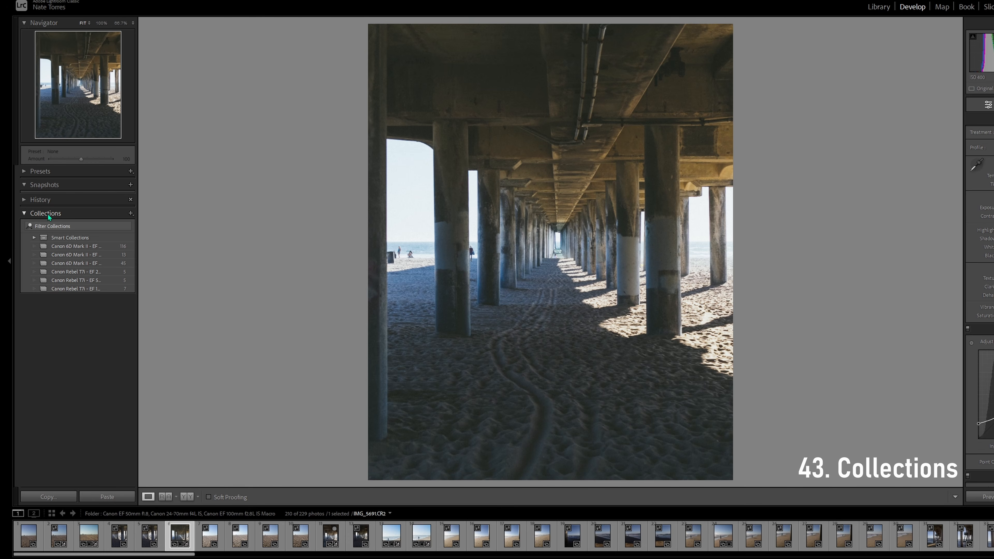
click(31, 215)
click(31, 215)
click(131, 214)
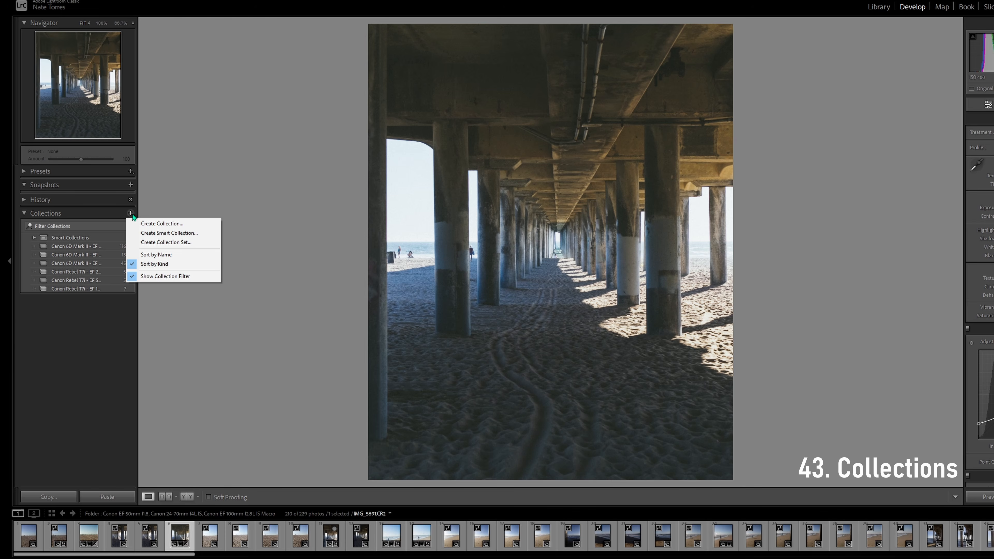
key(Escape)
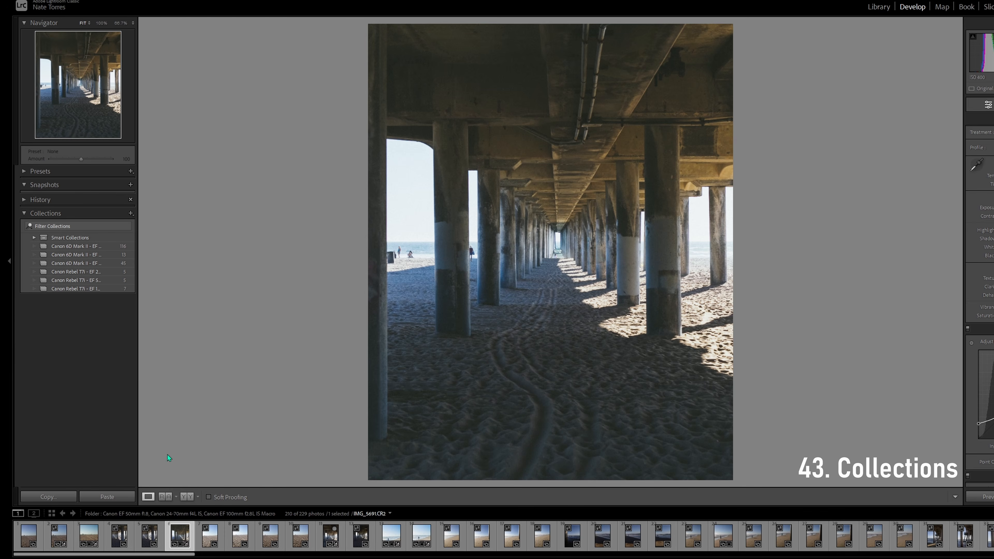
Add two beach photos to the Canon Rebel T7i - EF 50mm f/1.8 STM collection and remove them from it again
click(210, 538)
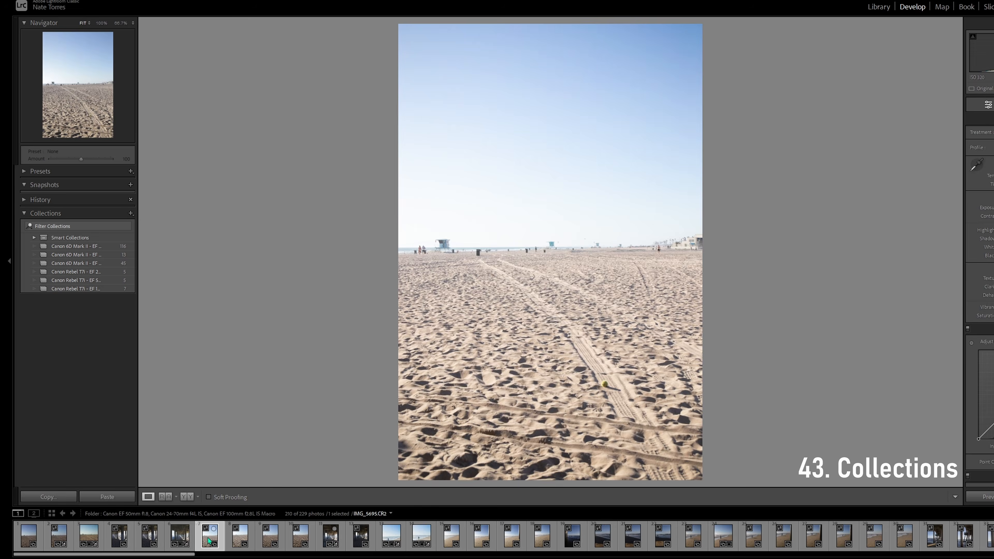
right_click(208, 538)
drag(238, 536, 92, 283)
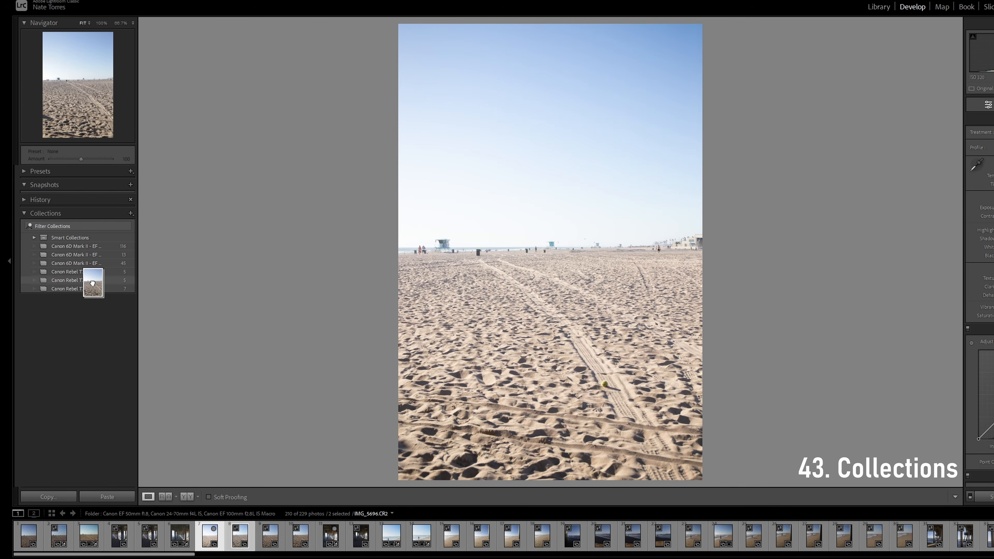
drag(92, 282, 93, 281)
click(92, 281)
right_click(51, 533)
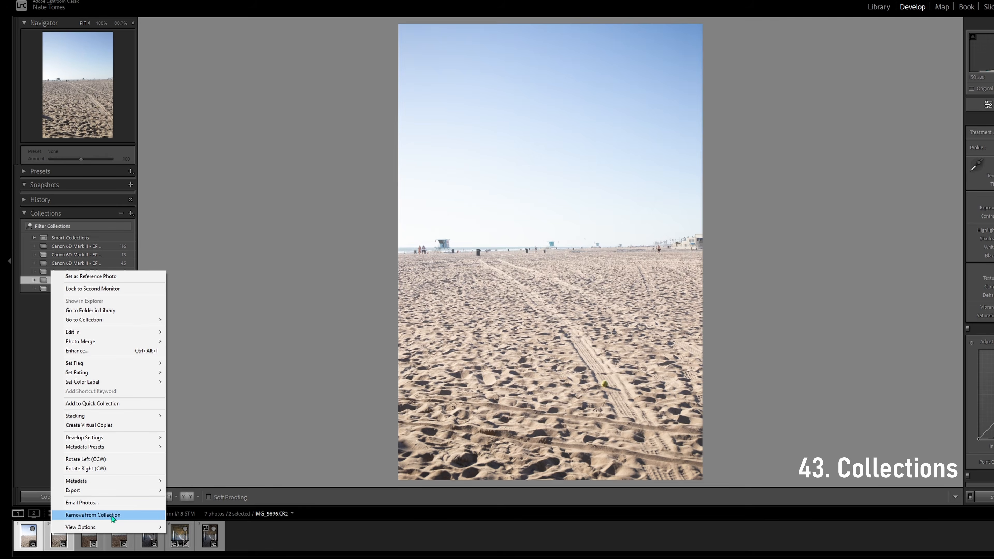
click(112, 516)
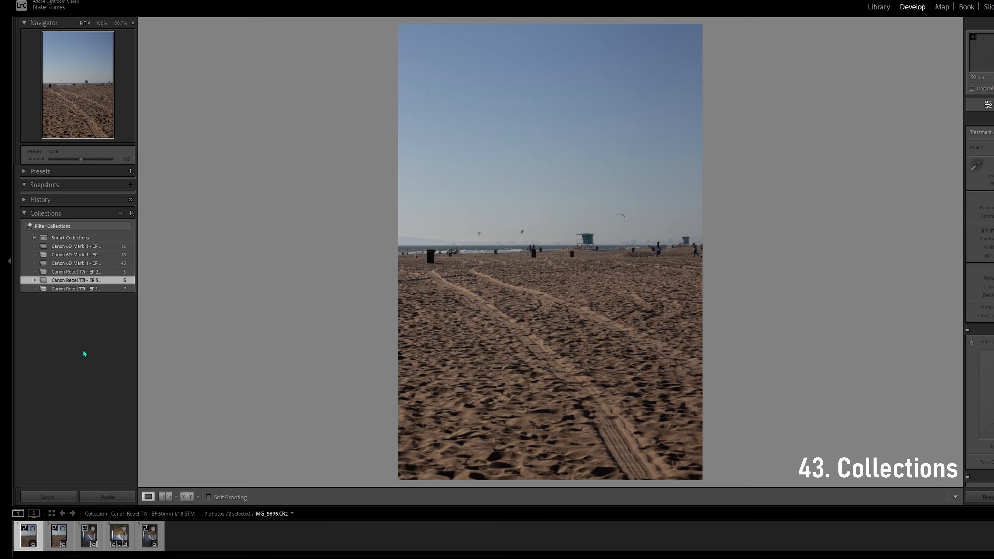
Browse the other camera and lens collections, ending with Canon 6D Mark II - EF 100mm f/2.8L Macro IS USM
click(94, 271)
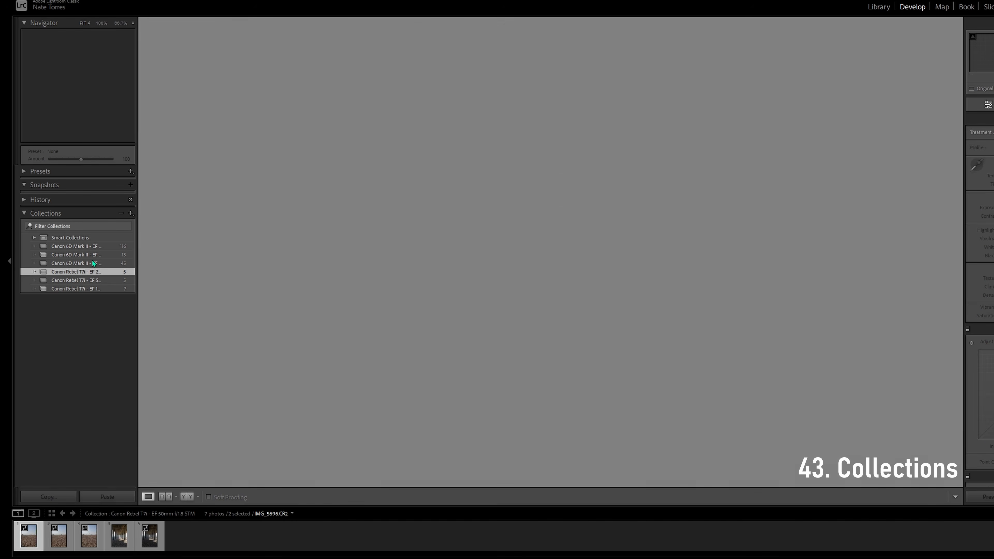
click(94, 263)
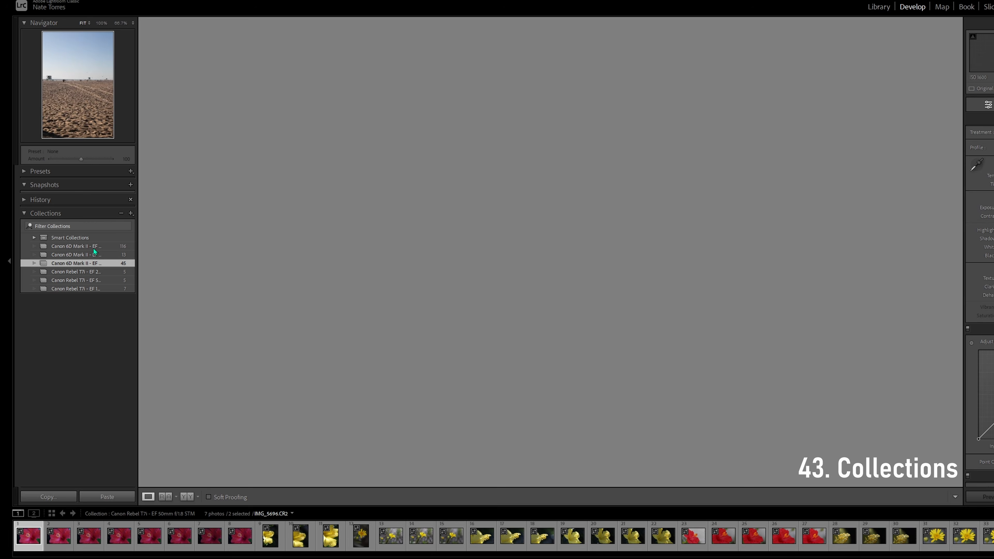
click(94, 255)
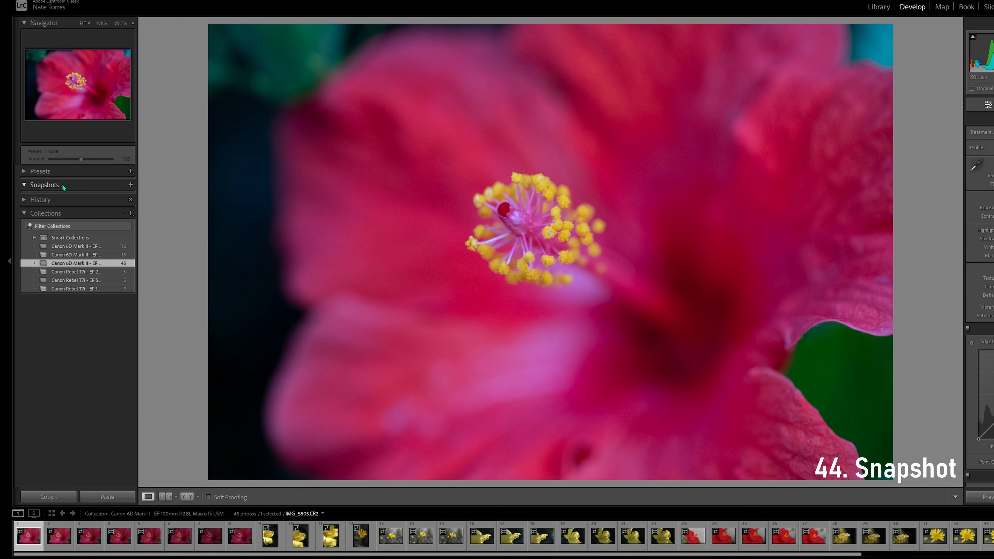
Open the New Snapshot dialog for the hibiscus photo and cancel it
click(130, 184)
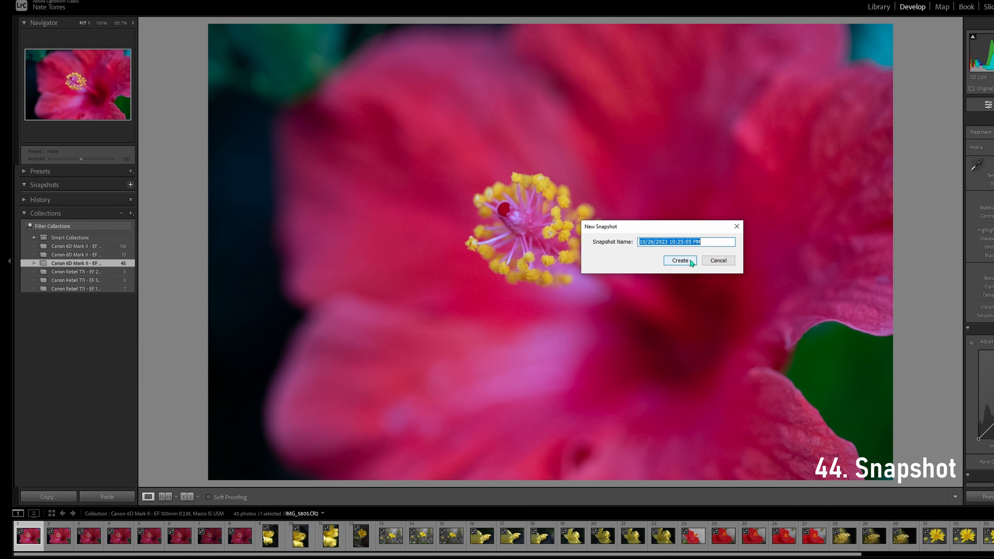
click(719, 261)
Show the hibiscus photo's edit history, raise Exposure to 1.25 and lower Highlights to record history entries
click(64, 199)
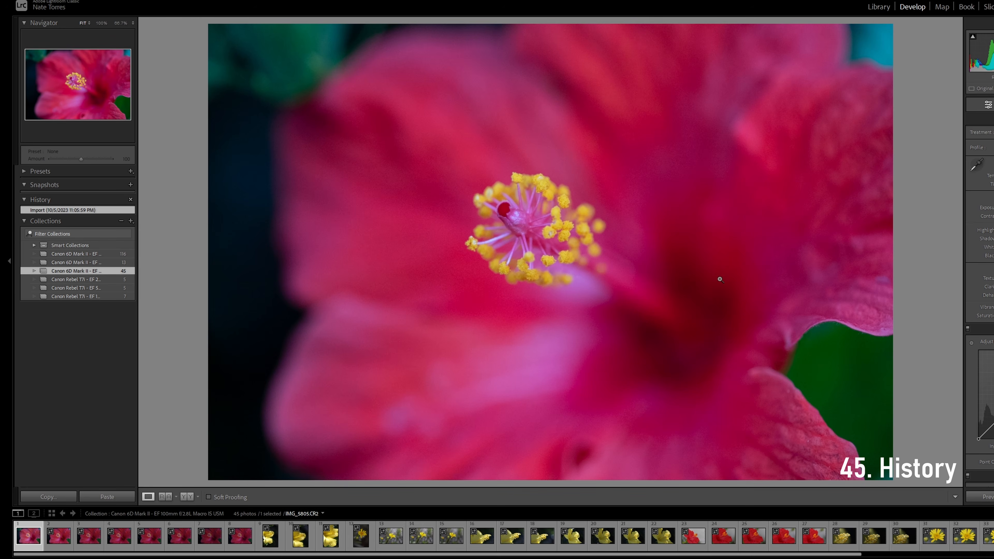
drag(990, 208, 993, 207)
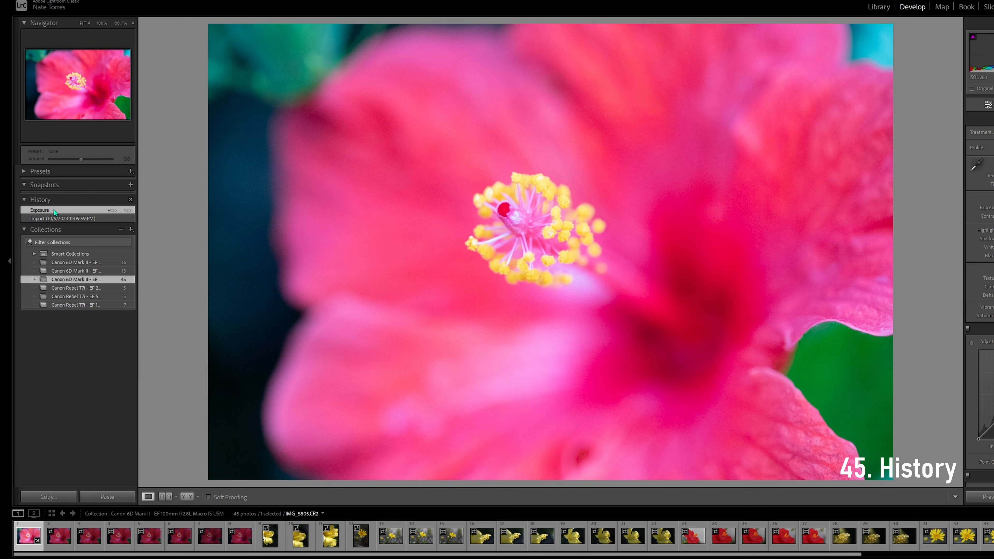
drag(993, 230, 990, 230)
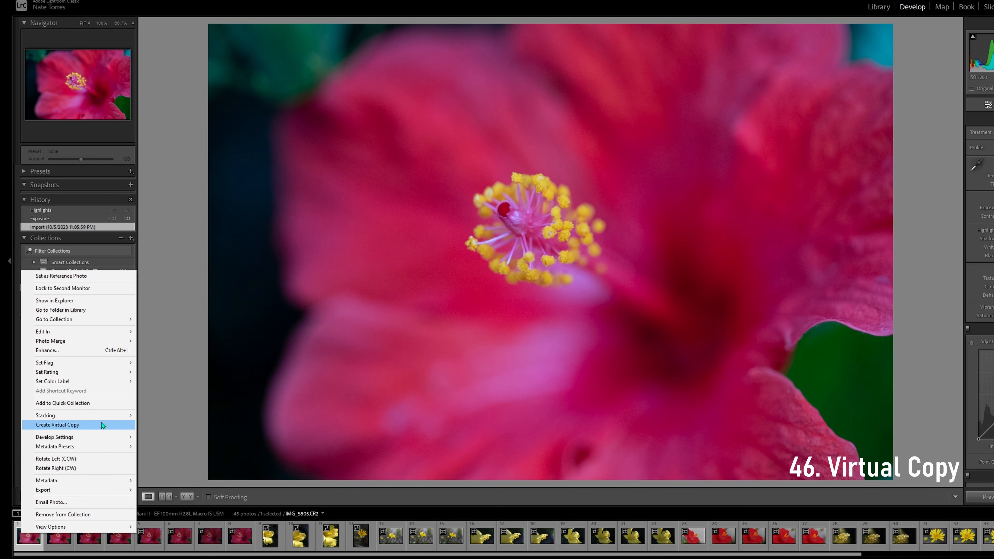
Create a virtual copy of the hibiscus photo IMG_5805.CR2, convert the copy to black and white, and reselect the original
click(102, 424)
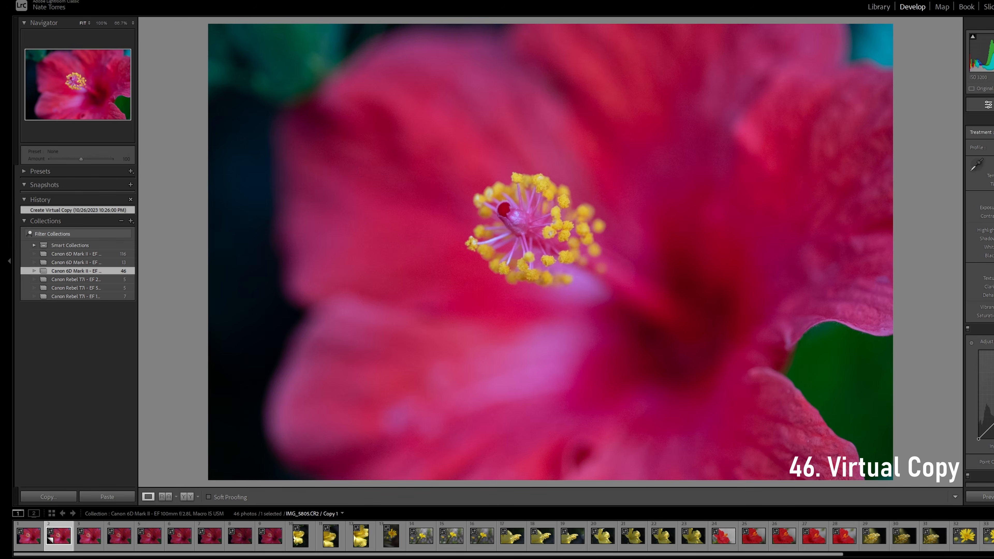
key(v)
click(28, 536)
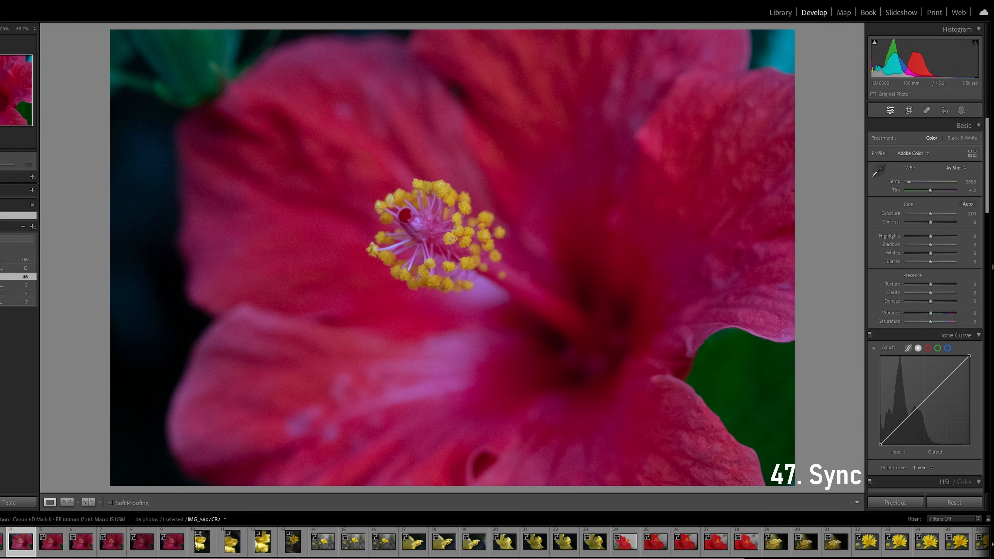
Select the fourth hibiscus photo, IMG_5807.CR2, and raise its Exposure to +1.49
ctrl+click(55, 549)
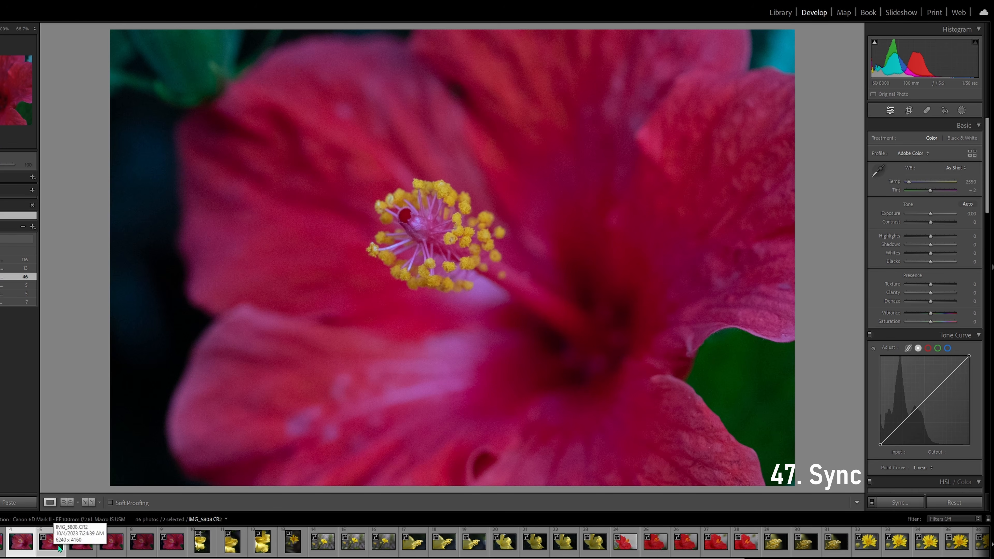
key(Right)
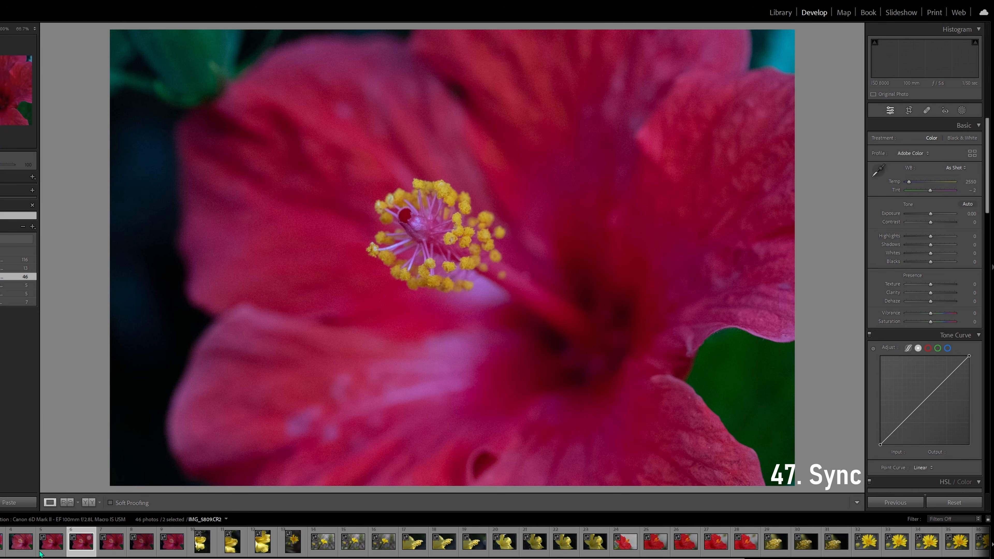
click(24, 550)
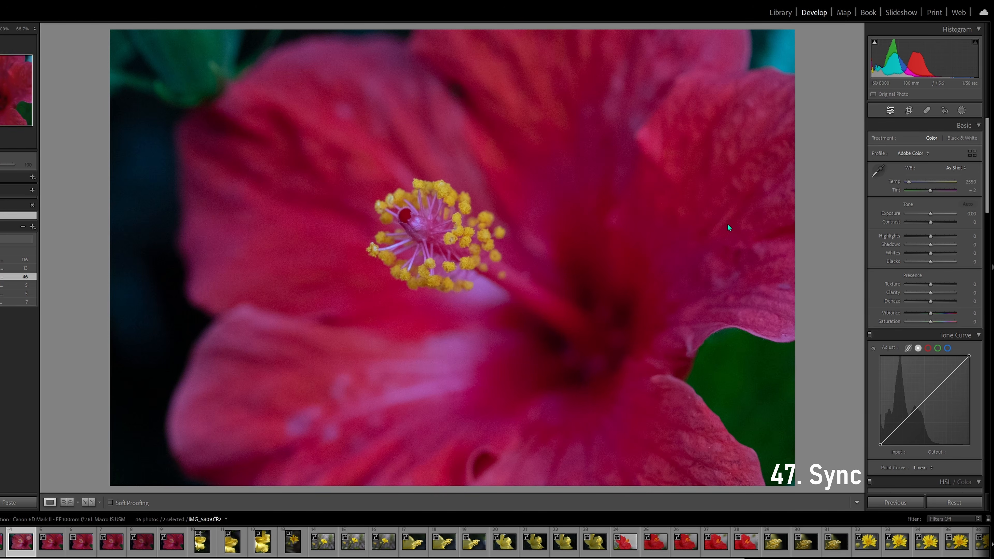
drag(934, 215, 937, 214)
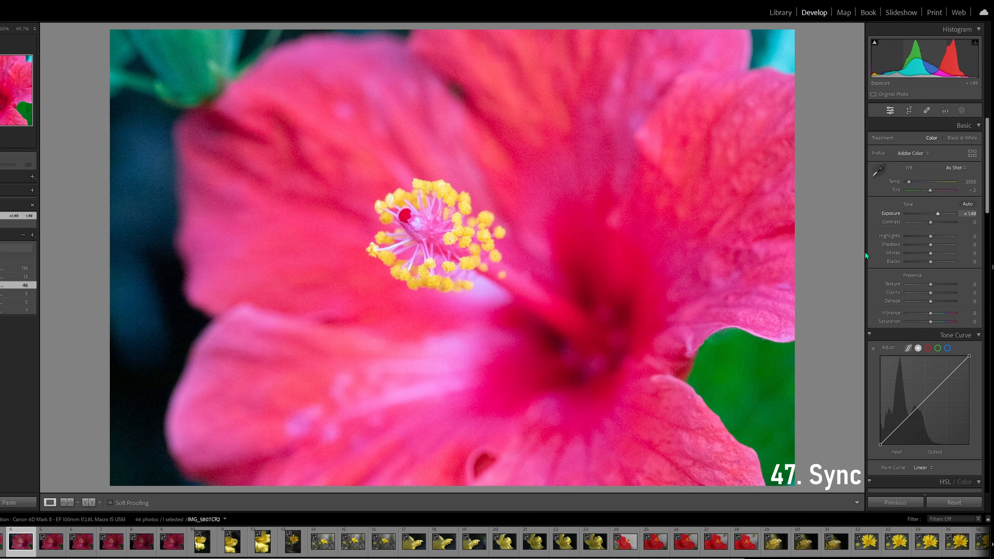
Synchronize all checked settings from IMG_5807.CR2 to the adjacent hibiscus photo IMG_5808.CR2, and check the photos one by one
ctrl+click(51, 542)
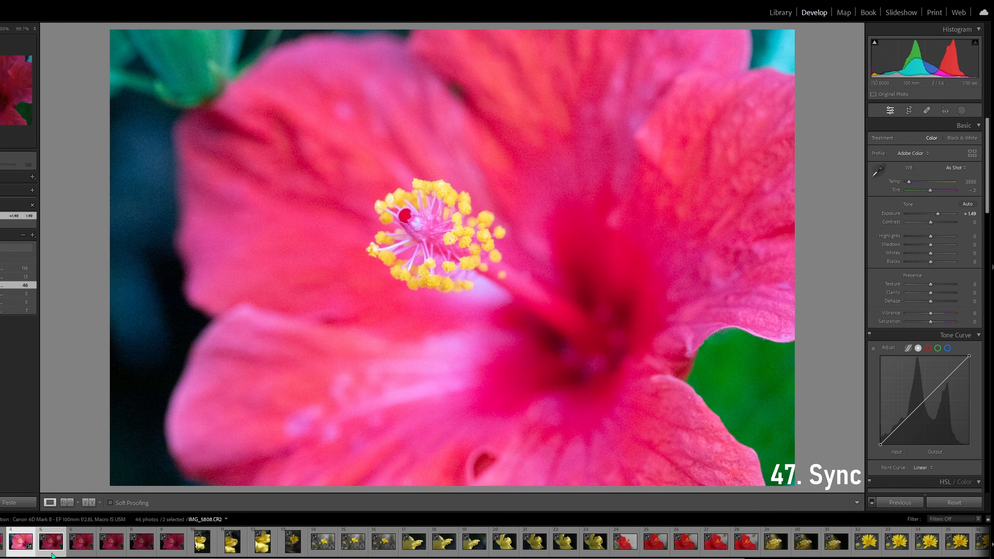
click(913, 505)
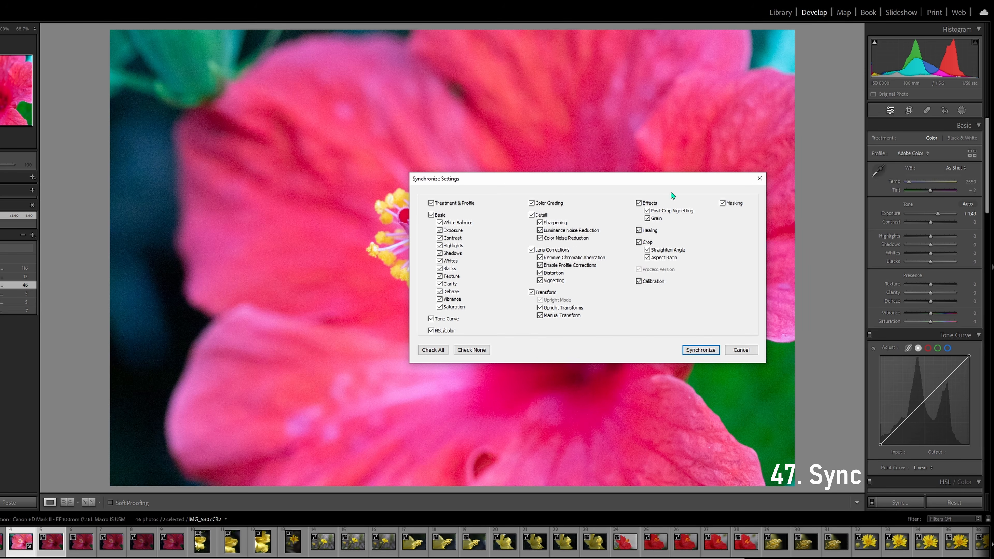
click(707, 351)
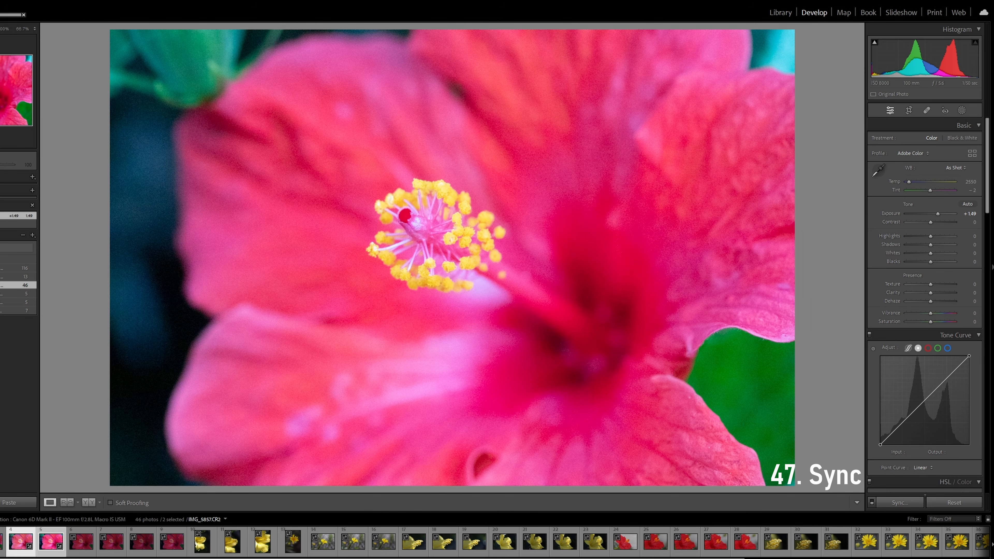
click(81, 543)
click(42, 553)
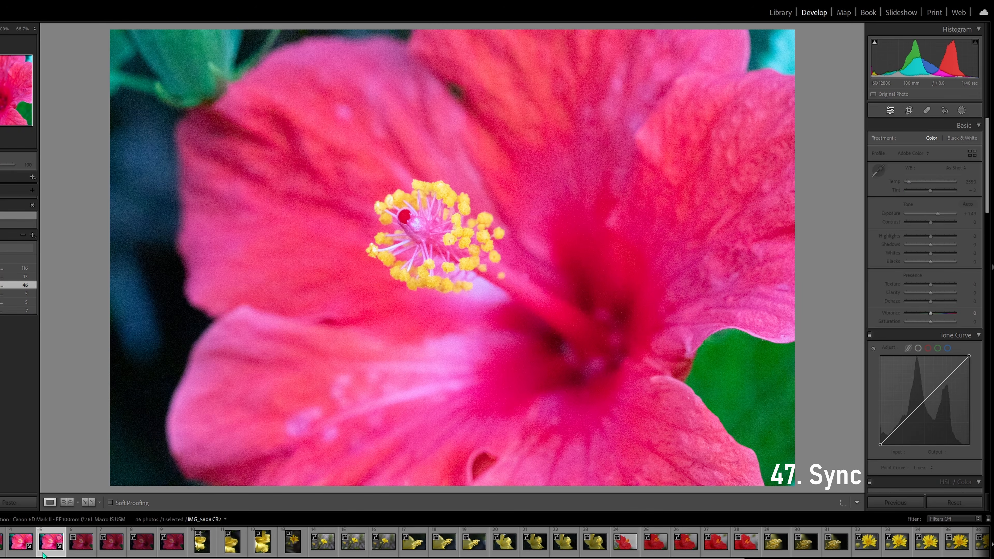
click(22, 543)
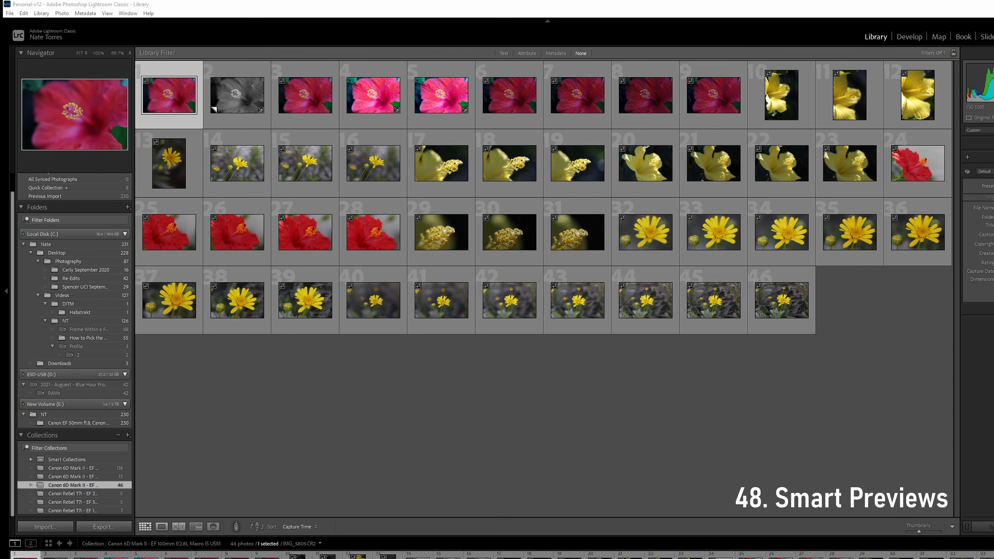
Display the Build Smart Previews command for the library photos and close it without building any
click(43, 14)
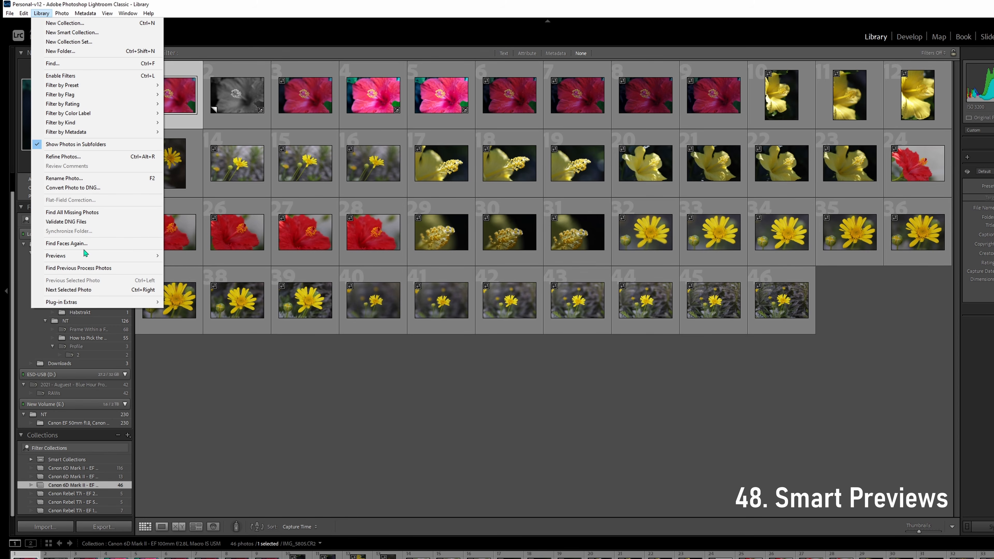
mouse_move(87, 259)
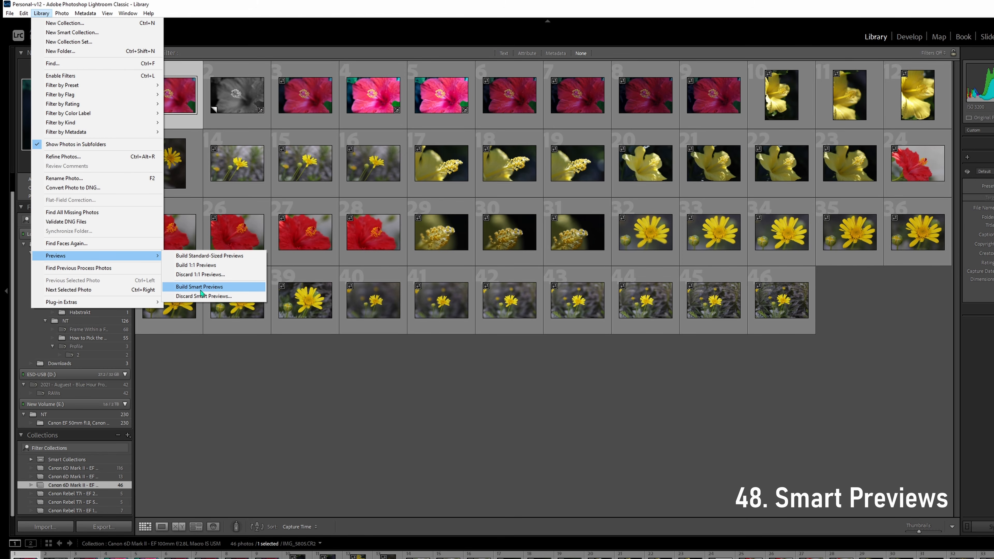
click(811, 370)
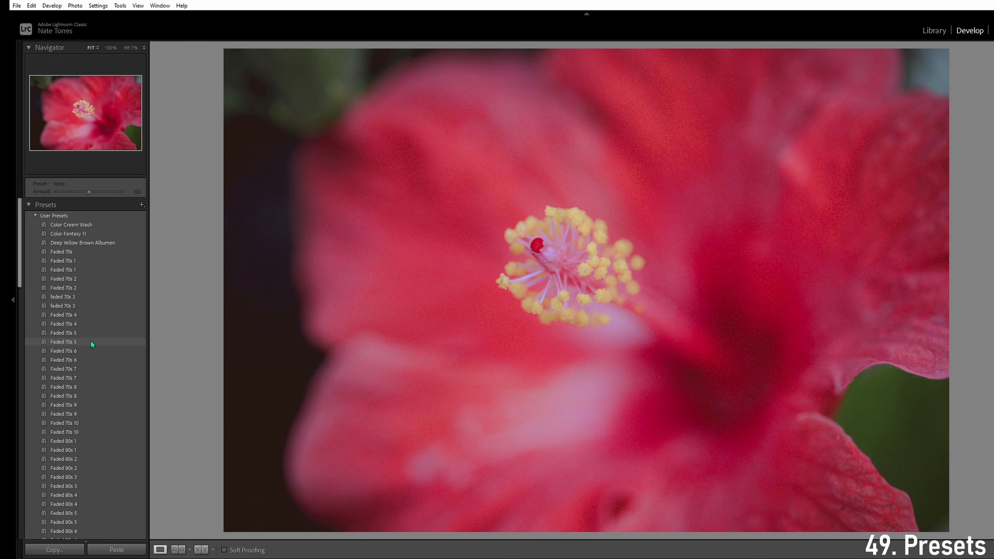
Browse the user presets, the 35mm group and the other preset groups
scroll(90, 340, down, 10)
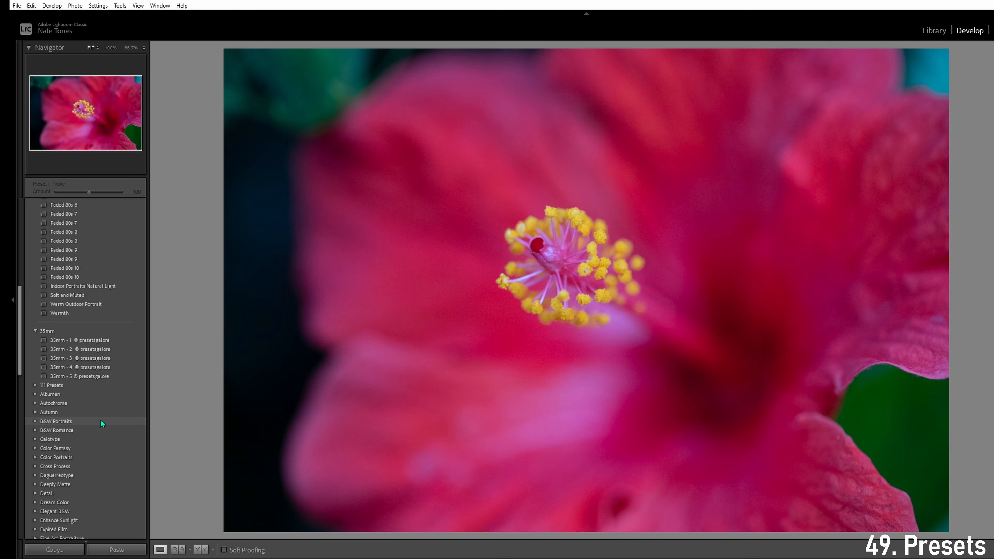
scroll(98, 392, up, 3)
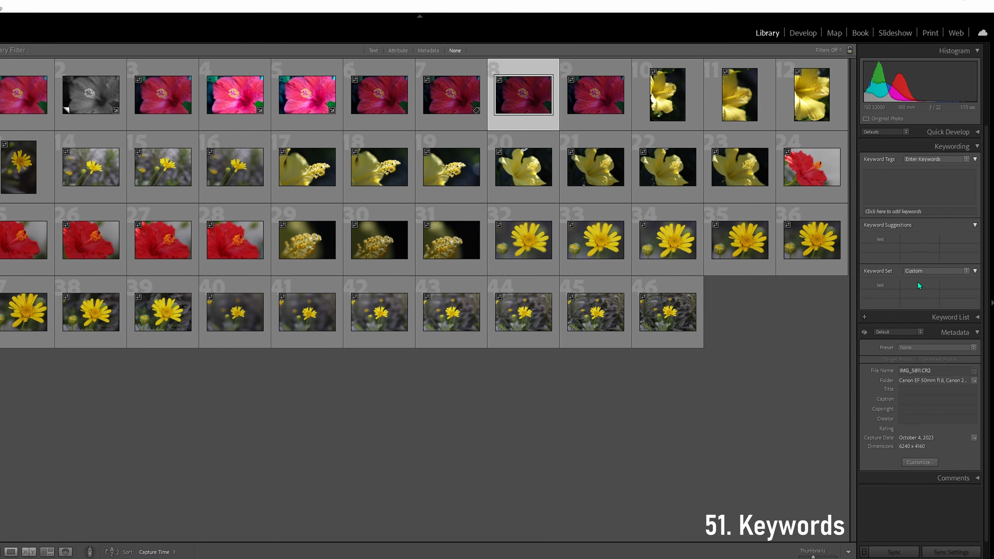
Assign the keyword test to hibiscus photo IMG_5811.CR2 and add test2 to the Custom keyword set
click(880, 286)
click(592, 100)
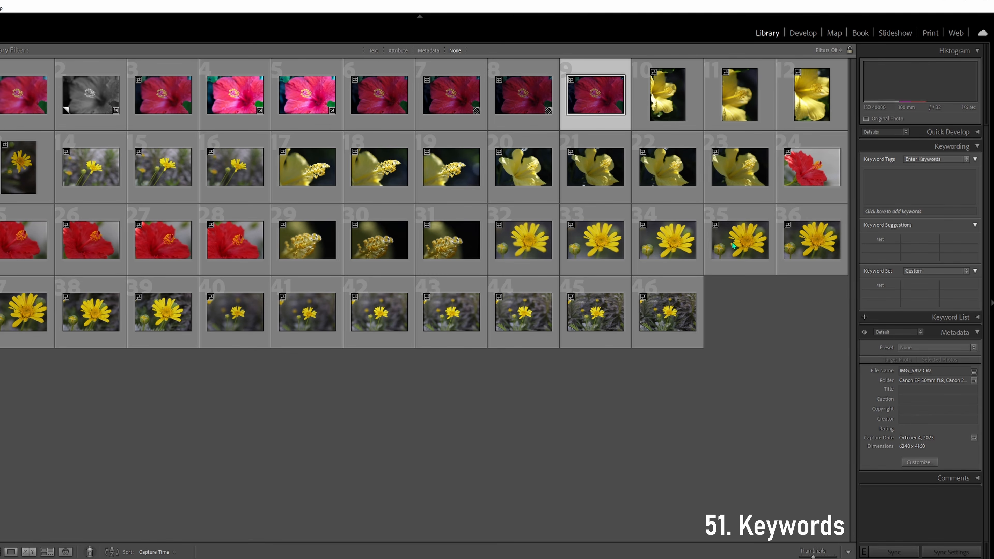
click(950, 271)
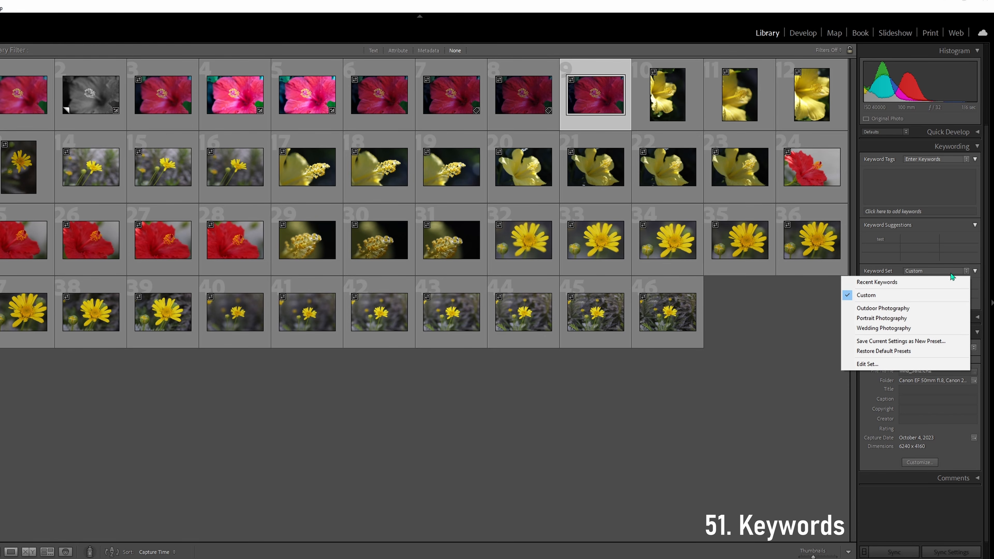
click(903, 367)
click(423, 296)
text(test2)
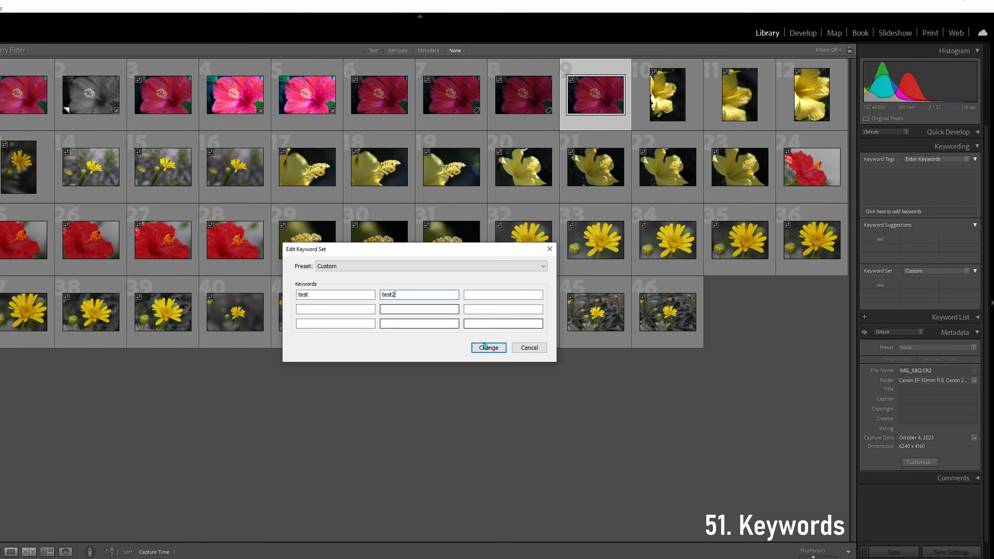
click(475, 346)
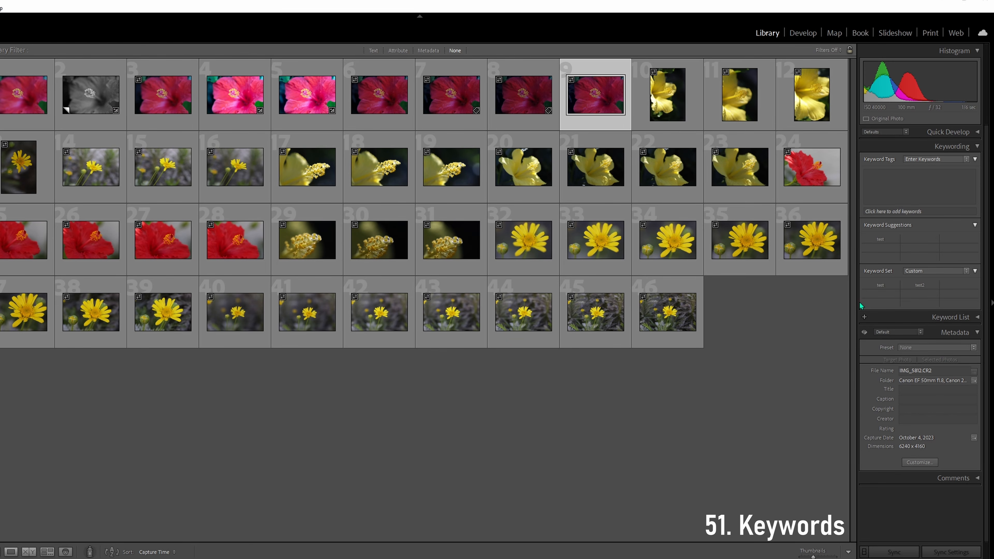
Assign the keyword test2 from the Custom keyword set to hibiscus photo IMG_5812.CR2 and deselect the photo
click(922, 285)
click(621, 111)
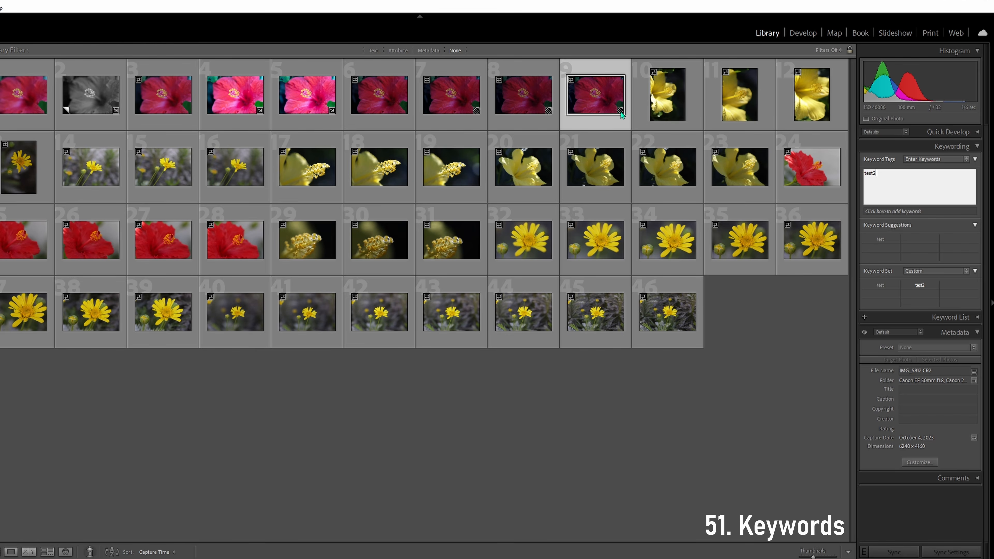
click(825, 338)
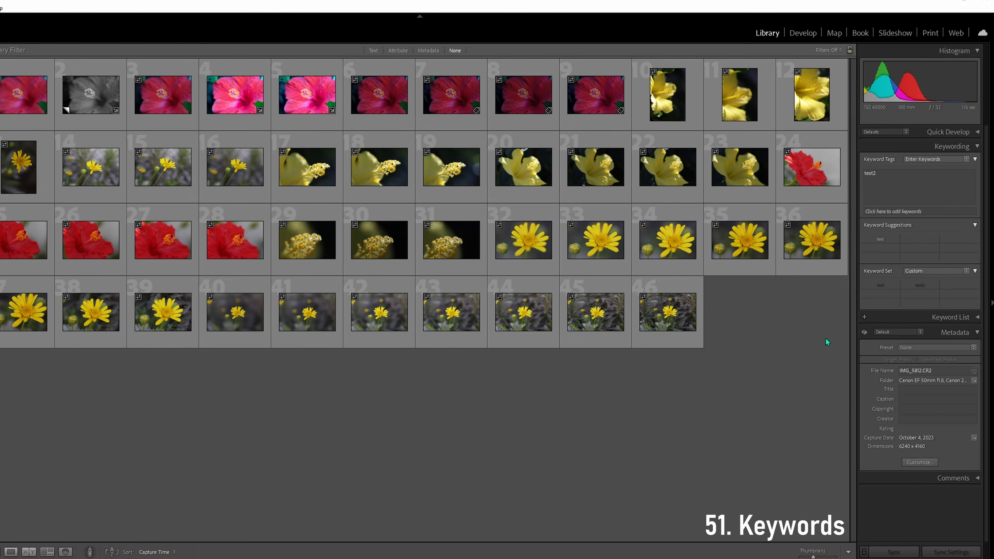
Add the new keyword teeee3 to the yellow flower photo IMG_5857.CR2
click(740, 94)
click(906, 182)
text(teeee3)
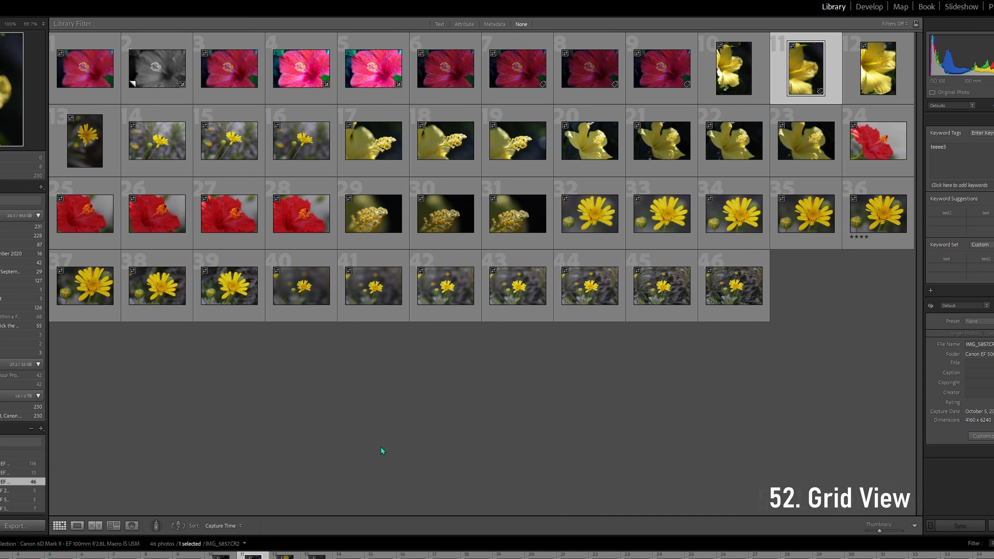
View the yellow flower photo IMG_5857.CR2 and hibiscus photo IMG_5805.CR2 in Loupe View, zooming each to 100% and back
click(78, 525)
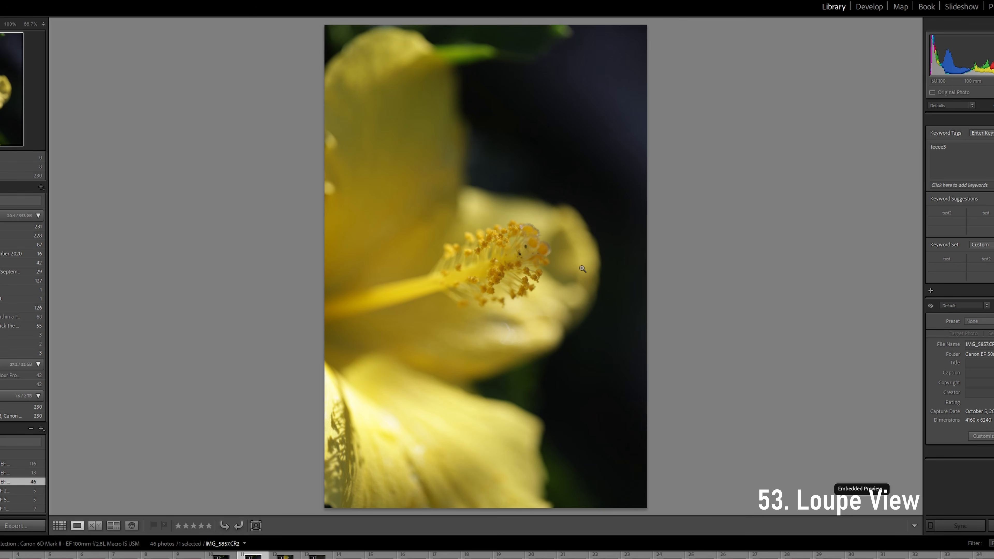
click(515, 271)
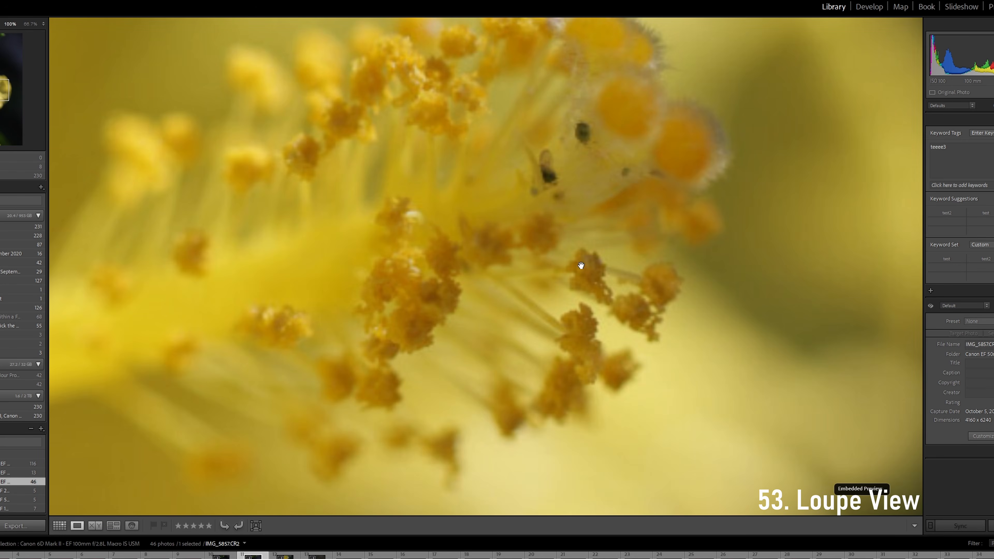
click(594, 262)
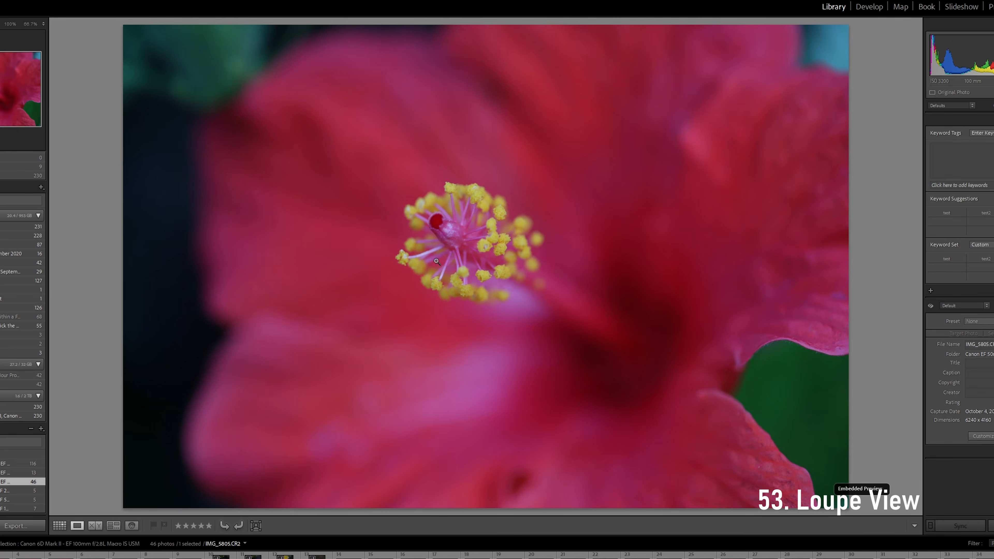
click(522, 248)
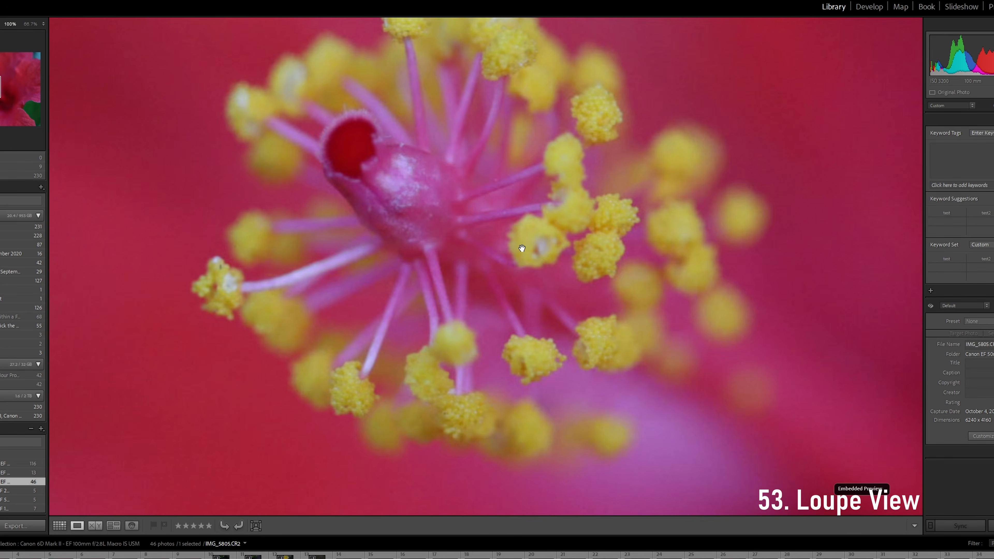
click(557, 264)
Compare the first four hibiscus photos side by side in Survey View
click(113, 525)
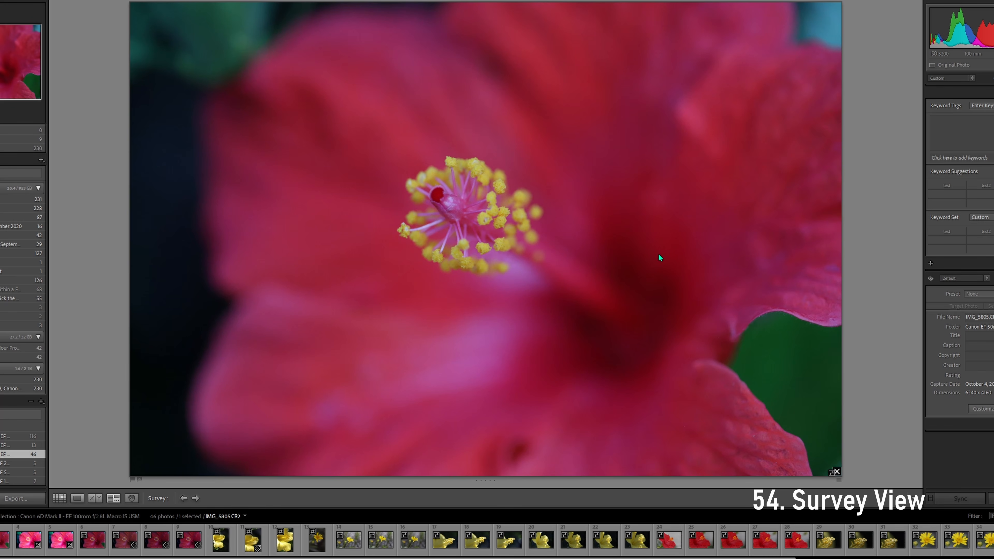
shift+click(25, 546)
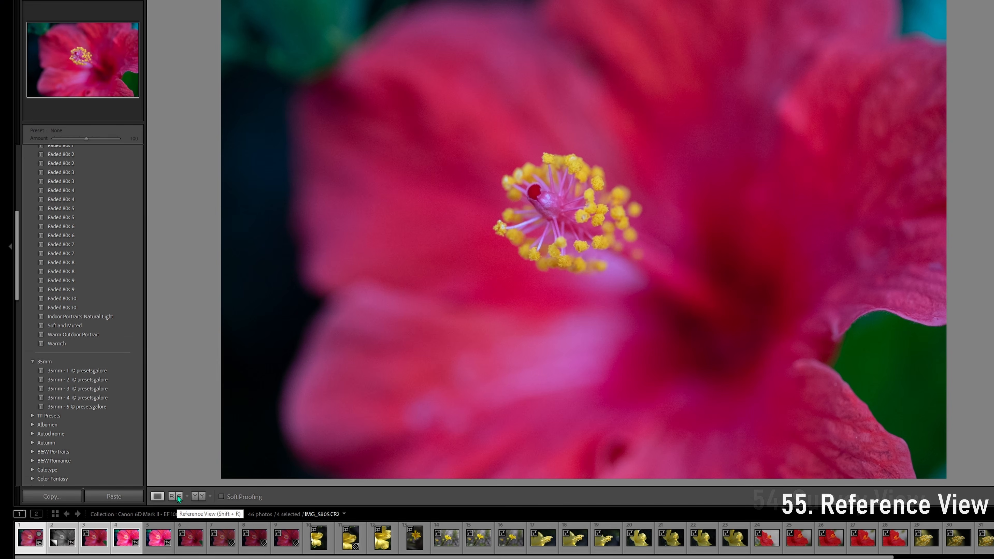
Open Reference View for IMG_5805.CR2 and set the brightened fifth hibiscus photo, IMG_5808.CR2, as the reference photo
click(175, 497)
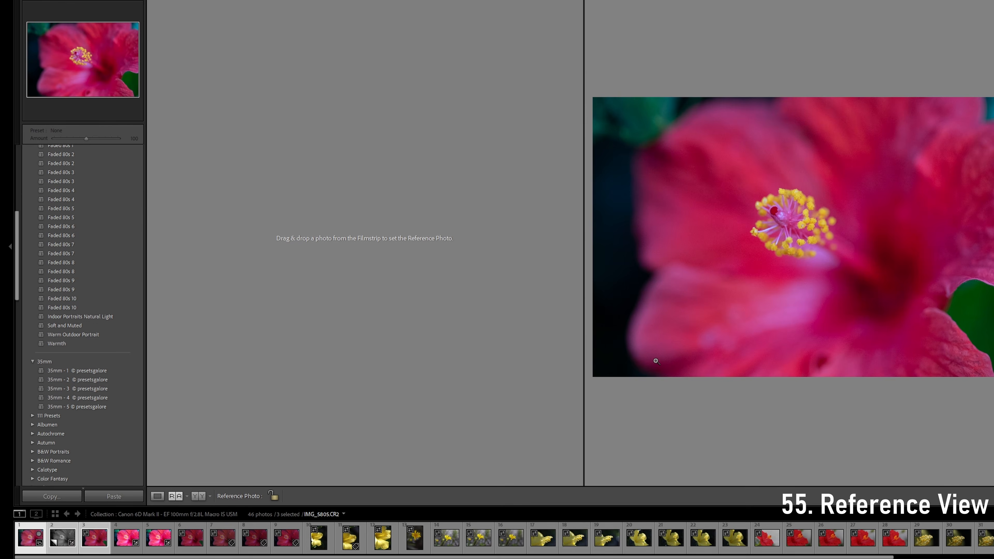
click(716, 337)
click(617, 372)
drag(154, 546, 261, 325)
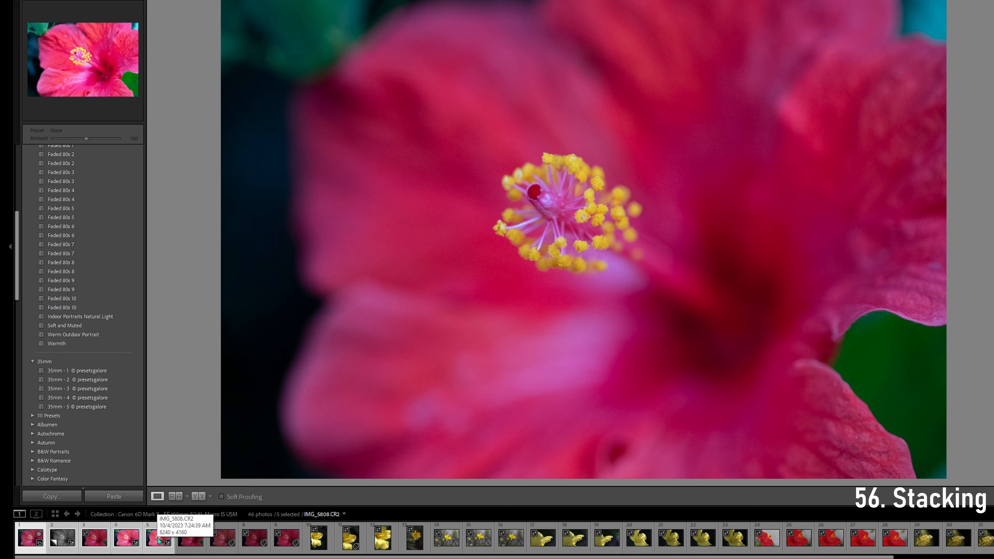
Group the five selected hibiscus photos into a stack
right_click(158, 539)
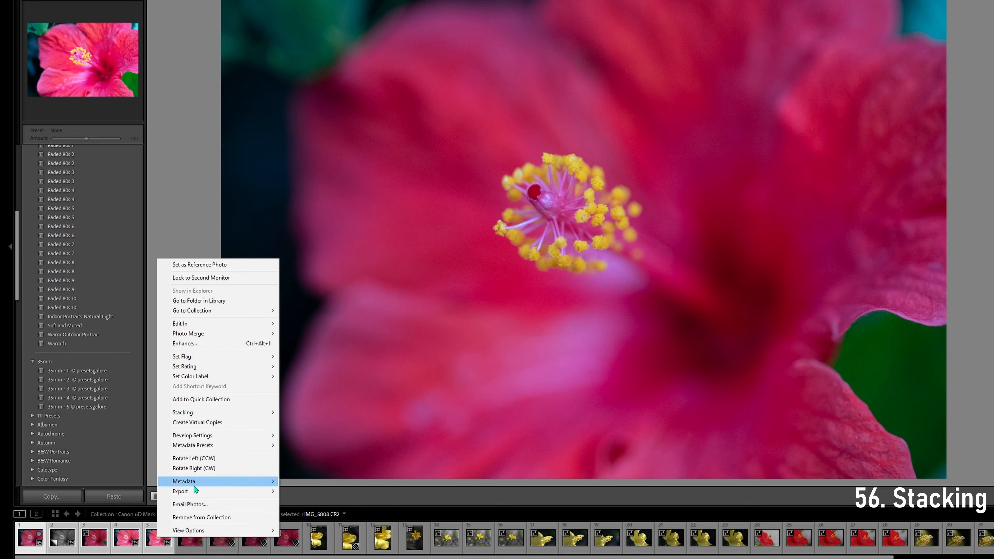
mouse_move(234, 415)
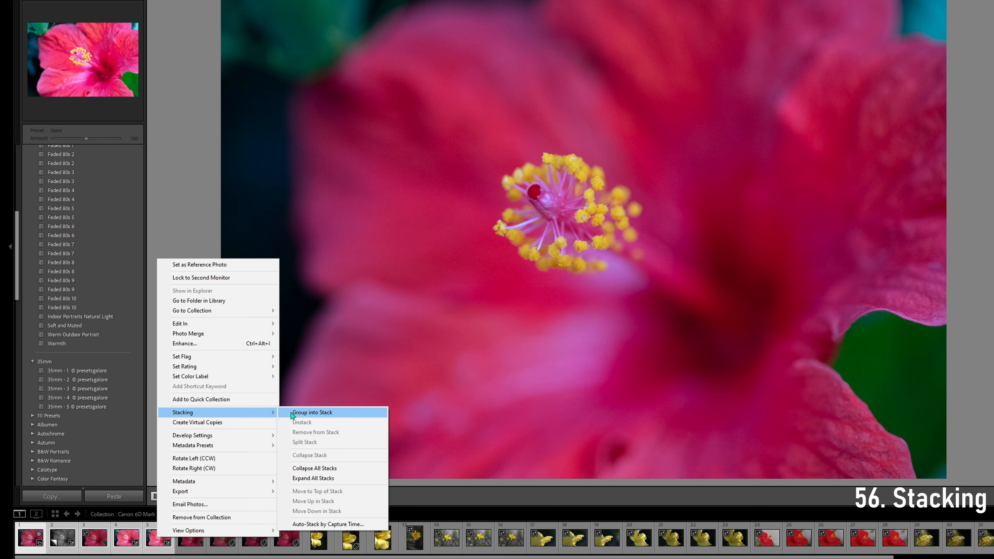
click(312, 413)
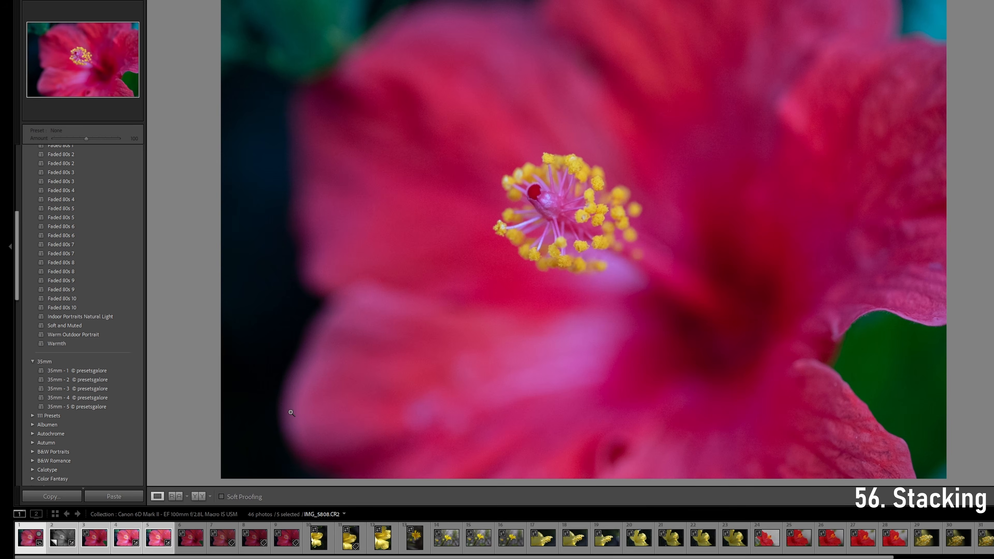
Expand the hibiscus stack in the Filmstrip and unstack its five photos
click(39, 544)
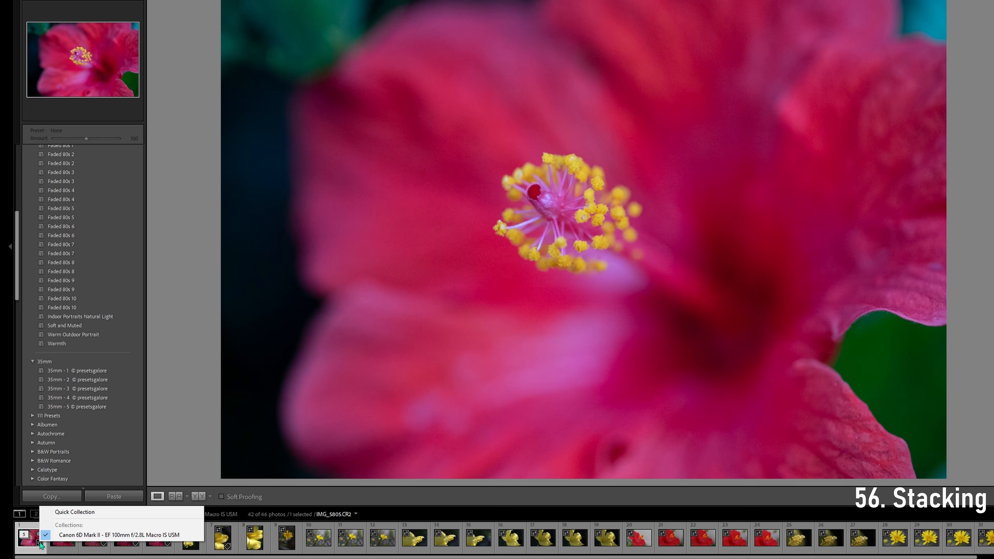
click(25, 534)
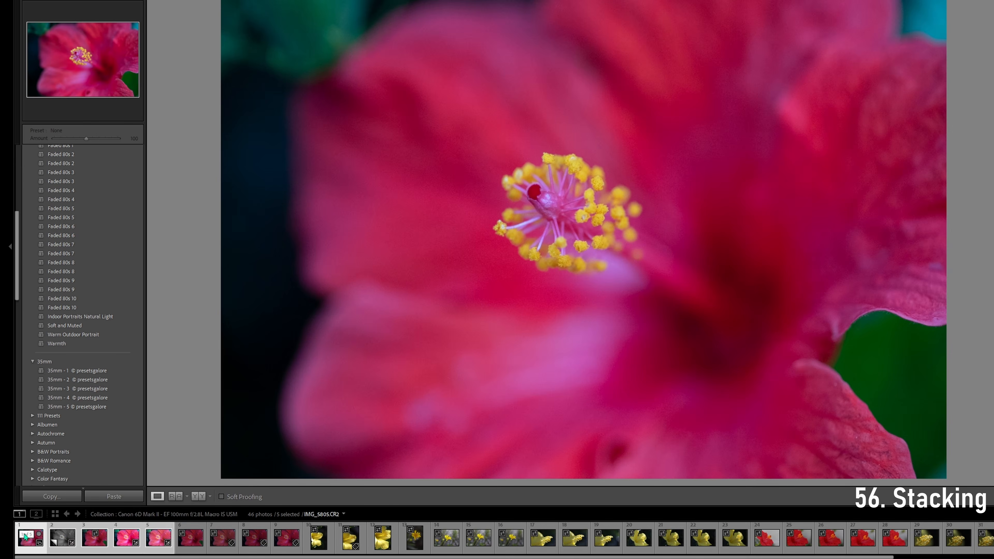
right_click(24, 535)
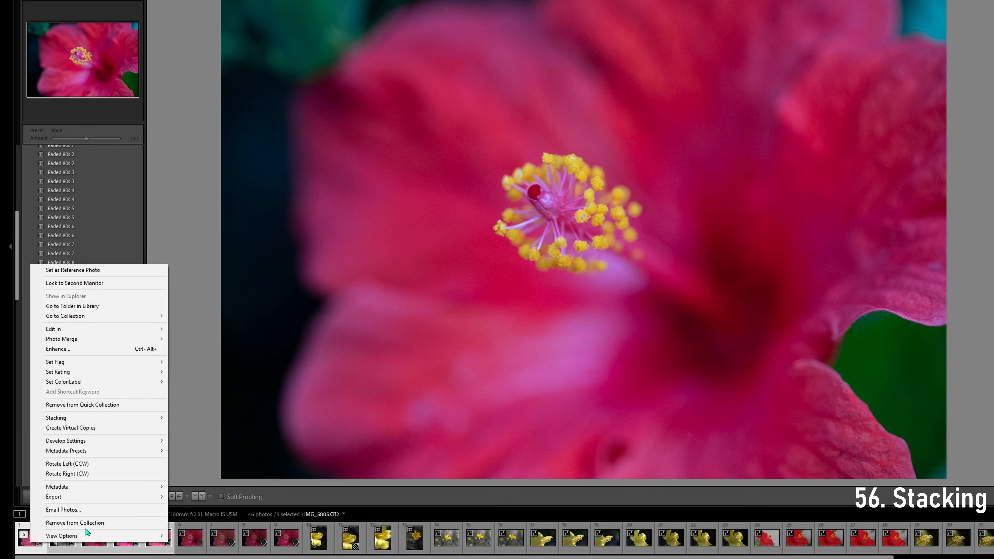
mouse_move(105, 415)
click(225, 431)
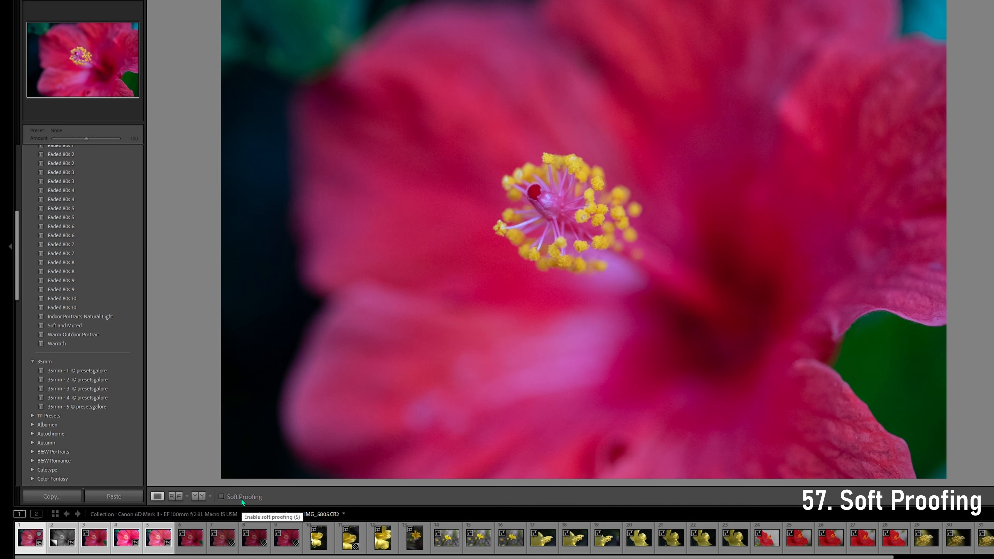
Select only the first hibiscus photo, IMG_5805.CR2, and enable Soft Proofing for it
click(32, 546)
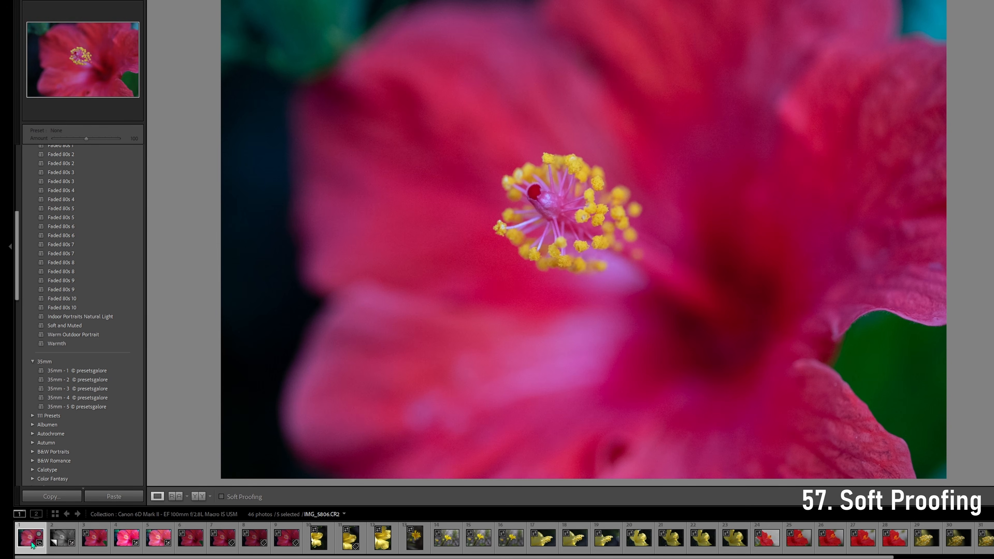
click(32, 545)
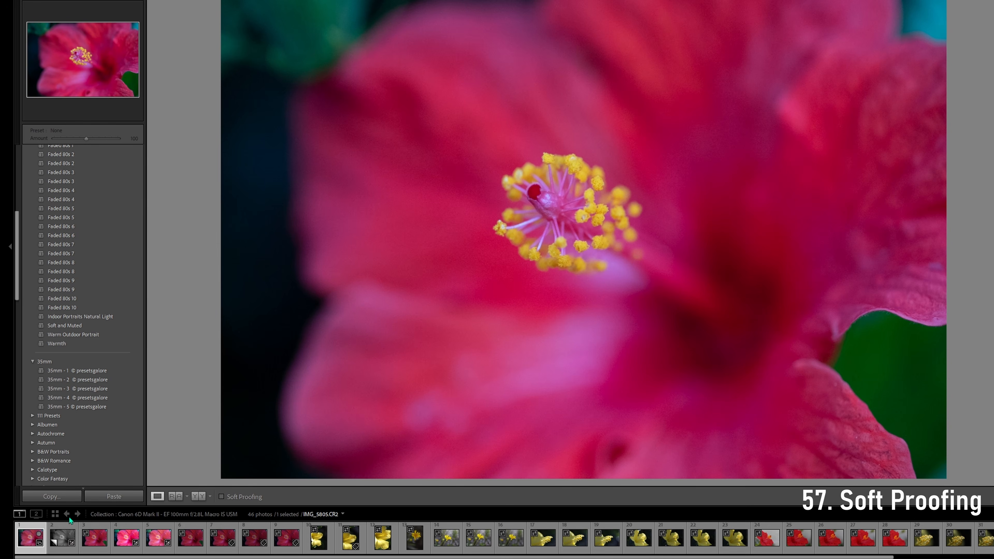
click(222, 496)
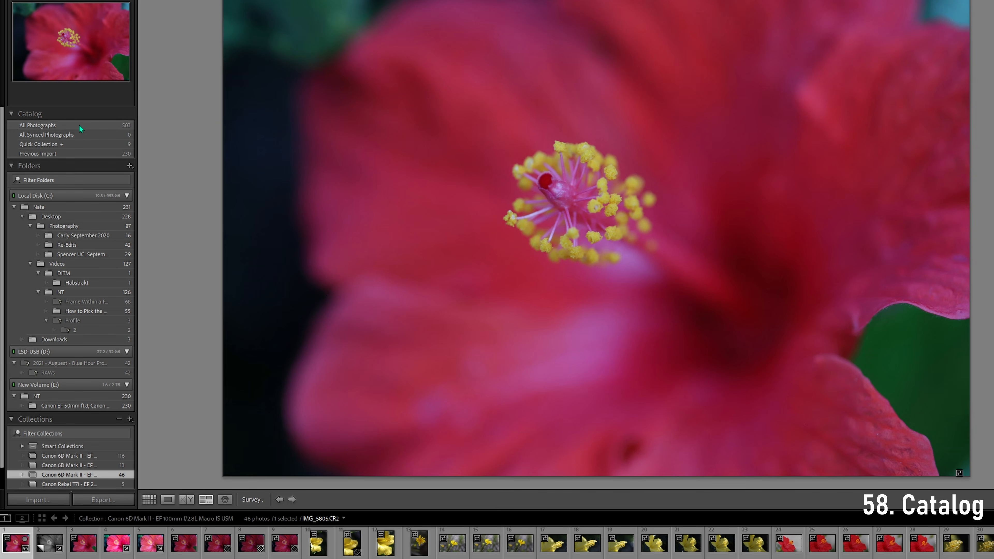
Switch to Grid View and browse the catalog's All Photographs and All Synced Photographs, ending on All Photographs
key(g)
click(50, 129)
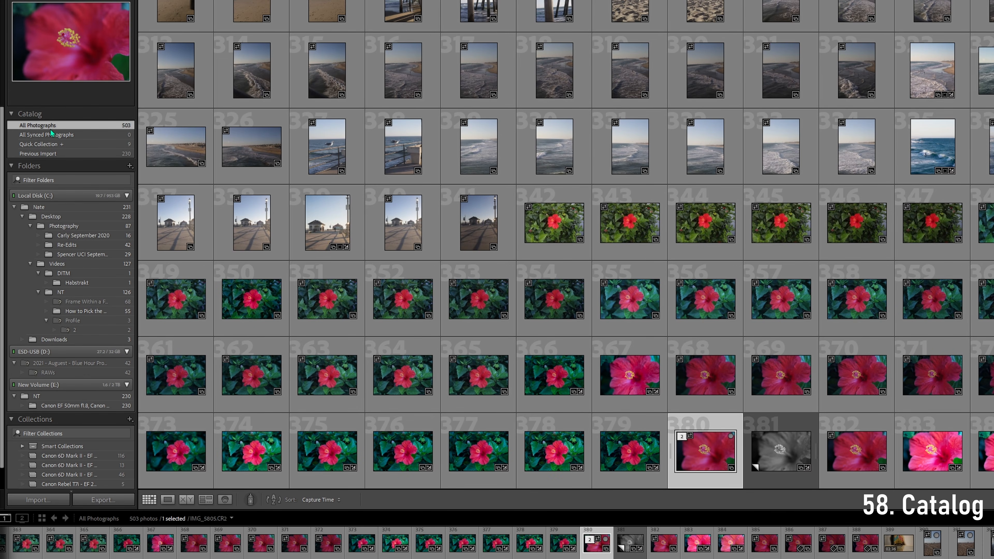
click(55, 134)
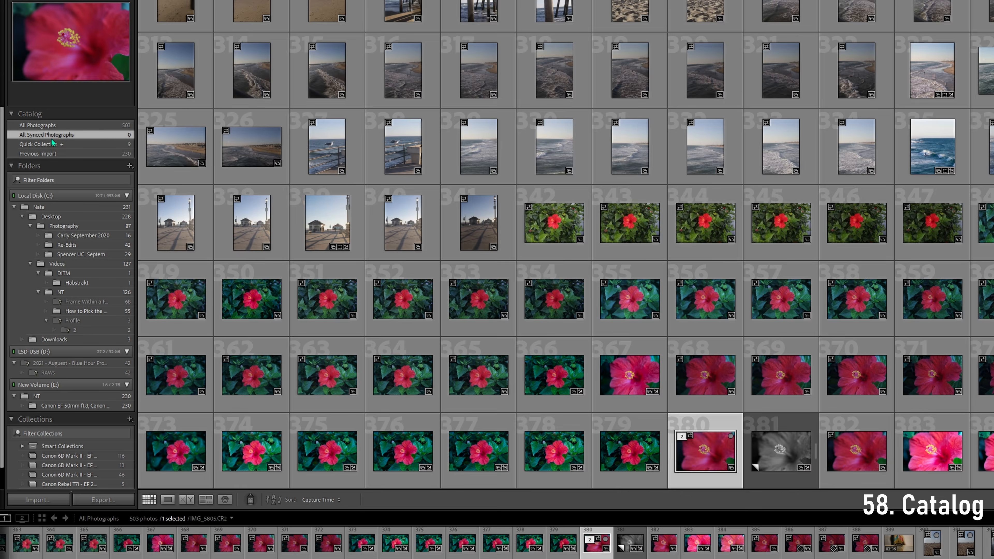
click(50, 125)
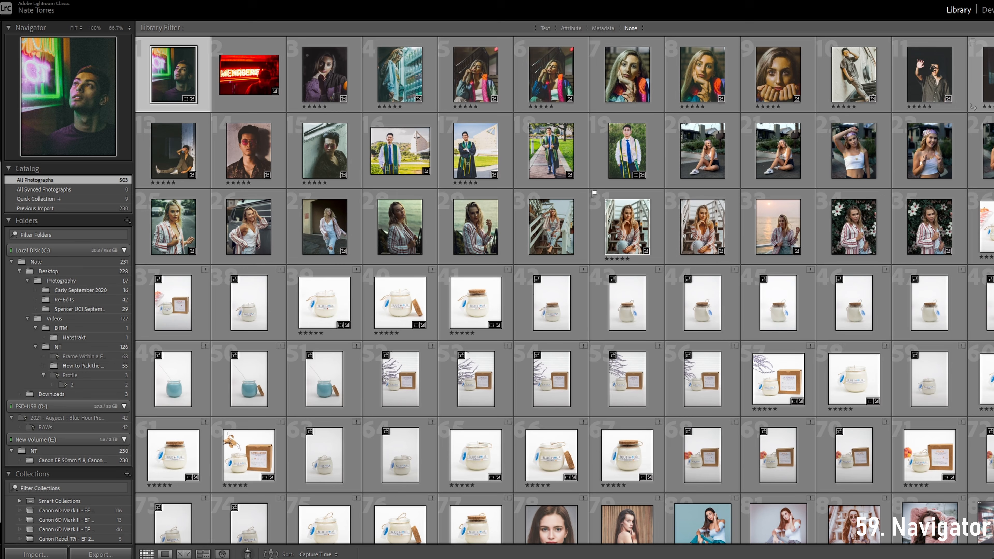
Open the portrait of the man with a raised hand in Loupe View and zoom it to 100% and back to Fit
click(927, 72)
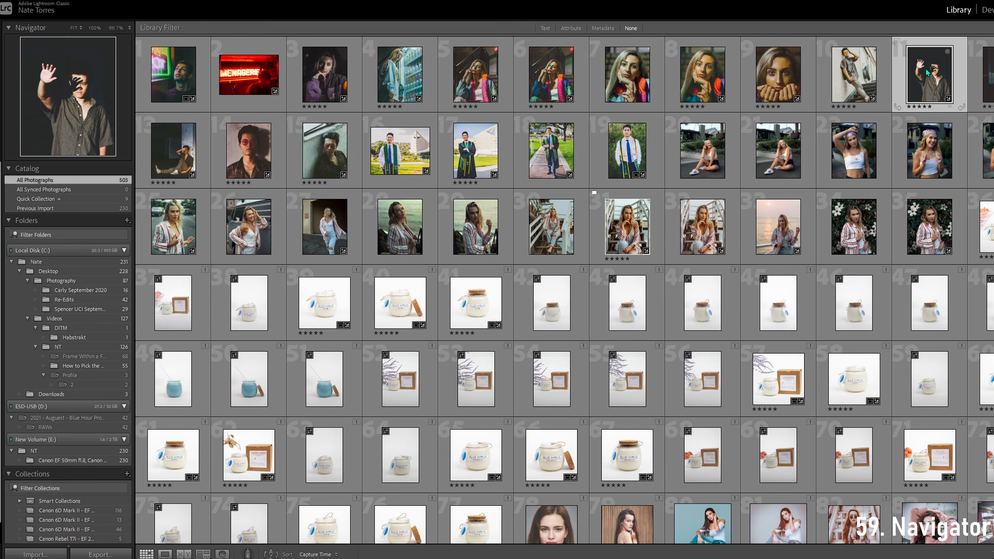
click(53, 103)
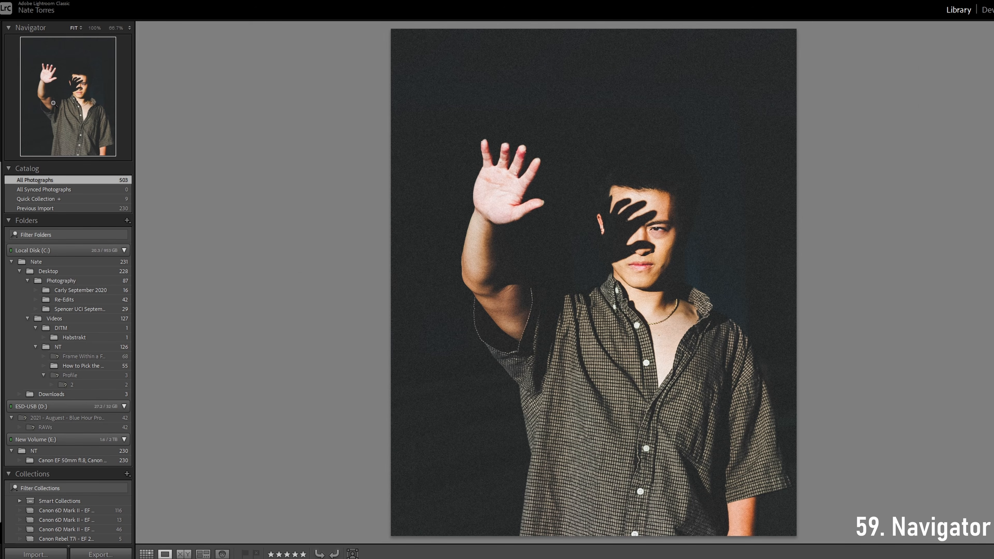
click(719, 233)
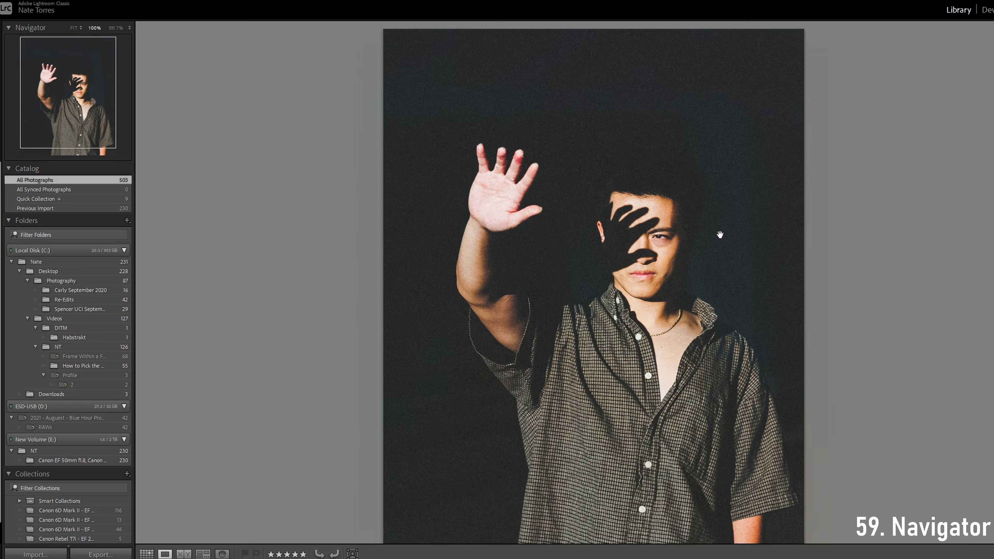
click(752, 212)
Set the Navigator zoom to Fill, zoom the portrait to 100%, and pan to inspect different areas
click(75, 27)
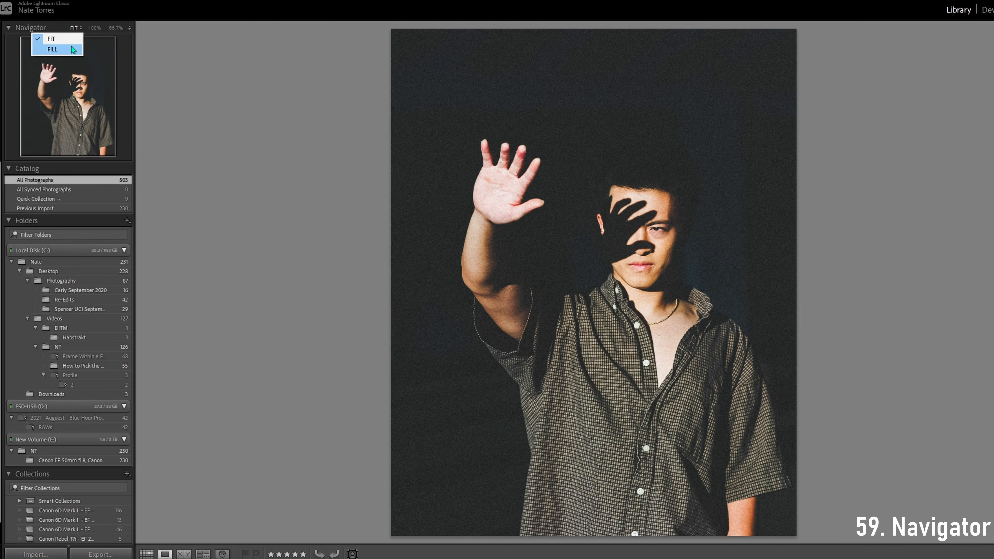
click(51, 50)
click(691, 209)
drag(708, 440, 701, 329)
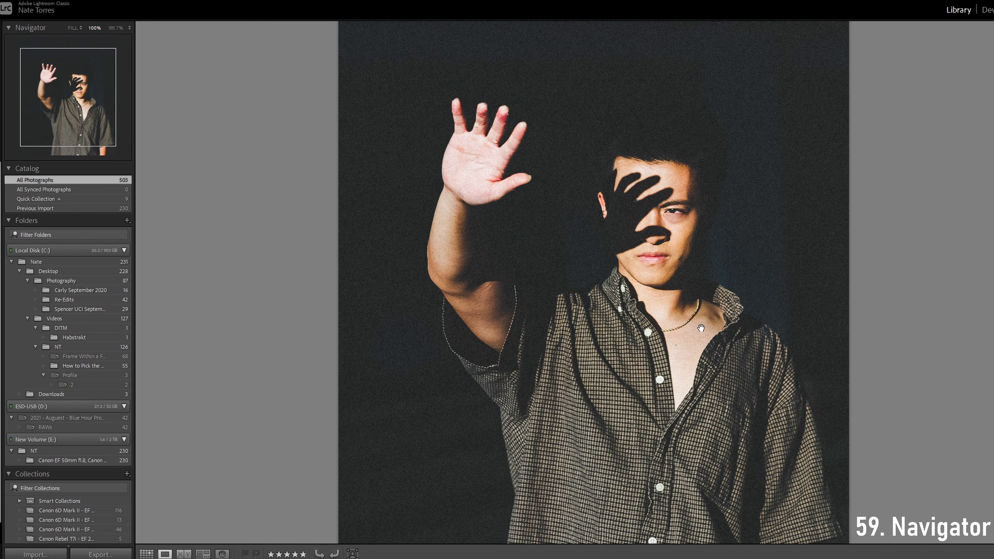
drag(82, 86, 78, 109)
Set the Navigator's custom zoom level to 25% and toggle the portrait to the 100% view
click(129, 28)
click(101, 62)
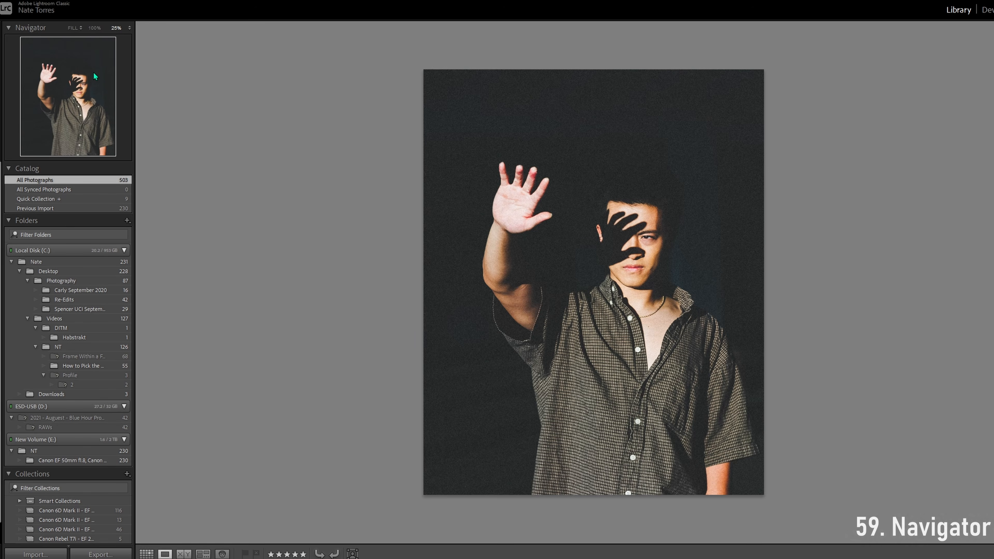
click(603, 274)
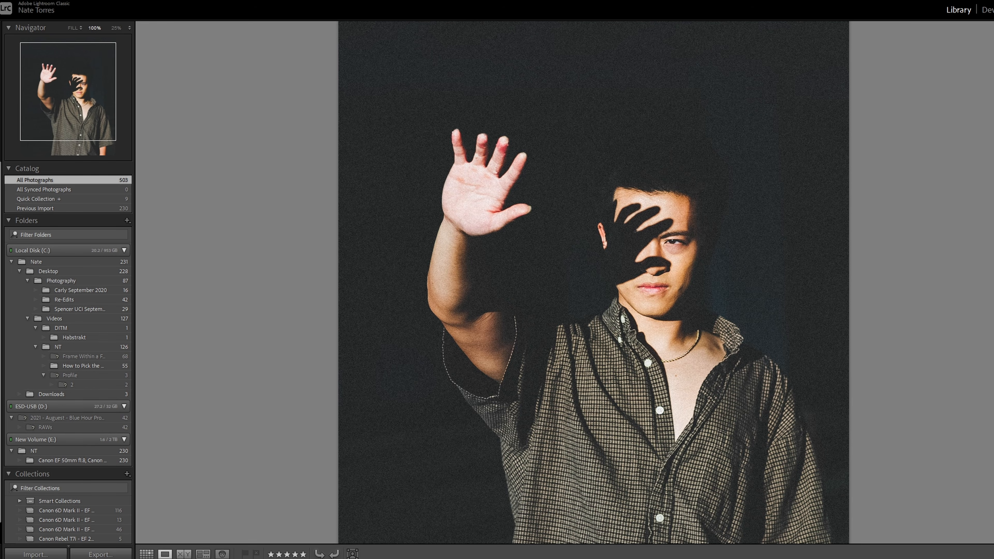